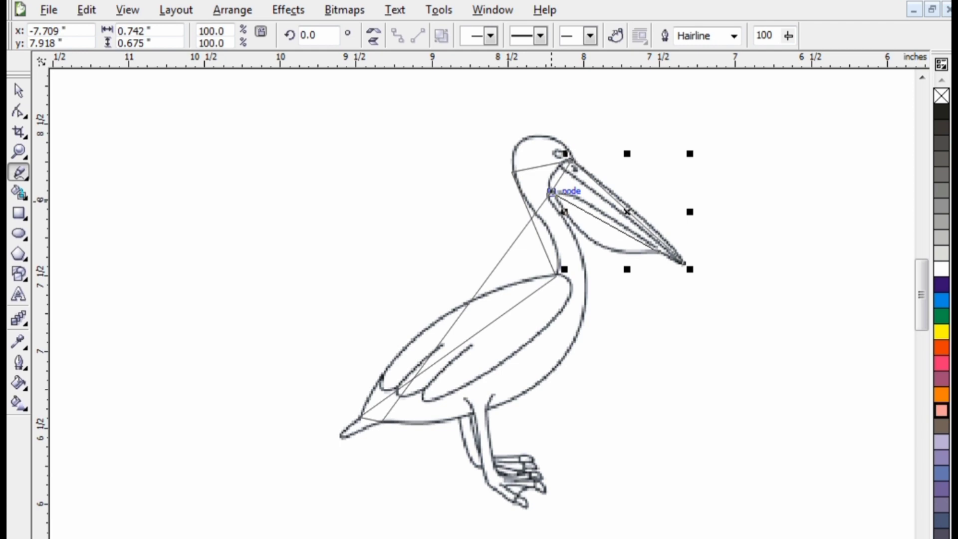
# Close the straight-line beak outline at the corner where the beak meets the throat
pyautogui.click(551, 193)
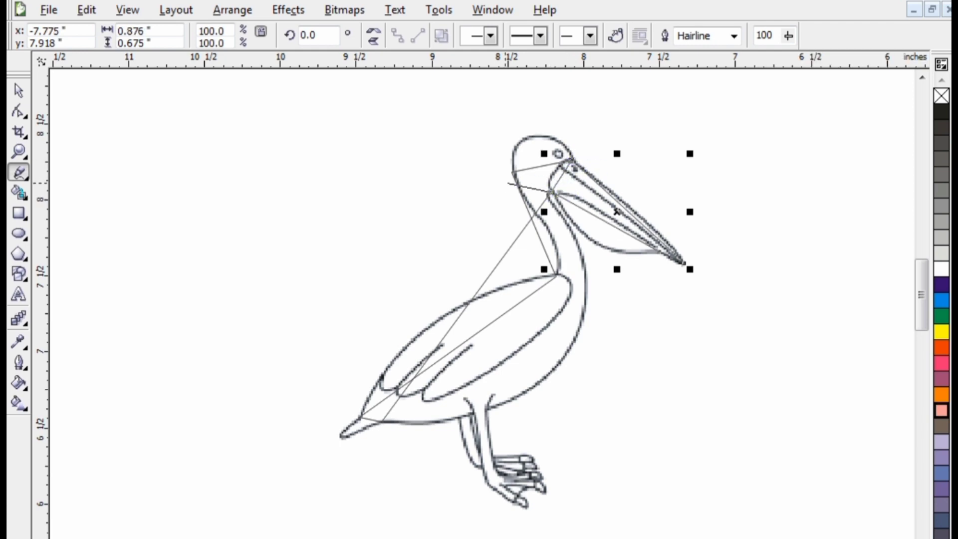
pyautogui.click(559, 154)
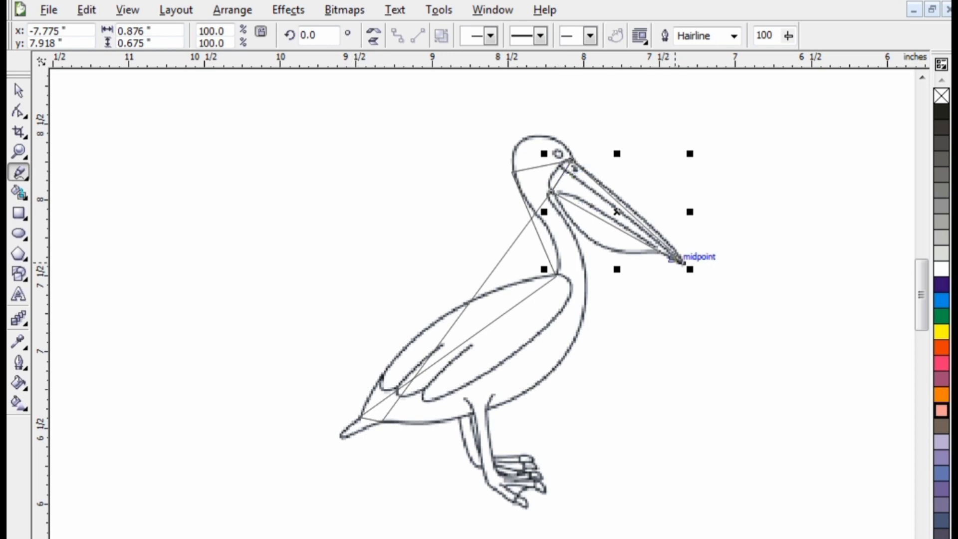
pyautogui.press('space')
# Select the body outline, convert its head segment to a curve and bend it up over the crown of the head
pyautogui.press('Tab')
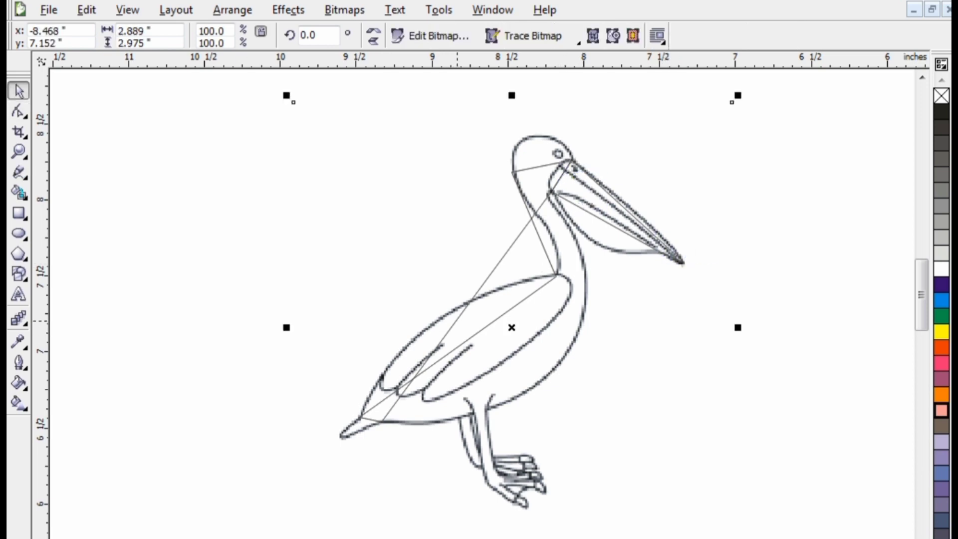
pyautogui.press('Tab')
pyautogui.press('F10')
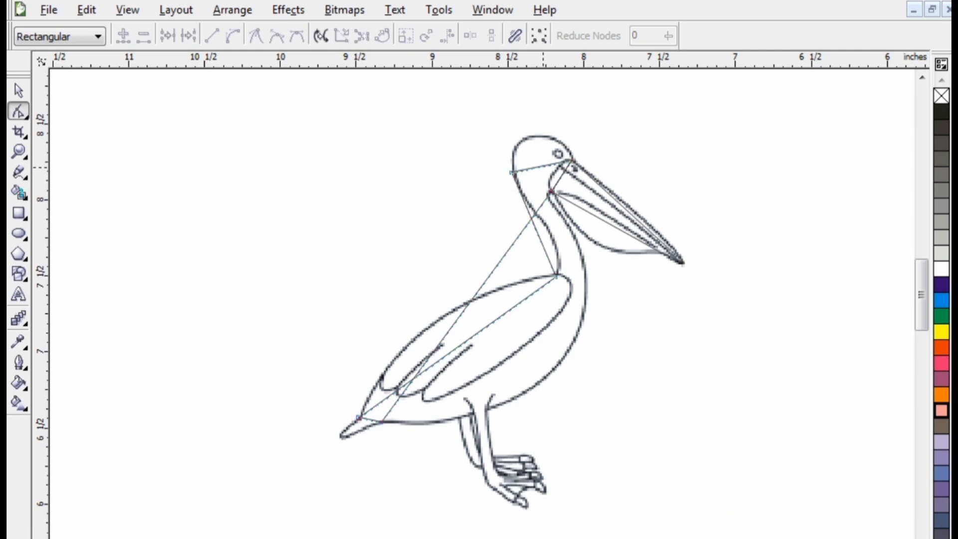
pyautogui.click(543, 166)
pyautogui.click(233, 35)
pyautogui.moveTo(542, 166); pyautogui.dragTo(566, 129)
pyautogui.press('Escape')
# Set the body outline's width to 1.0 pt
pyautogui.press('F12')
pyautogui.click(376, 224)
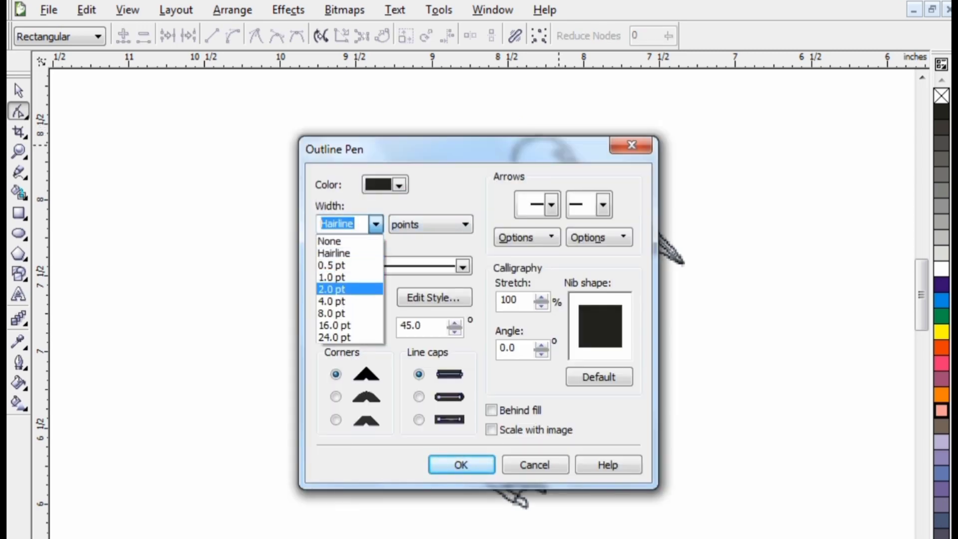
pyautogui.click(339, 277)
pyautogui.press('Return')
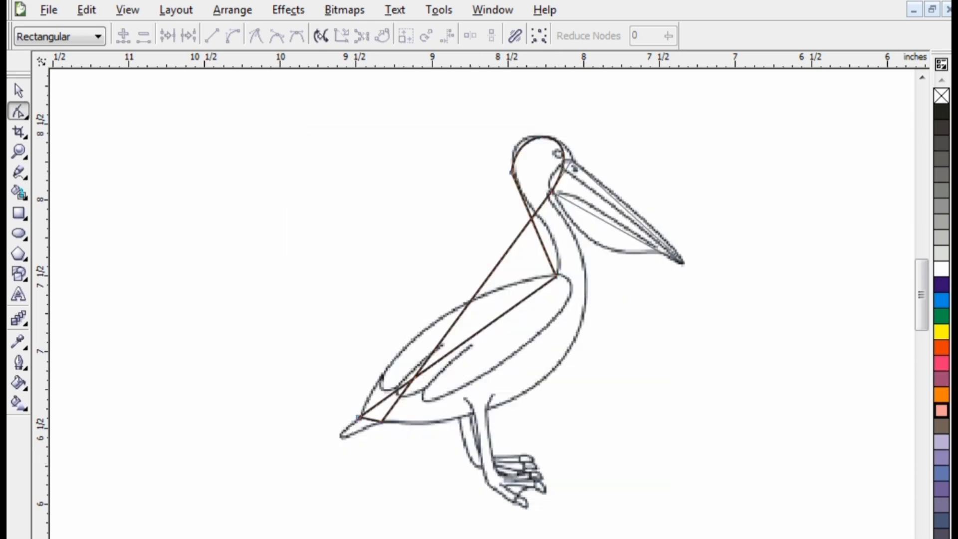
# Adjust the body outline's head curve slightly upward around the top of the sketched head
pyautogui.click(510, 172)
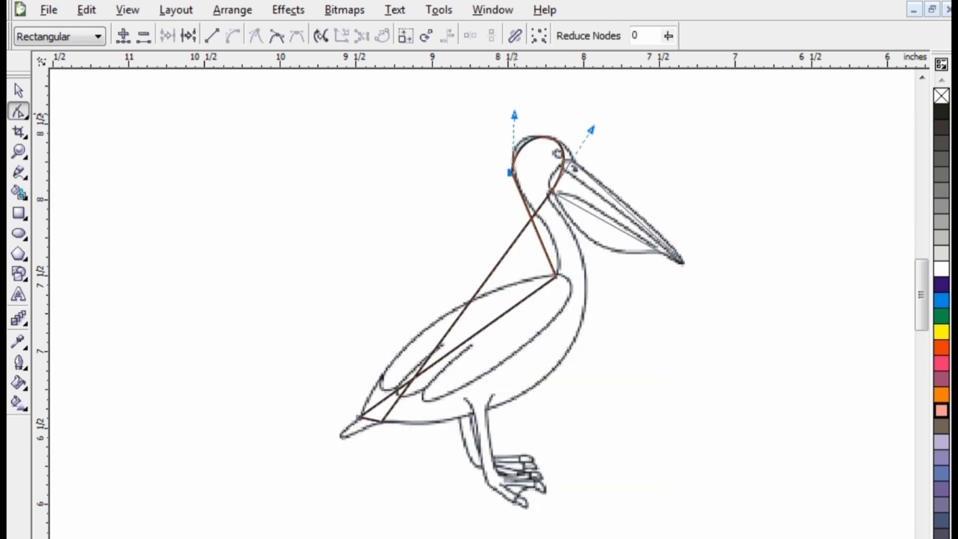
pyautogui.moveTo(539, 135)
pyautogui.mouseDown()
pyautogui.moveTo(551, 131)
pyautogui.moveTo(543, 132)
pyautogui.mouseUp()
pyautogui.press('Escape')
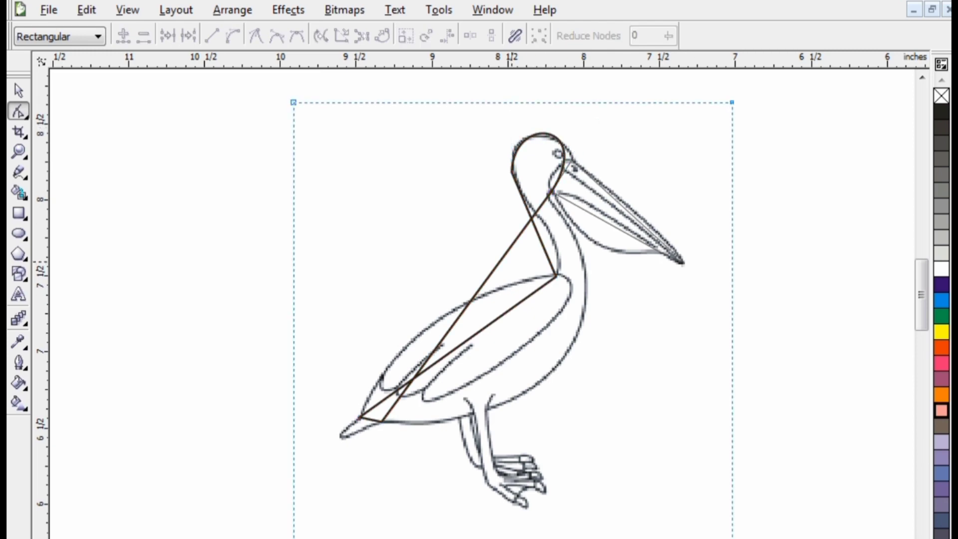
# Bend the straight segment between throat and tail into a curve along the pelican's chest and belly
pyautogui.click(500, 261)
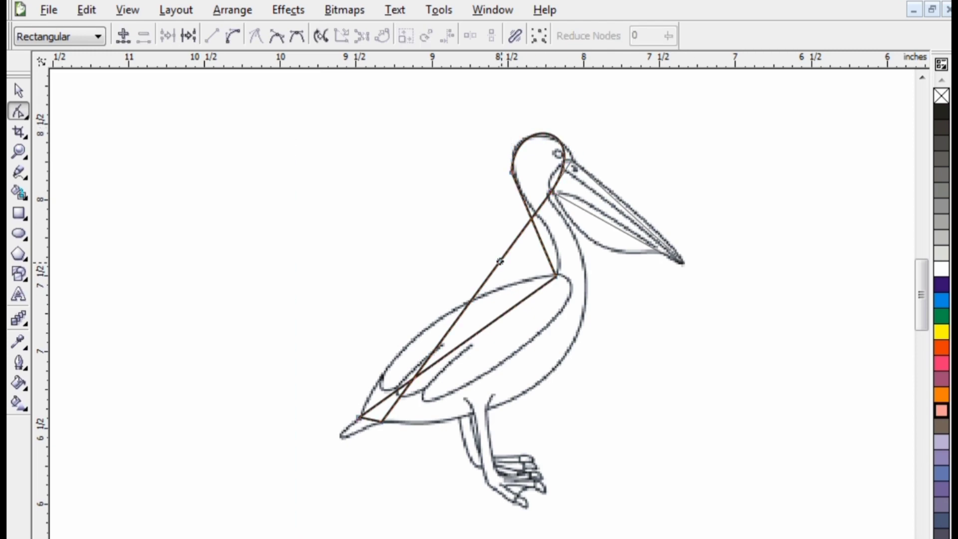
pyautogui.click(497, 265)
pyautogui.moveTo(497, 269); pyautogui.dragTo(582, 330)
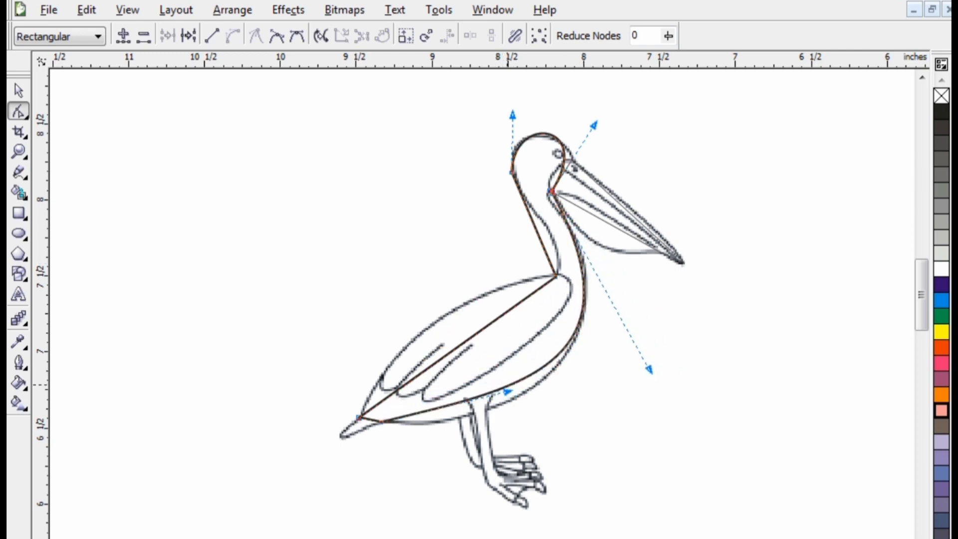
pyautogui.moveTo(499, 394); pyautogui.dragTo(478, 414)
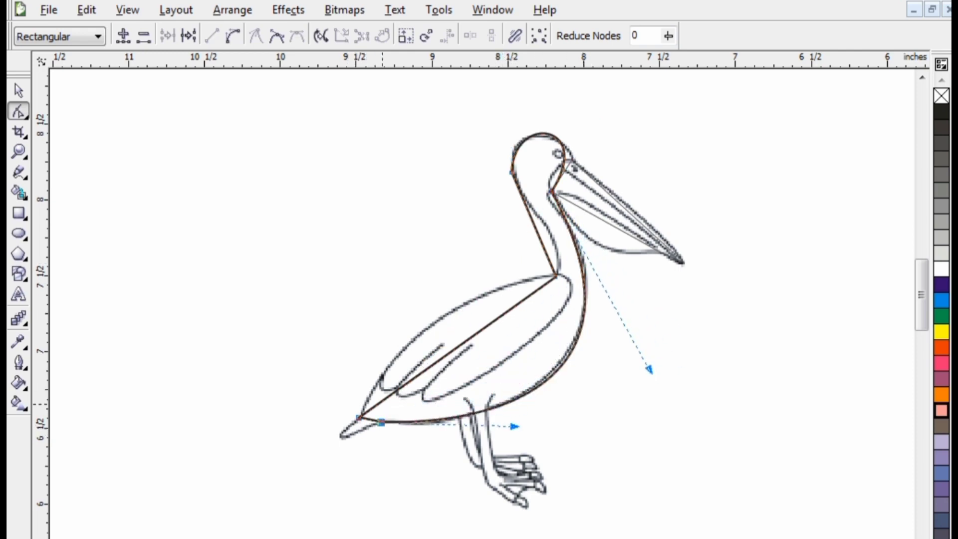
# Convert the straight back segment to a curve and shape it along the wing's upper edge down to the tail
pyautogui.click(449, 352)
pyautogui.click(232, 35)
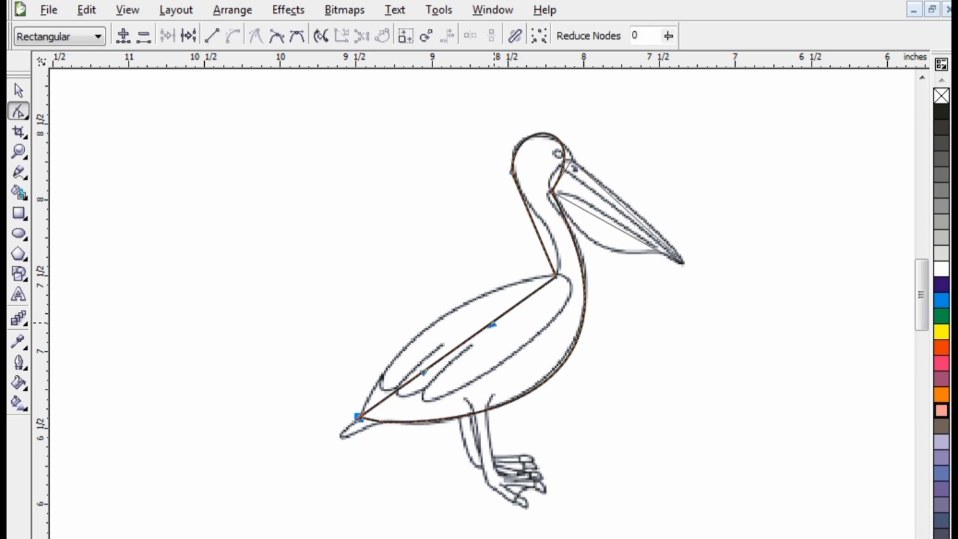
pyautogui.moveTo(491, 324); pyautogui.dragTo(442, 278)
pyautogui.moveTo(424, 372); pyautogui.dragTo(382, 369)
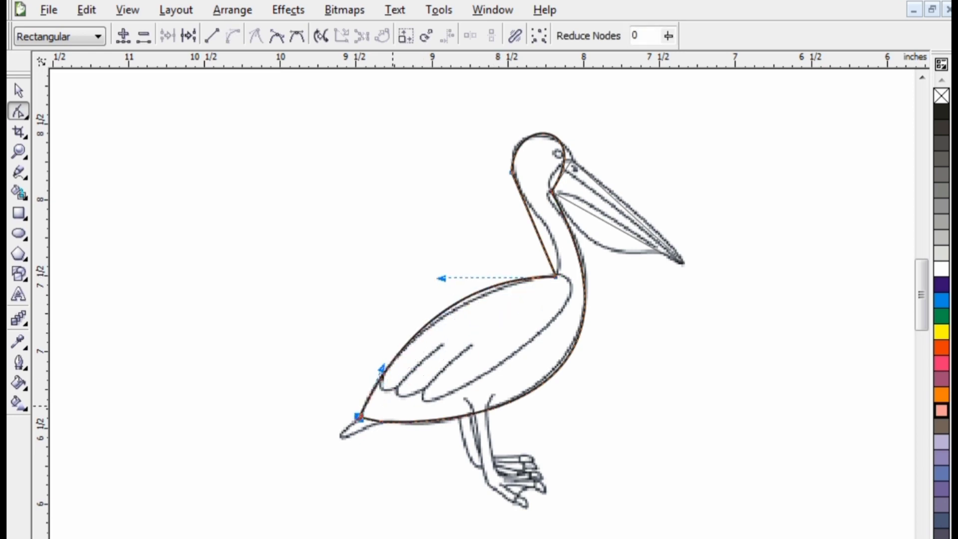
pyautogui.moveTo(294, 102); pyautogui.dragTo(732, 538)
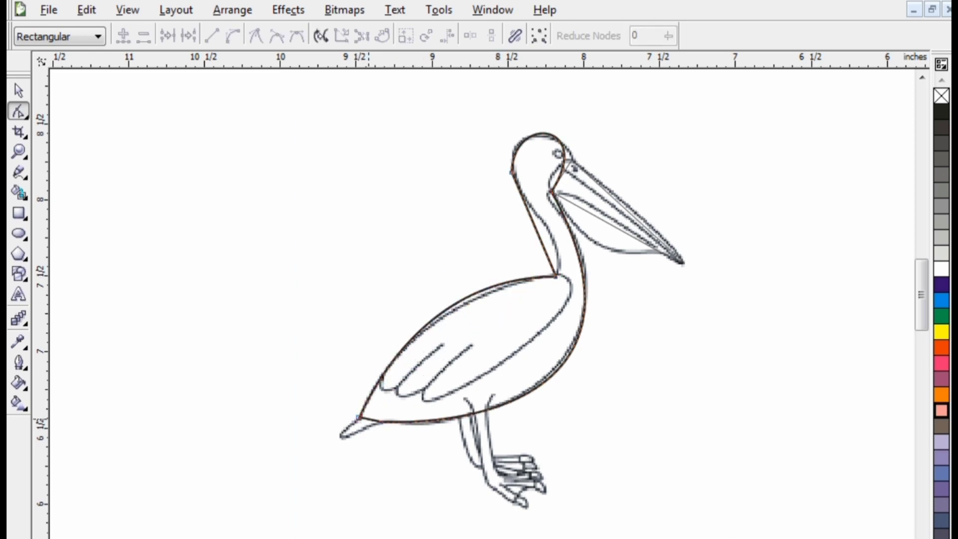
# Stretch the short rear segment of the body outline into the pointed tail
pyautogui.scroll(2, 262, 537)
pyautogui.scroll(2, 474, 324)
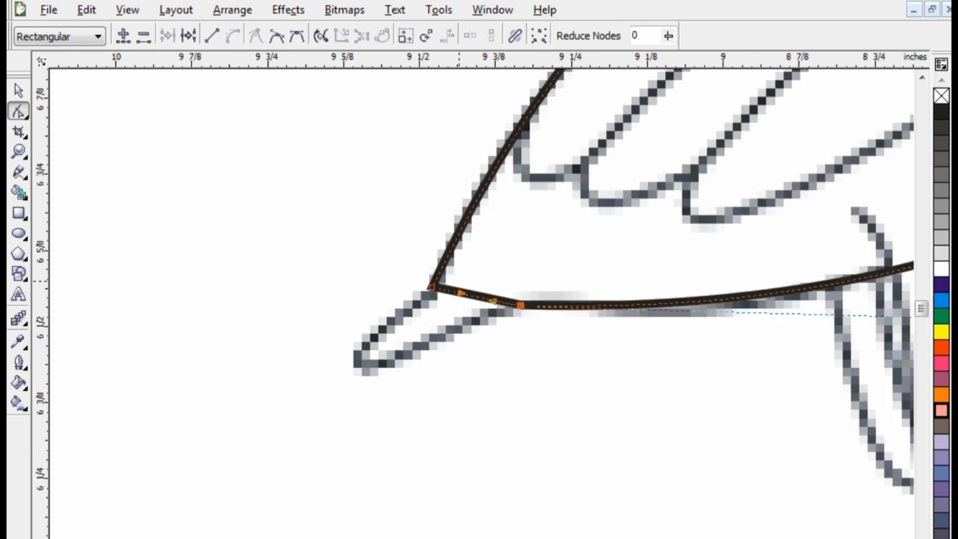
pyautogui.moveTo(459, 288); pyautogui.dragTo(230, 449)
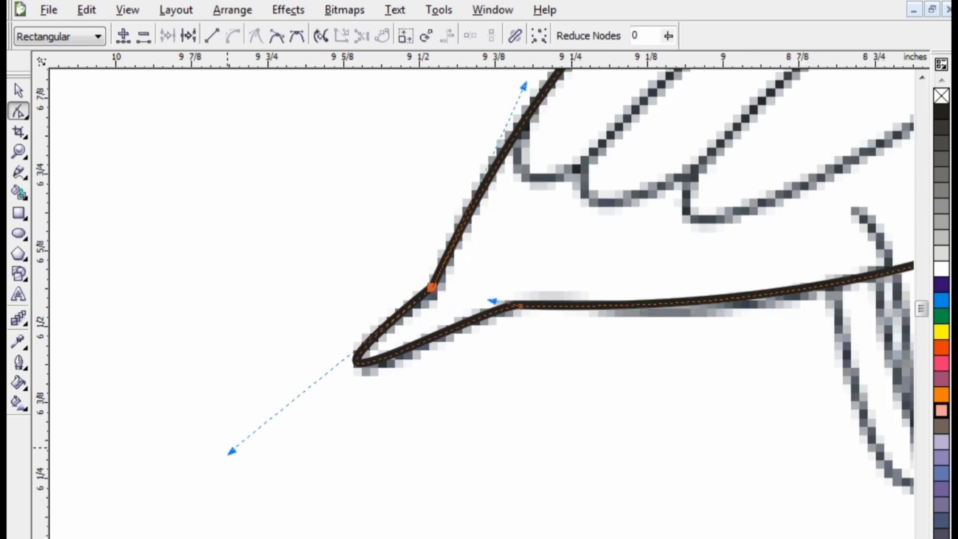
# Move the body outline's throat node onto the sketched corner where the beak meets the neck
pyautogui.scroll(-3, 415, 437)
pyautogui.scroll(4, 496, 186)
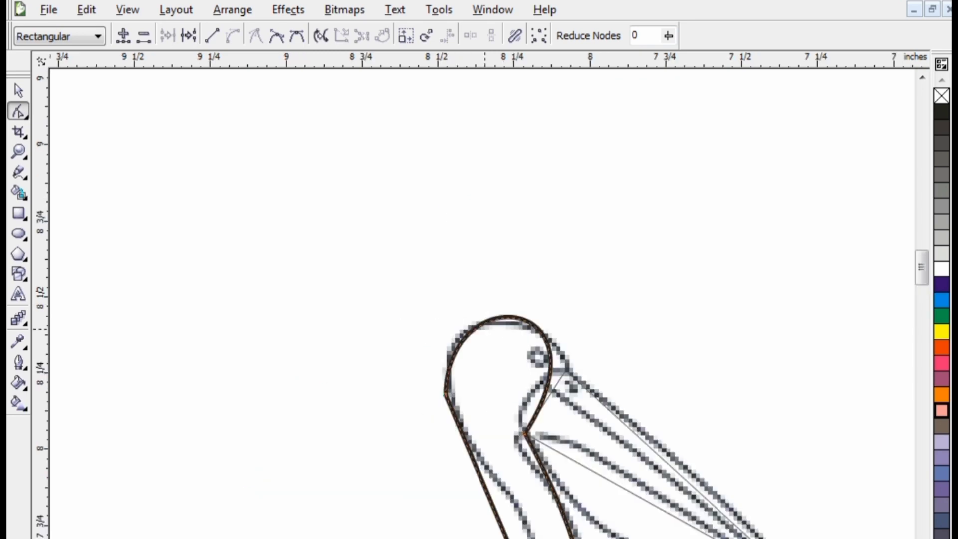
pyautogui.click(477, 411)
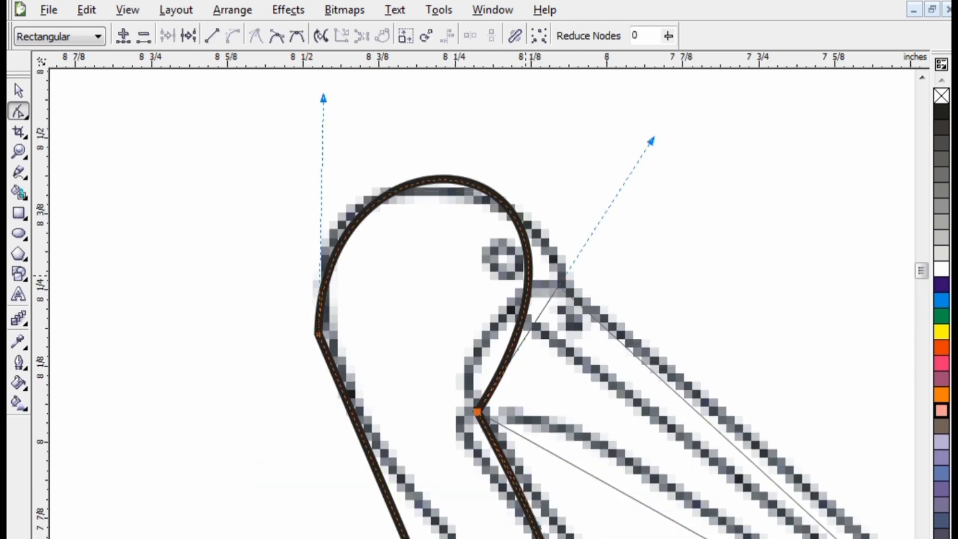
pyautogui.click(477, 411)
pyautogui.moveTo(477, 412); pyautogui.dragTo(468, 410)
# Add a node at the front of the head, move it to the beak's upper base and reshape the crown curve
pyautogui.click(519, 277)
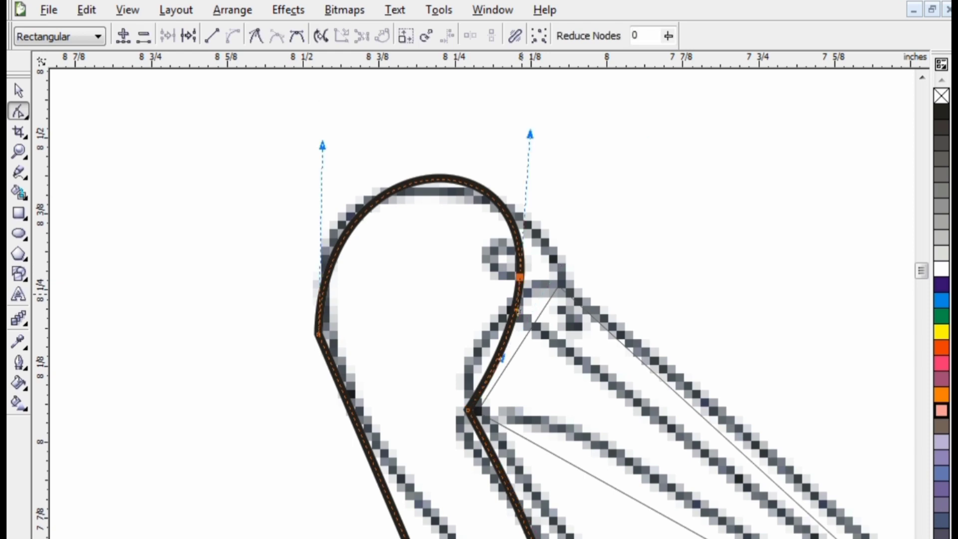
pyautogui.moveTo(520, 277); pyautogui.dragTo(558, 274)
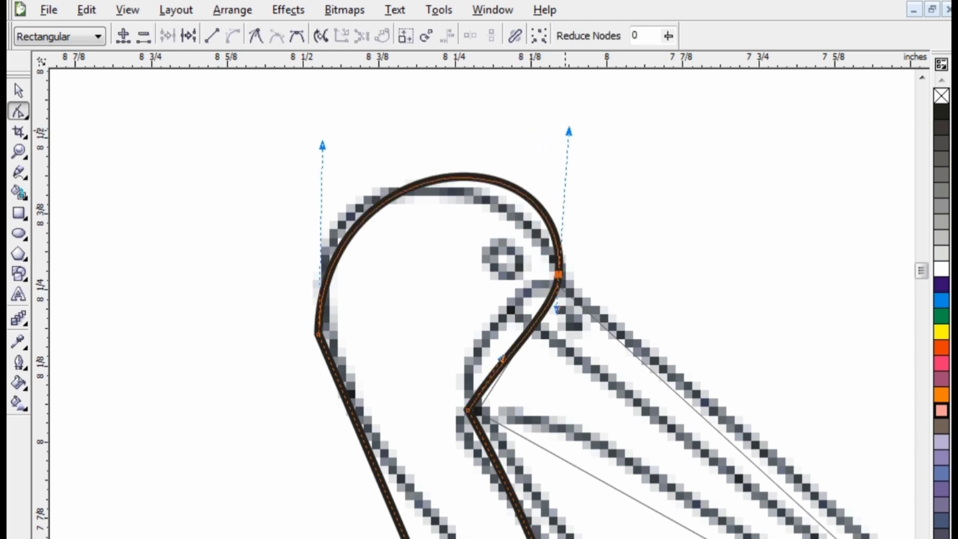
pyautogui.moveTo(310, 148); pyautogui.dragTo(276, 141)
pyautogui.click(318, 334)
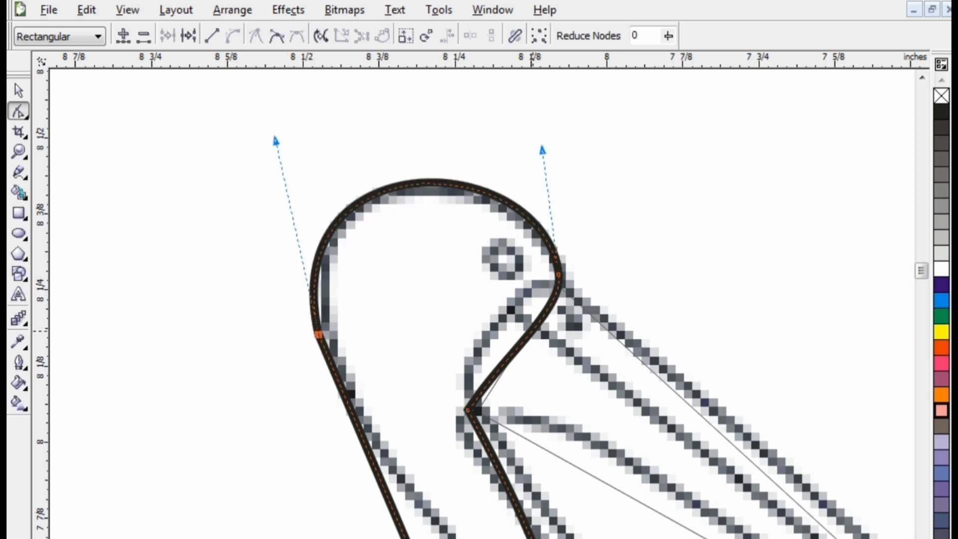
# Shift the throat node slightly lower and curve the face segment along the base of the beak
pyautogui.moveTo(468, 410); pyautogui.dragTo(456, 429)
pyautogui.click(503, 368)
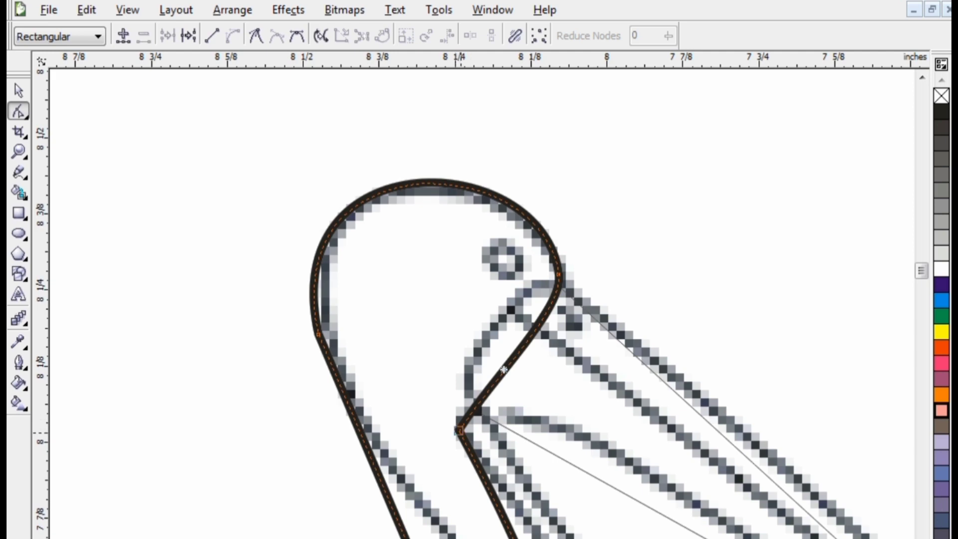
pyautogui.moveTo(503, 368); pyautogui.dragTo(427, 325)
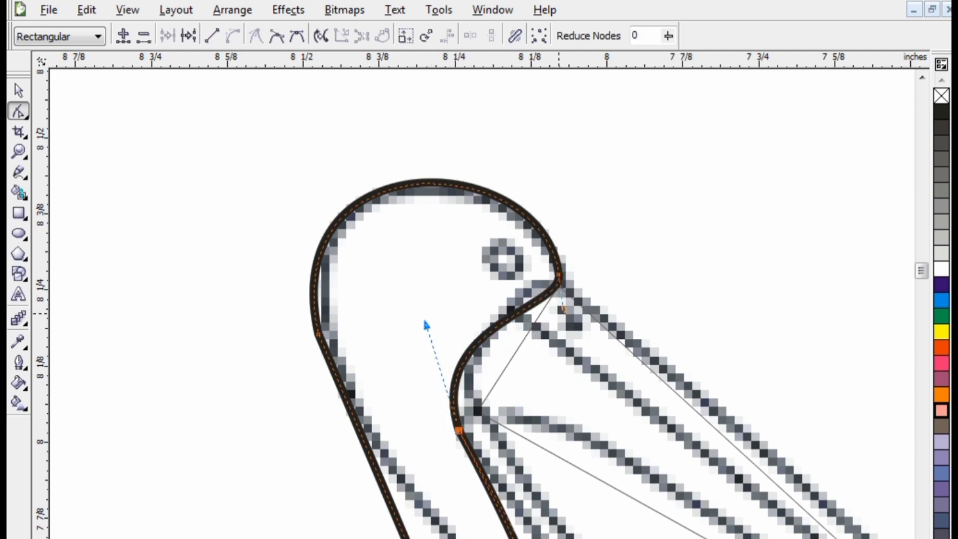
# Fine-tune the curve handles at the forehead node to fit the crown to the sketch
pyautogui.click(559, 274)
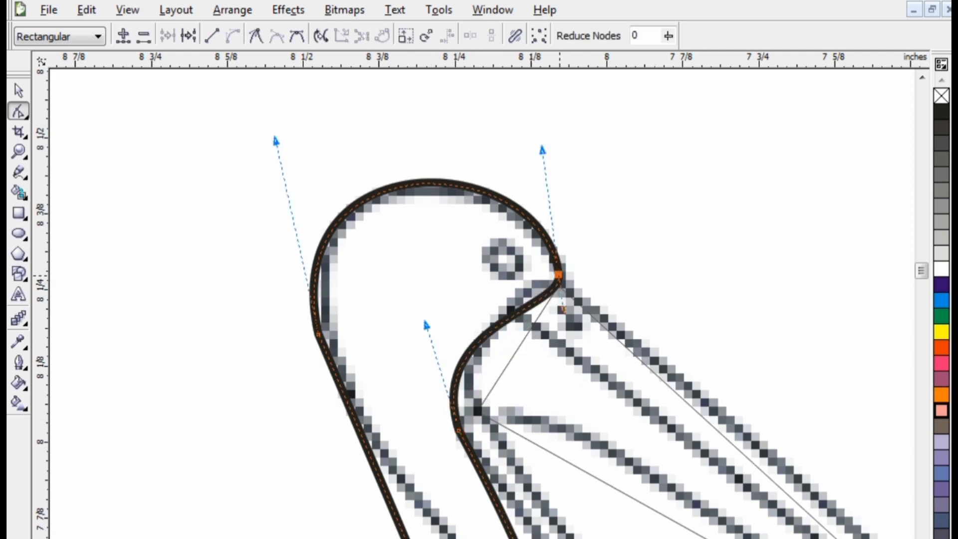
pyautogui.click(458, 429)
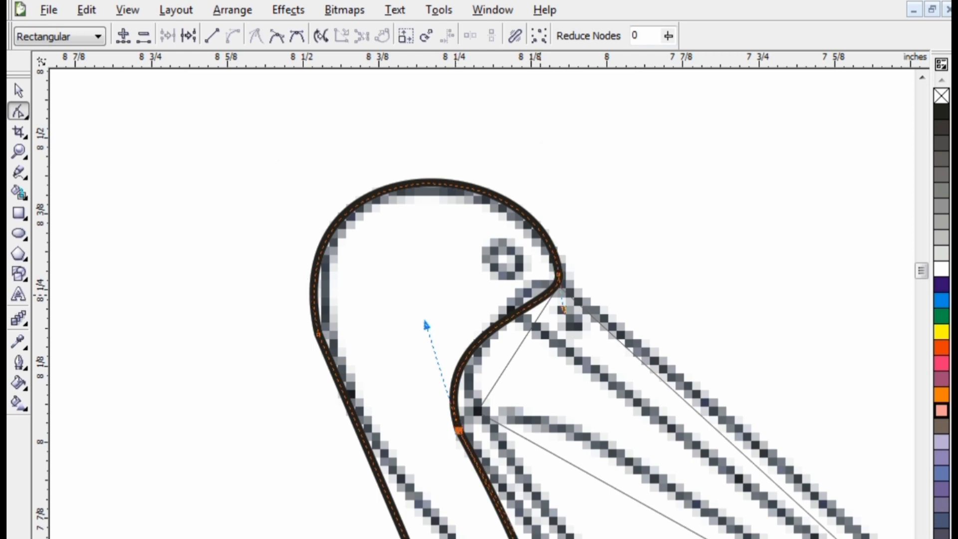
pyautogui.click(559, 274)
pyautogui.moveTo(559, 274); pyautogui.dragTo(564, 314)
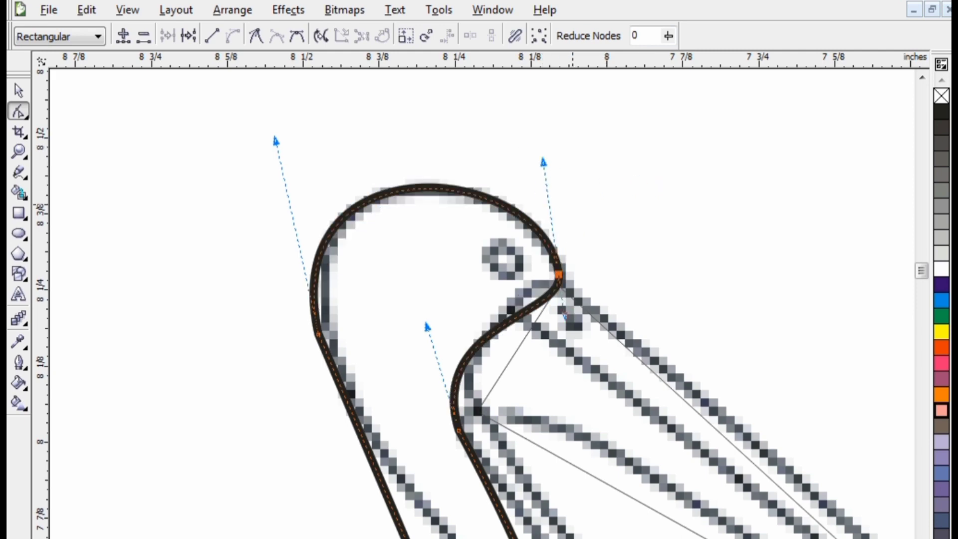
# Reshape the front neck and belly curve from its throat and tail nodes to follow the sketched outline
pyautogui.scroll(-2, 564, 315)
pyautogui.press('Escape')
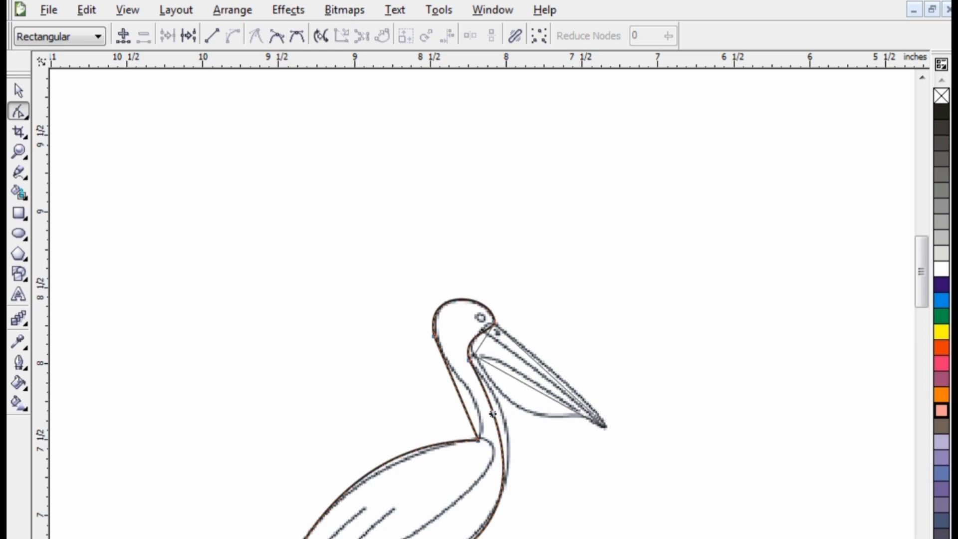
pyautogui.click(467, 360)
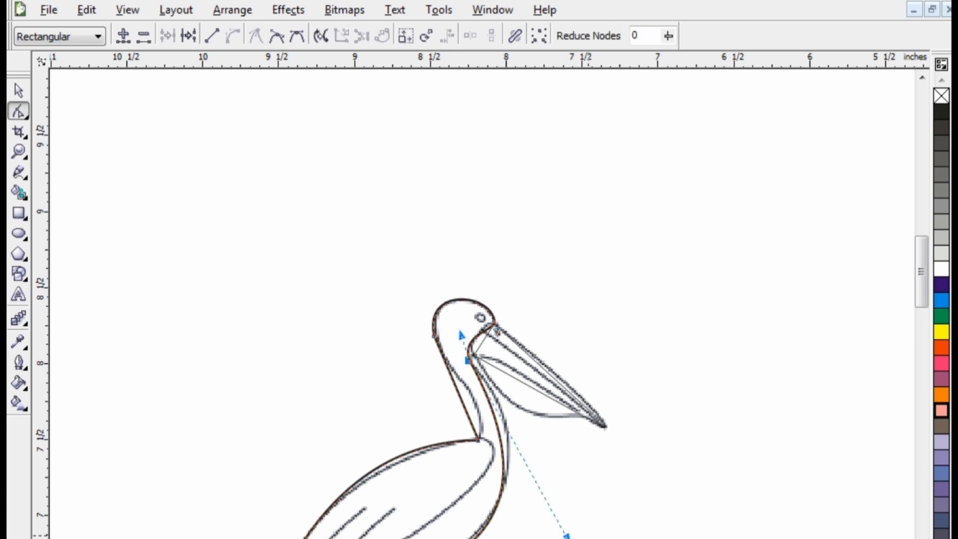
pyautogui.moveTo(567, 536); pyautogui.dragTo(585, 482)
pyautogui.scroll(-3, 584, 482)
pyautogui.click(301, 480)
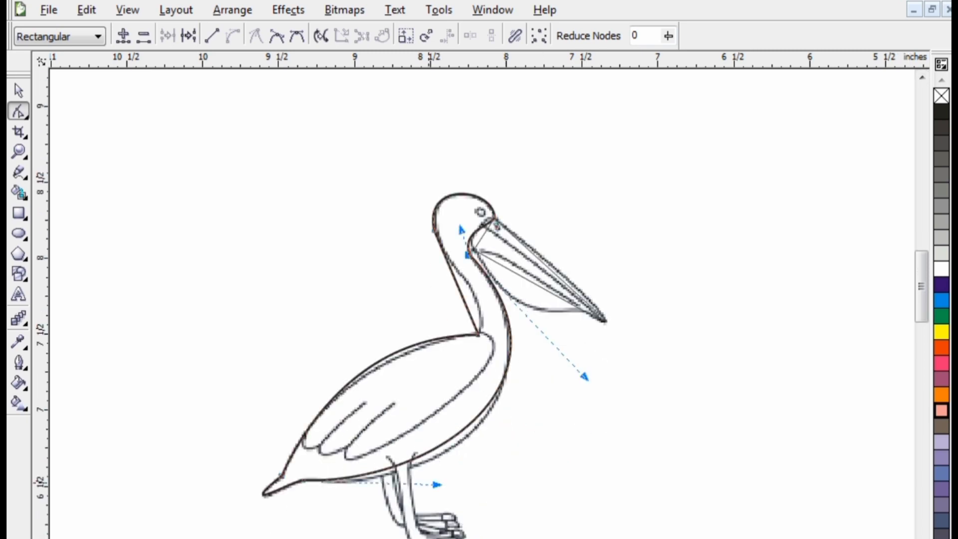
pyautogui.moveTo(439, 487); pyautogui.dragTo(439, 503)
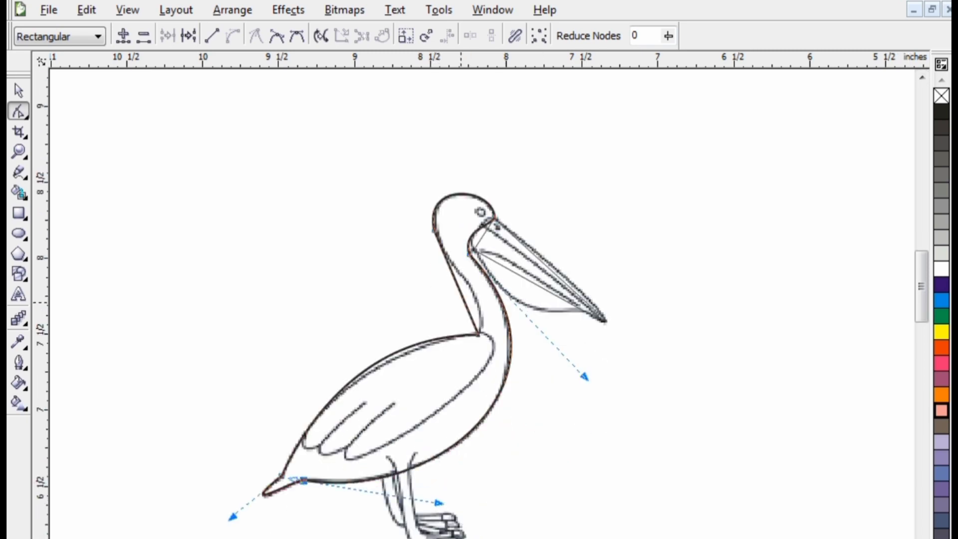
pyautogui.press('Escape')
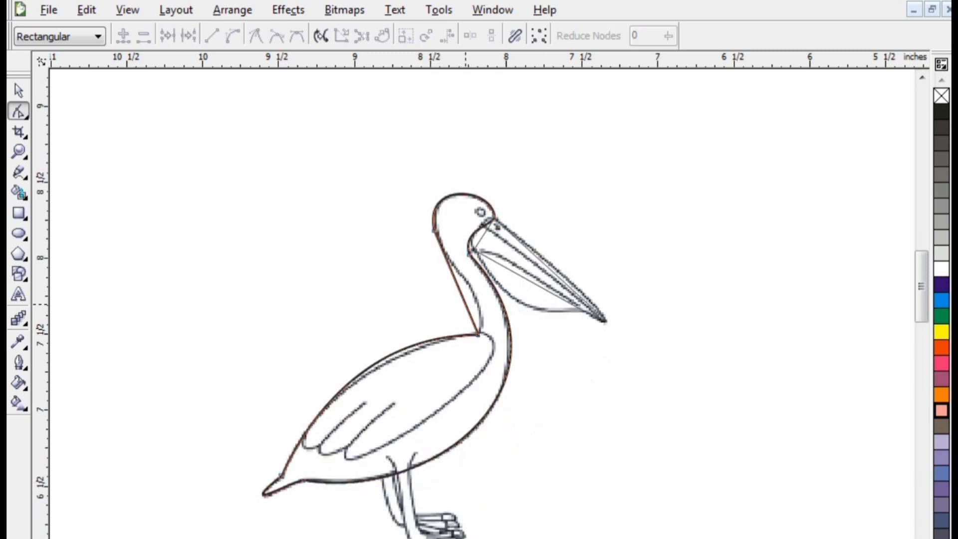
# Convert the straight back-of-neck segment to a curve and bend it along the sketched neck
pyautogui.click(455, 287)
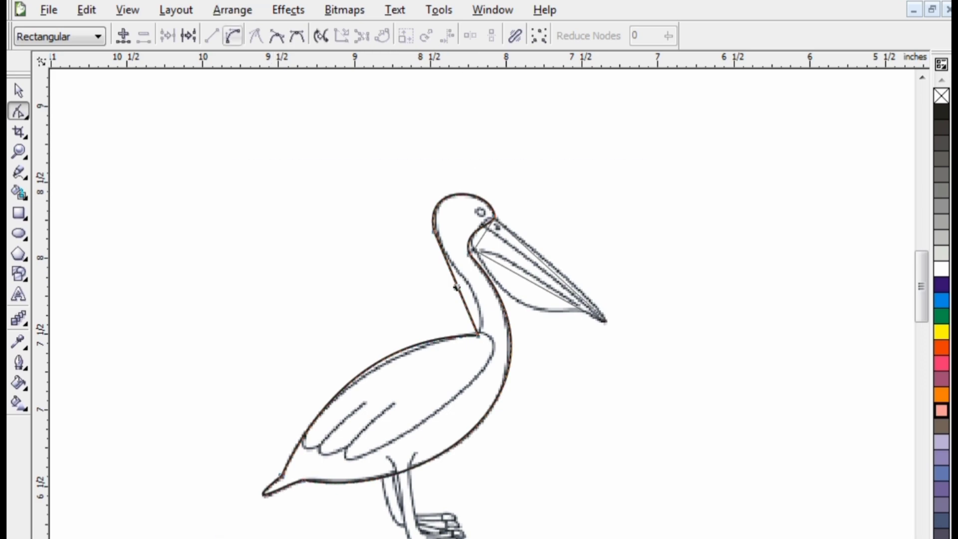
pyautogui.click(478, 336)
pyautogui.moveTo(464, 304); pyautogui.dragTo(487, 295)
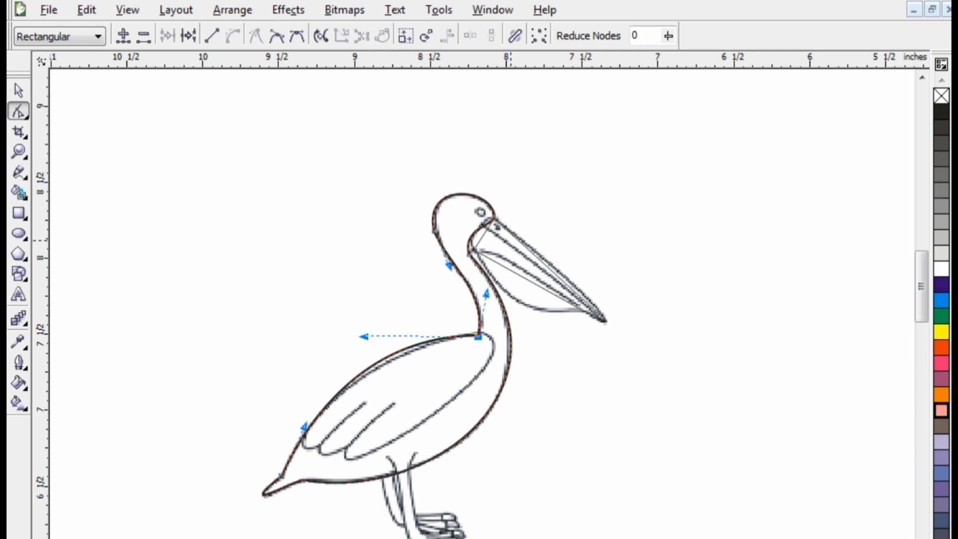
# Set the outline width of the selected beak shape to 2.0 pt
pyautogui.scroll(2, 539, 170)
pyautogui.press('Escape')
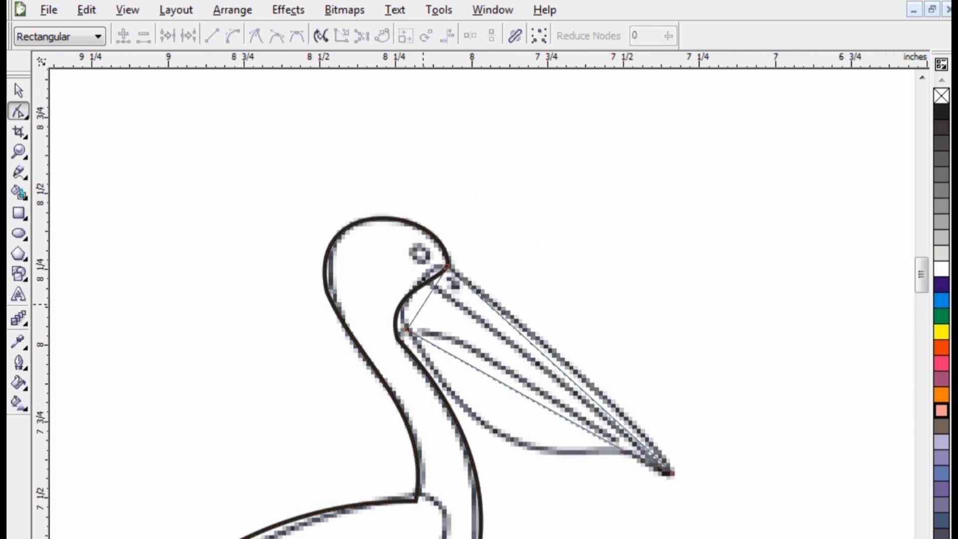
pyautogui.press('F12')
pyautogui.hotkey('alt', 'w')
pyautogui.hotkey('alt', 'Down')
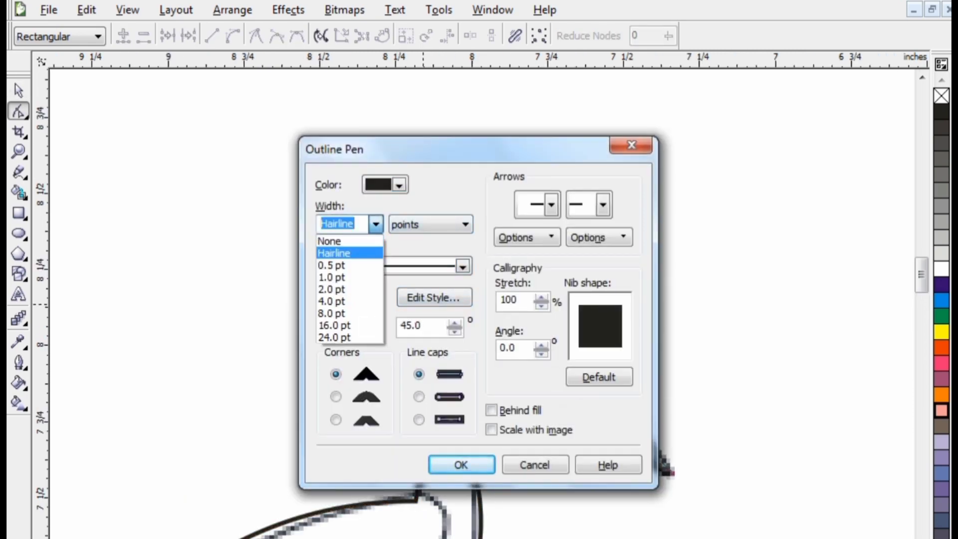
pyautogui.press('Down')
pyautogui.press('Down')
pyautogui.press('Down')
pyautogui.press('Return')
pyautogui.press('Return')
# Set the beak shape's outline width to 1.0 pt
pyautogui.press('F12')
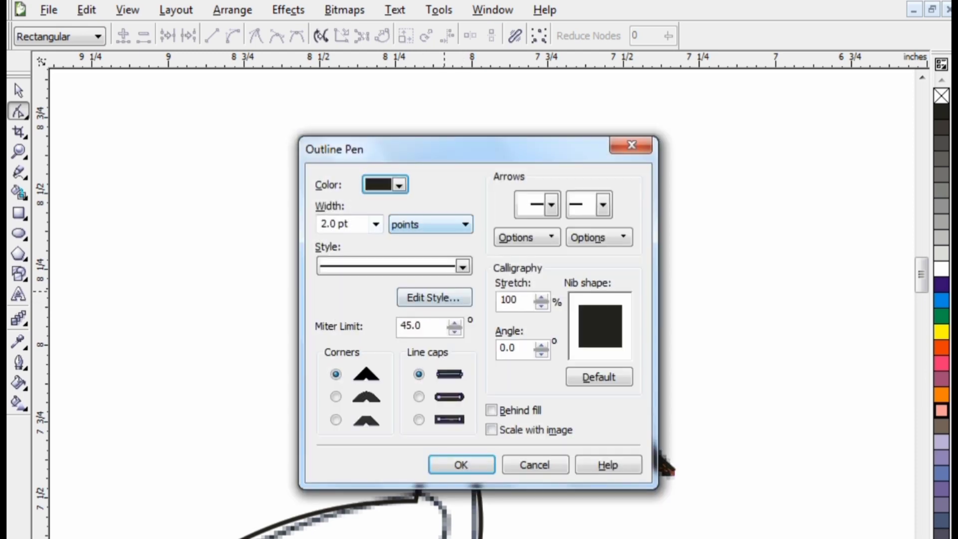
pyautogui.hotkey('alt', 'w')
pyautogui.hotkey('alt', 'Down')
pyautogui.press('Up')
pyautogui.press('Up')
pyautogui.press('Down')
pyautogui.press('Return')
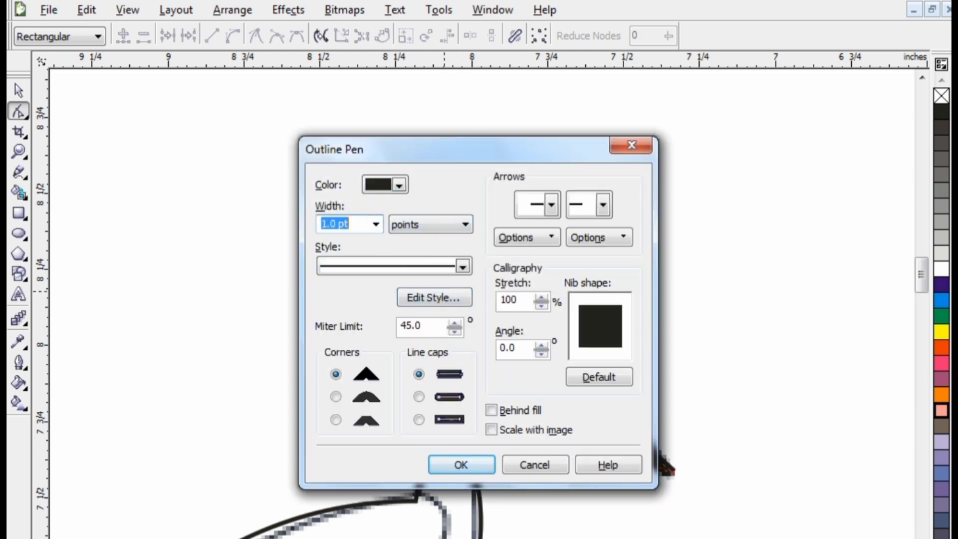
pyautogui.press('Return')
# Convert the beak outline to curves and bend its base and upper edges to follow the face and sketched bill
pyautogui.hotkey('alt', 'a')
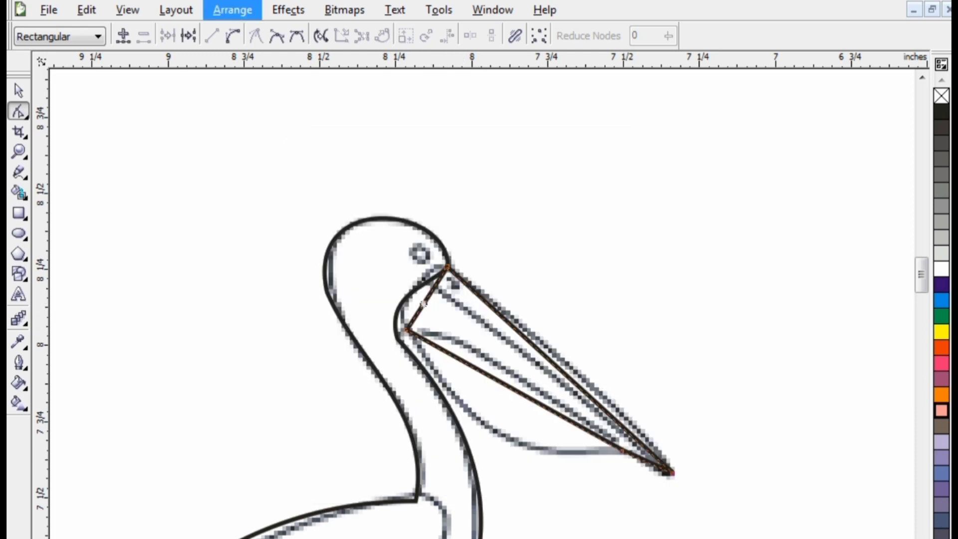
pyautogui.press('v')
pyautogui.moveTo(424, 304); pyautogui.dragTo(399, 307)
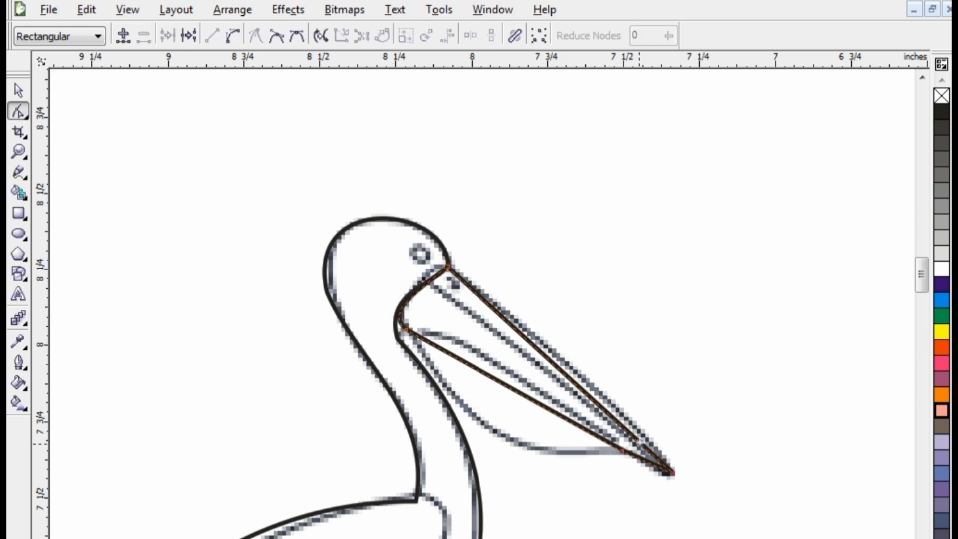
pyautogui.click(524, 333)
pyautogui.moveTo(523, 333); pyautogui.dragTo(527, 326)
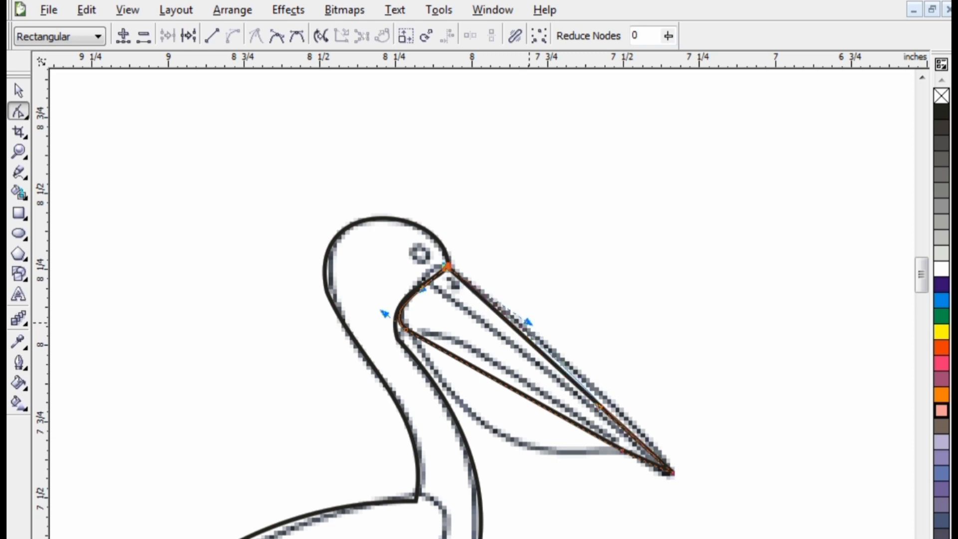
pyautogui.moveTo(597, 407)
pyautogui.mouseDown()
pyautogui.moveTo(621, 401)
pyautogui.moveTo(613, 396)
pyautogui.mouseUp()
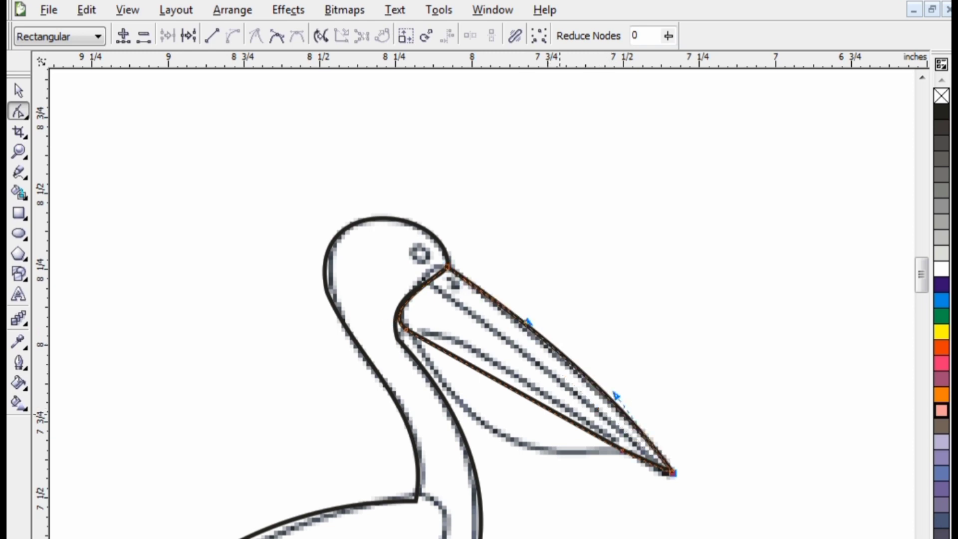
# Curve the beak outline's lower edge along the sketched throat pouch
pyautogui.click(551, 412)
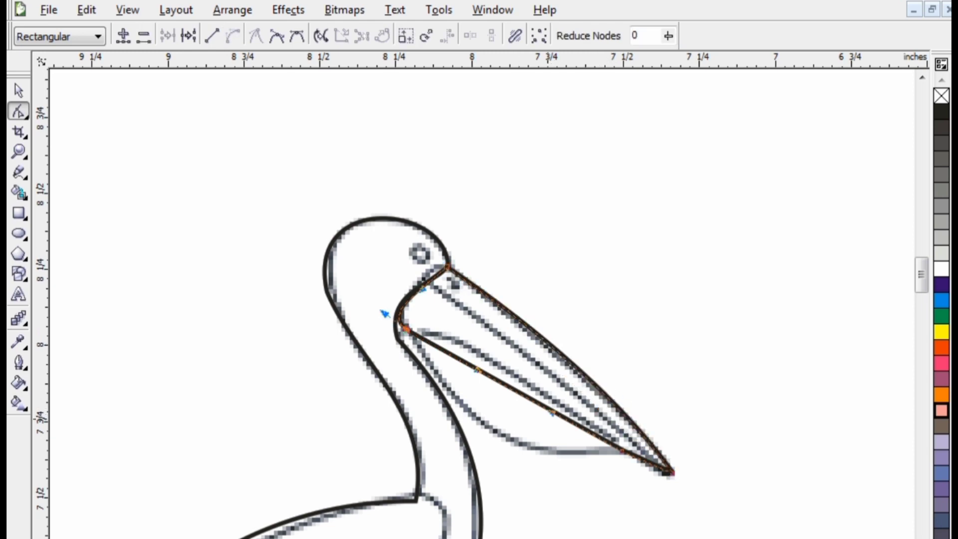
pyautogui.moveTo(551, 412); pyautogui.dragTo(507, 470)
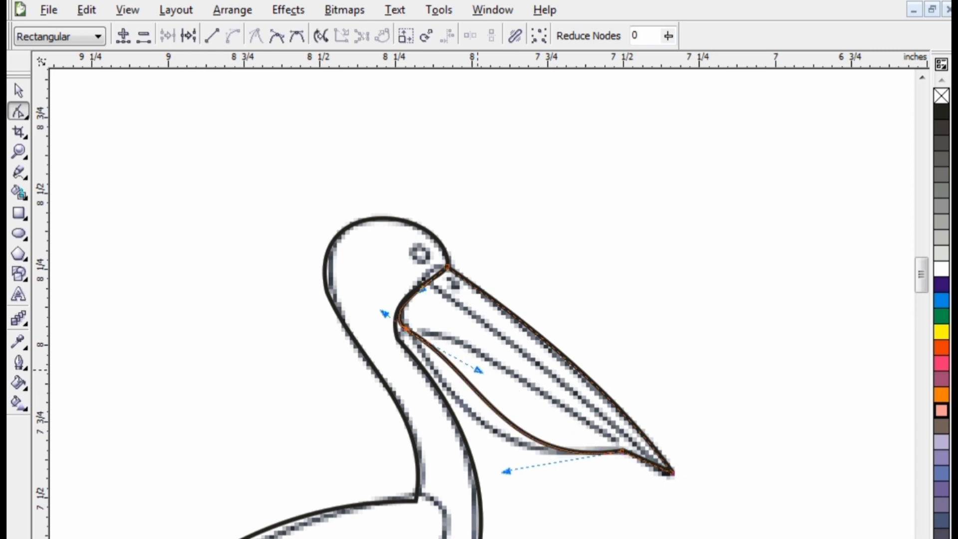
pyautogui.moveTo(477, 370); pyautogui.dragTo(452, 401)
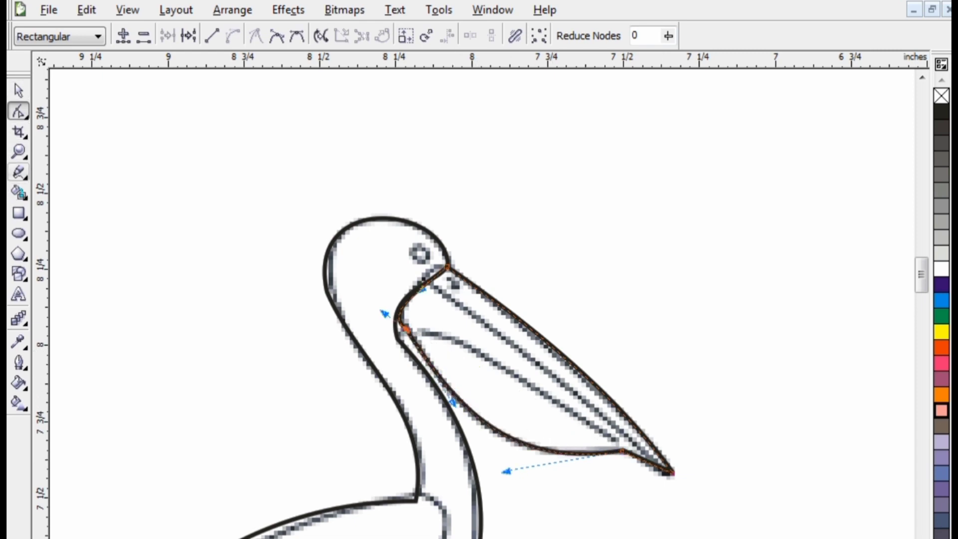
# Draw straight-edged upper and lower bill shapes inside the beak, about 0.74 × 0.65 in and 0.79 × 0.60 in
pyautogui.click(19, 173)
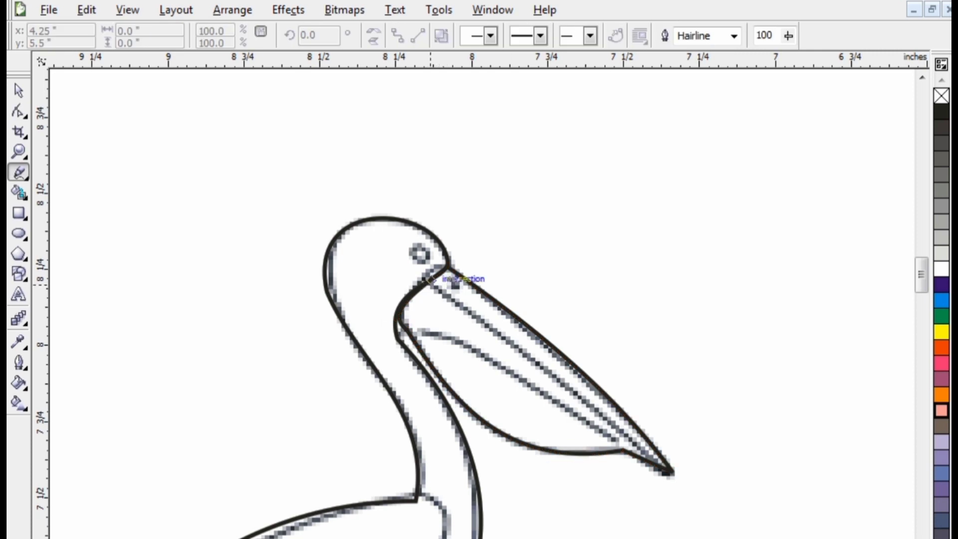
pyautogui.moveTo(433, 281)
pyautogui.mouseDown()
pyautogui.moveTo(630, 445)
pyautogui.moveTo(662, 457)
pyautogui.mouseUp()
pyautogui.moveTo(461, 301); pyautogui.dragTo(446, 267)
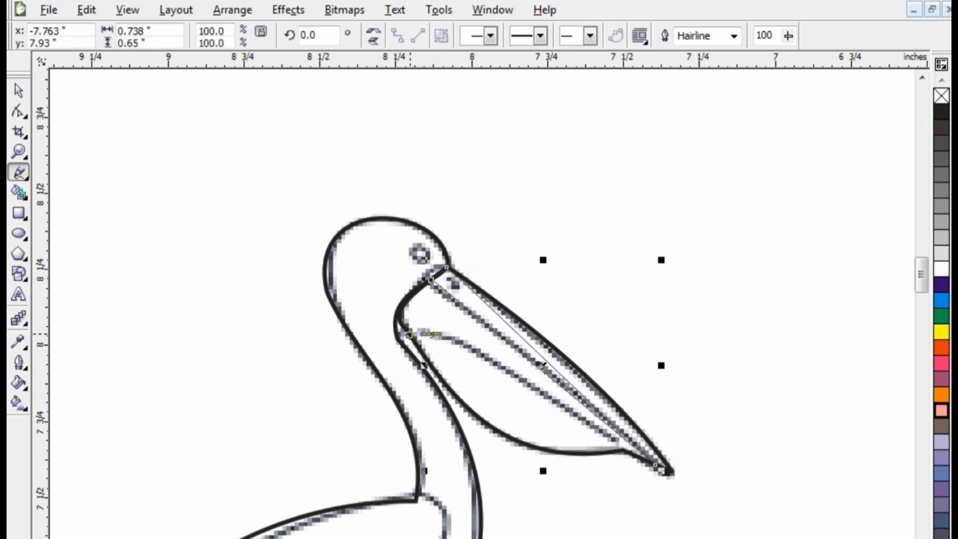
pyautogui.moveTo(408, 335); pyautogui.dragTo(652, 462)
pyautogui.moveTo(431, 279); pyautogui.dragTo(408, 335)
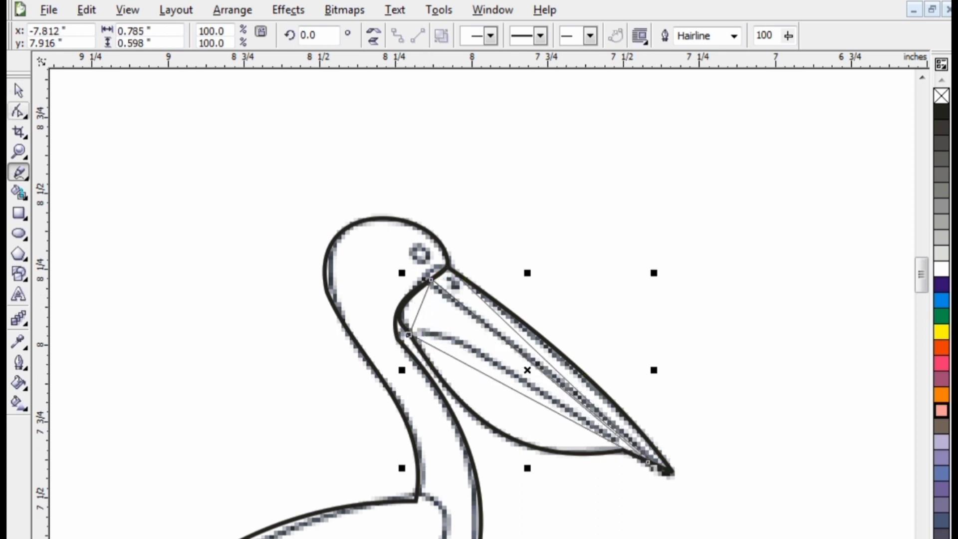
# Bend the lower bill shape's back edge along the face and its bottom edge along the sketched bill line
pyautogui.press('F10')
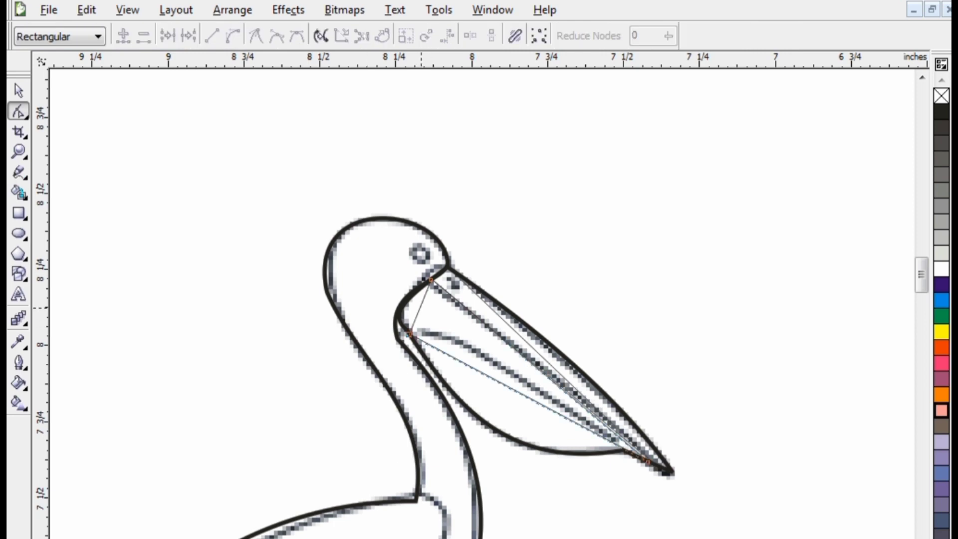
pyautogui.click(419, 306)
pyautogui.moveTo(419, 307); pyautogui.dragTo(408, 299)
pyautogui.click(458, 362)
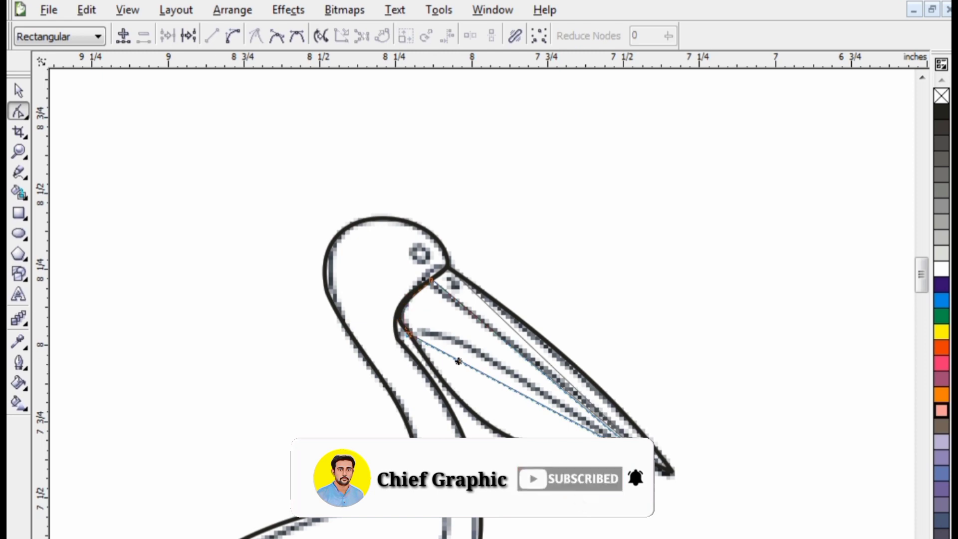
pyautogui.moveTo(458, 361); pyautogui.dragTo(456, 349)
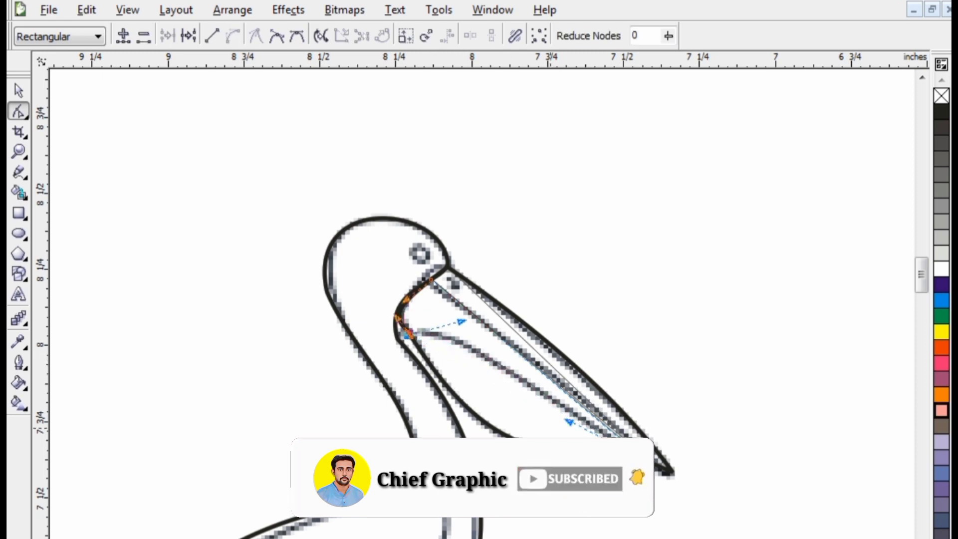
pyautogui.moveTo(569, 394); pyautogui.dragTo(572, 413)
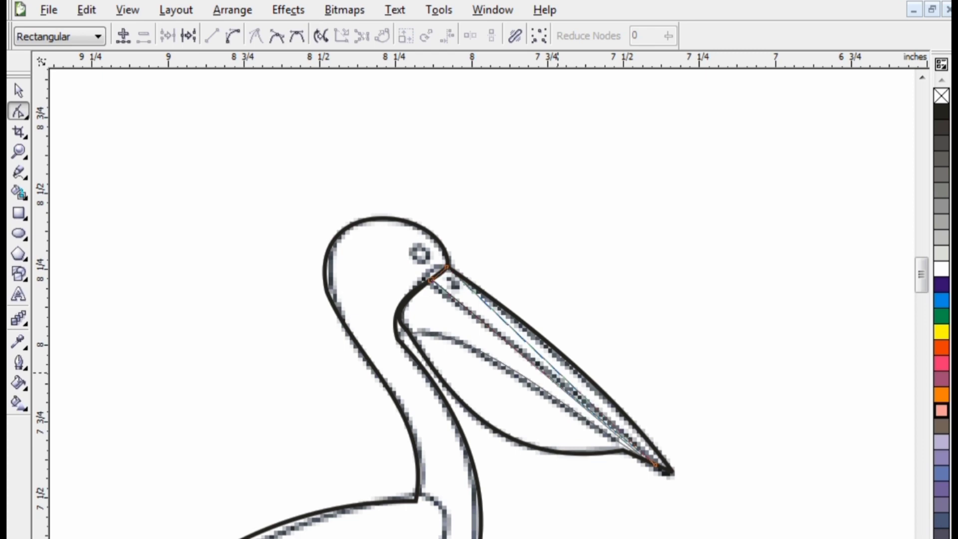
# Bend the upper bill shape's top edge to match the beak outline and extend its tip node toward the beak tip
pyautogui.click(557, 372)
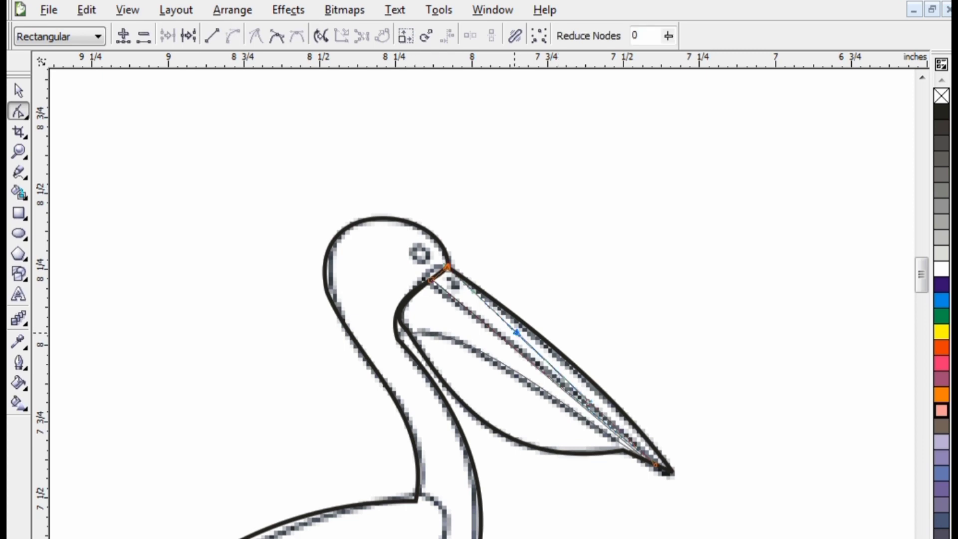
pyautogui.click(529, 328)
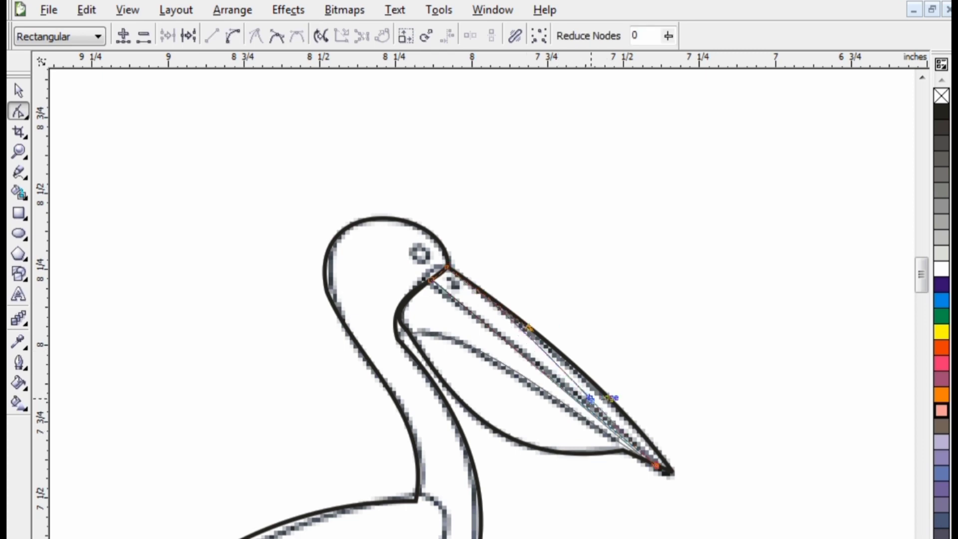
pyautogui.click(611, 389)
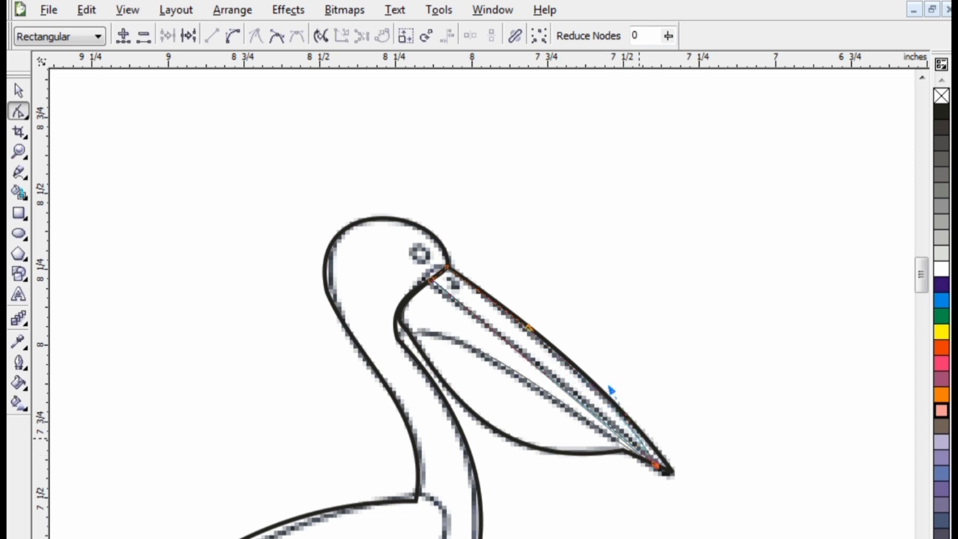
pyautogui.moveTo(612, 389); pyautogui.dragTo(620, 387)
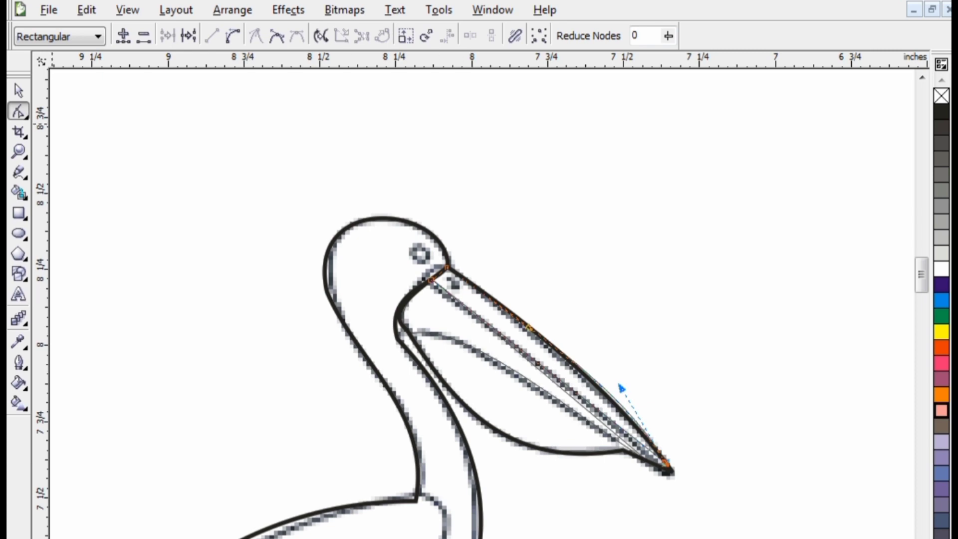
# Fill the lower bill shape with orange-red and the upper bill shape with mauve
pyautogui.press('space')
pyautogui.click(449, 339)
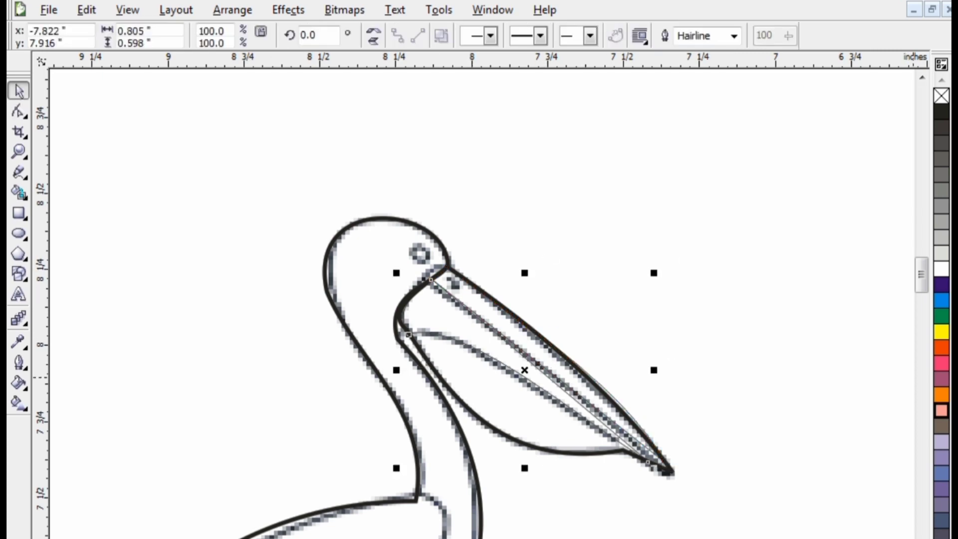
pyautogui.click(942, 348)
pyautogui.click(481, 319)
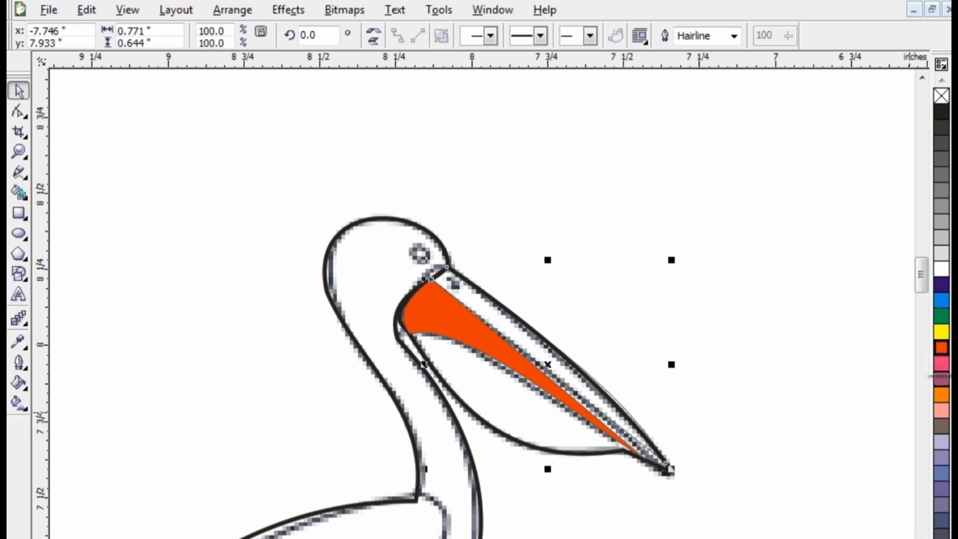
pyautogui.click(942, 379)
# Try a salmon fill on the lower bill shape and orange-red on the upper bill shape
pyautogui.click(942, 410)
pyautogui.click(585, 400)
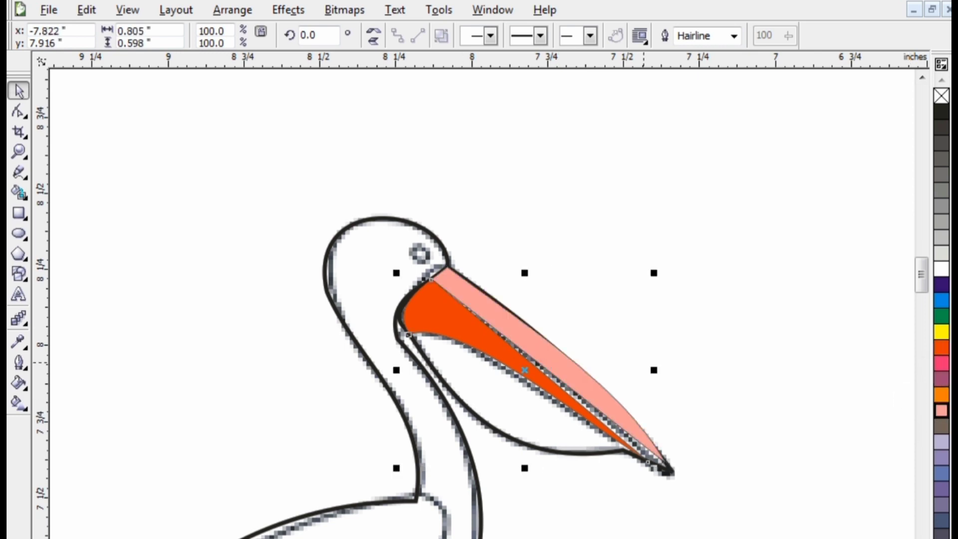
pyautogui.click(942, 410)
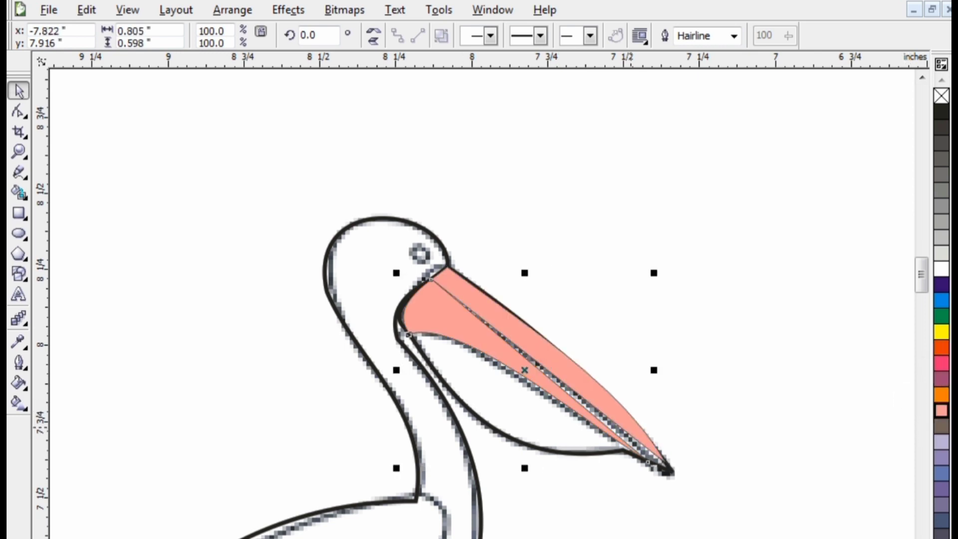
pyautogui.click(499, 311)
pyautogui.click(941, 347)
pyautogui.press('Escape')
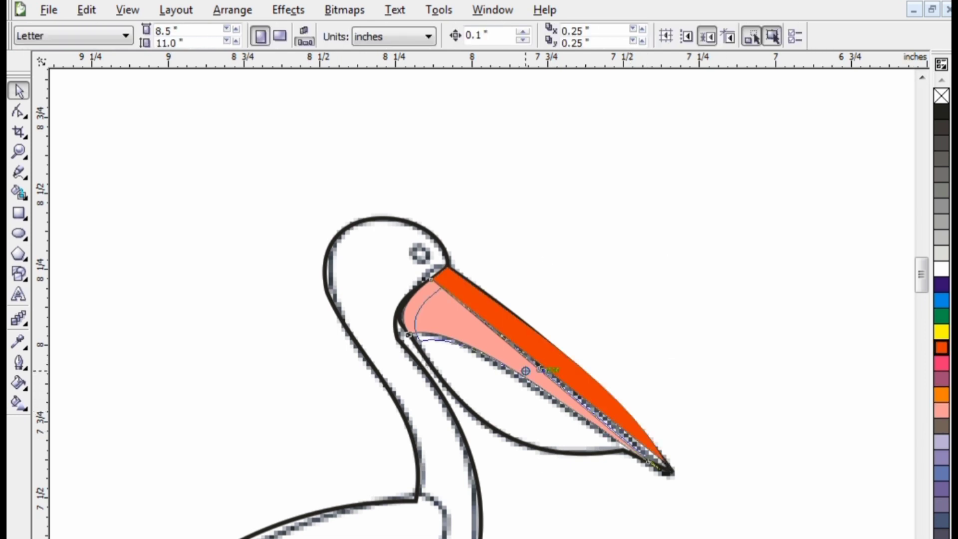
pyautogui.click(573, 402)
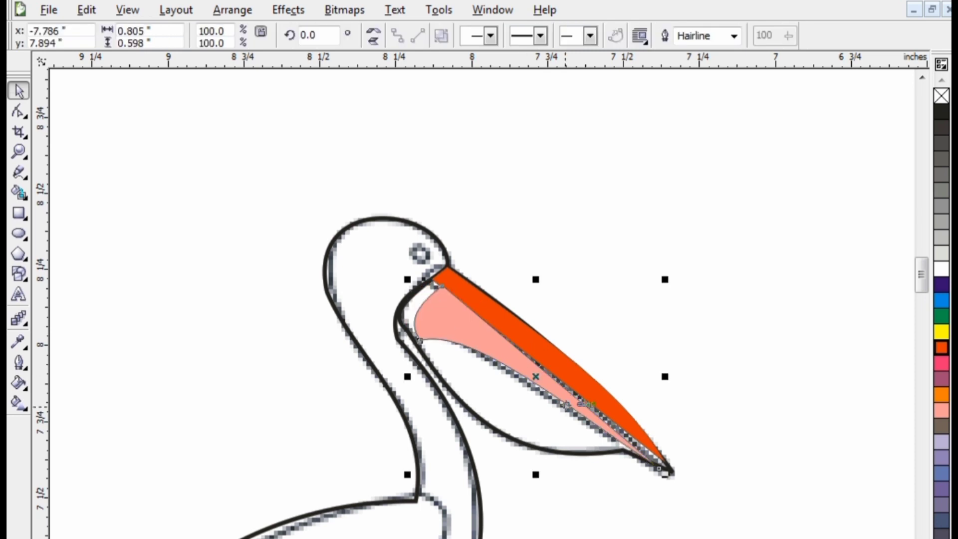
pyautogui.moveTo(497, 361); pyautogui.dragTo(486, 355)
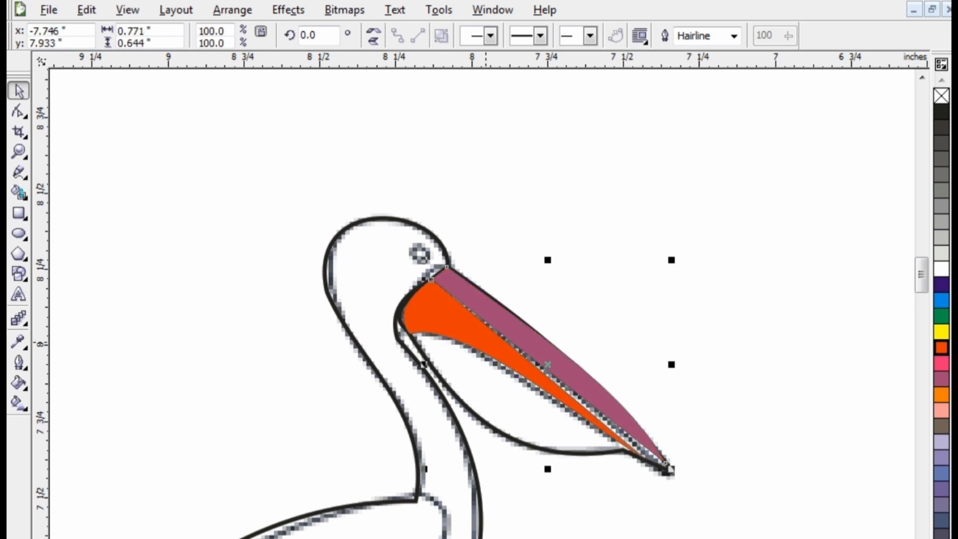
# Convert the mauve upper bill's lower edge to a curve and bend it down over the gap above the orange-red shape
pyautogui.press('F10')
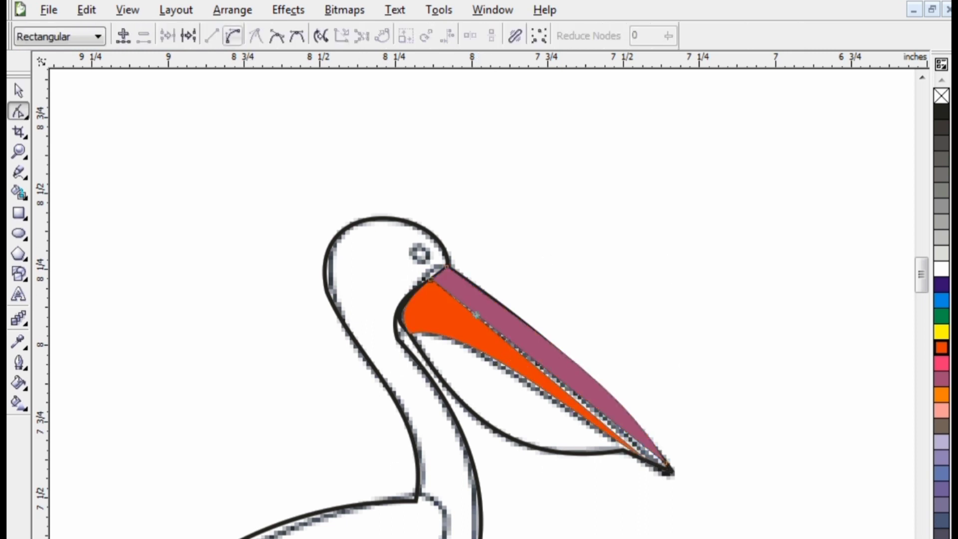
pyautogui.click(232, 35)
pyautogui.click(505, 341)
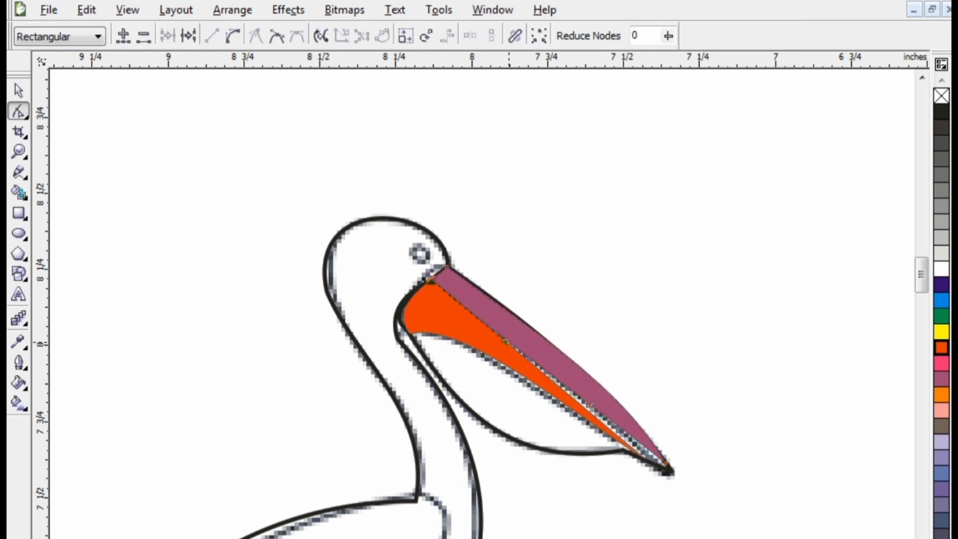
pyautogui.click(616, 394)
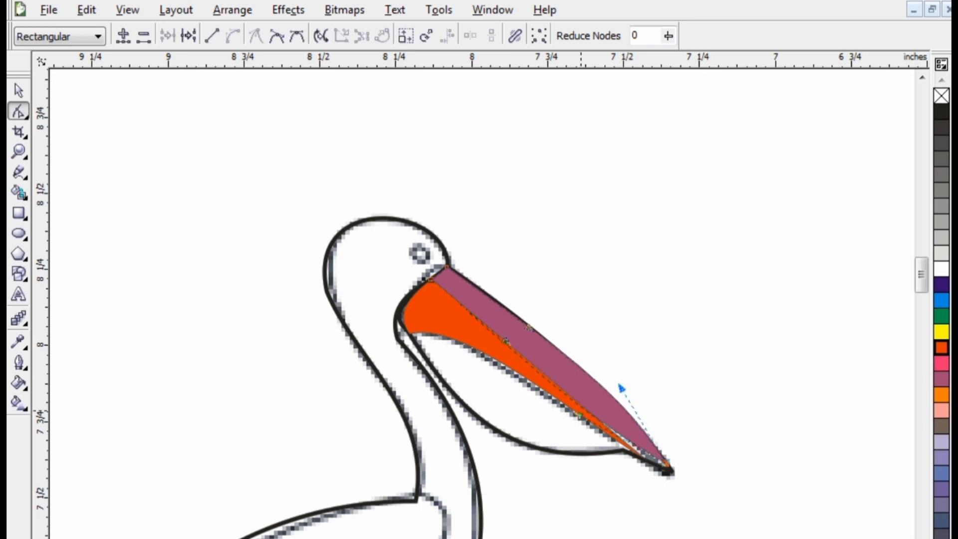
# Move the orange-red lower bill's tip node to the beak tip and fit its bottom edge to the sketch
pyautogui.press('Escape')
pyautogui.click(671, 459)
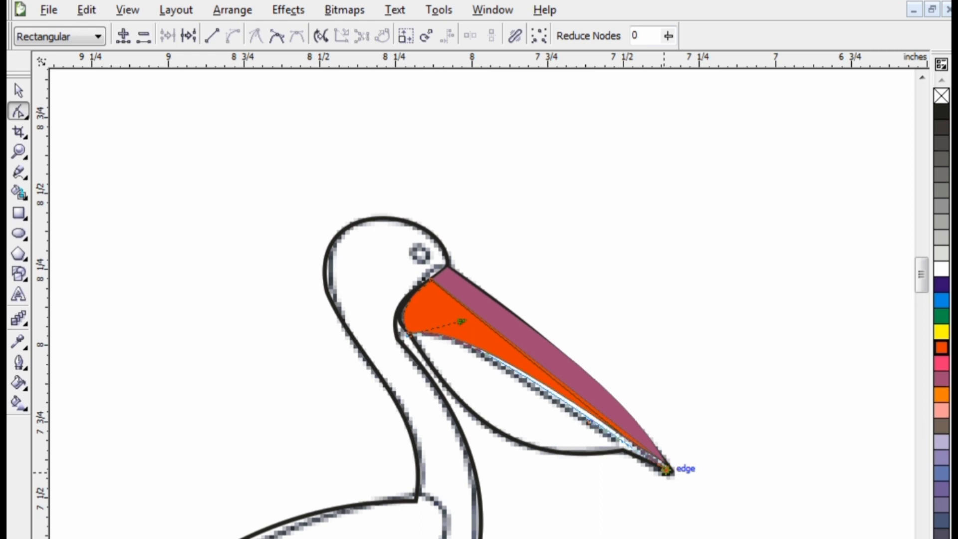
pyautogui.click(666, 468)
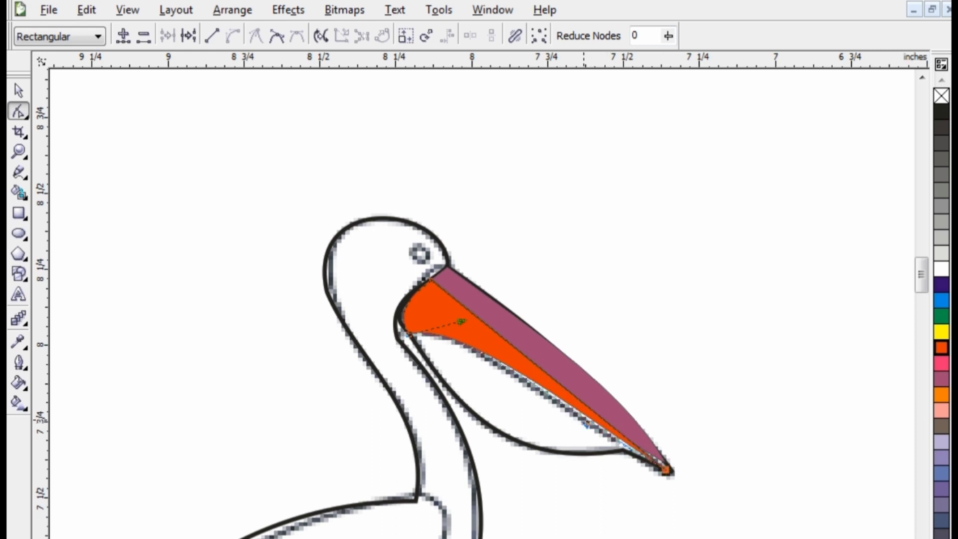
pyautogui.moveTo(767, 150); pyautogui.dragTo(50, 538)
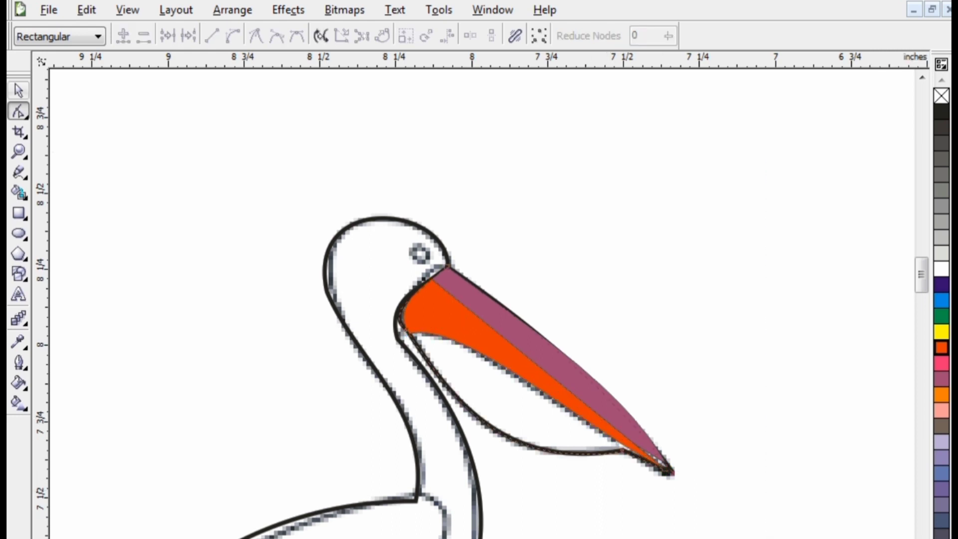
# Fill the pouch shape under the bill with orange after trying other palette colors such as yellow and green
pyautogui.click(18, 90)
pyautogui.click(942, 394)
pyautogui.click(941, 331)
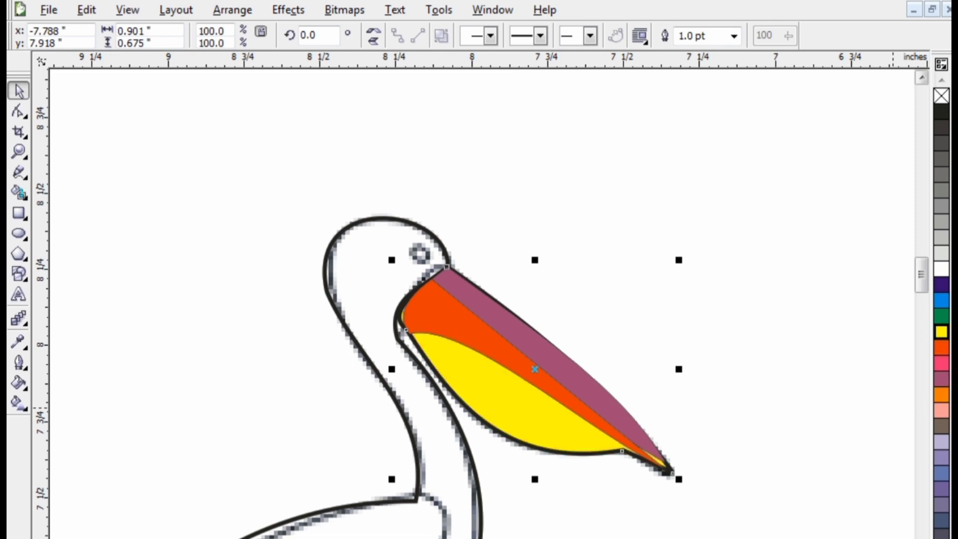
pyautogui.click(942, 347)
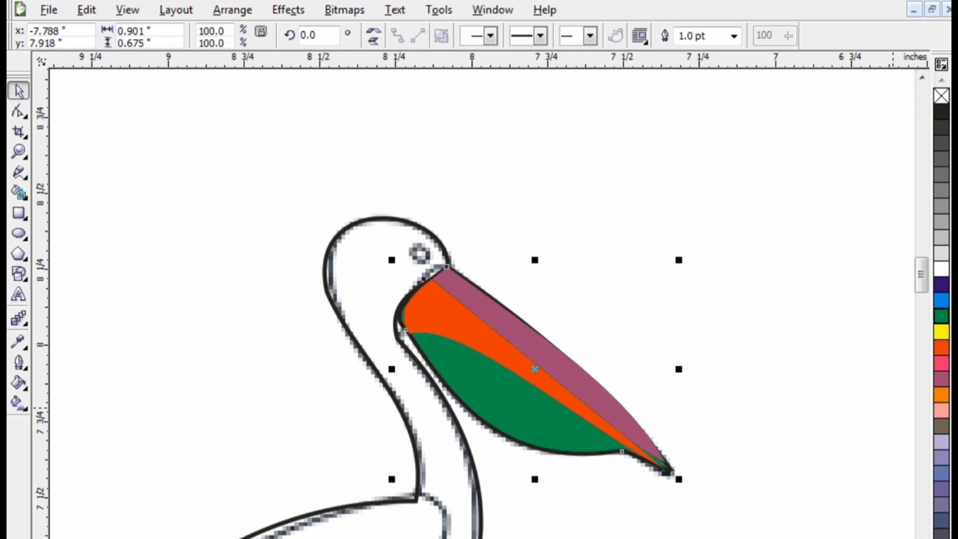
pyautogui.click(942, 347)
pyautogui.click(941, 379)
pyautogui.click(941, 394)
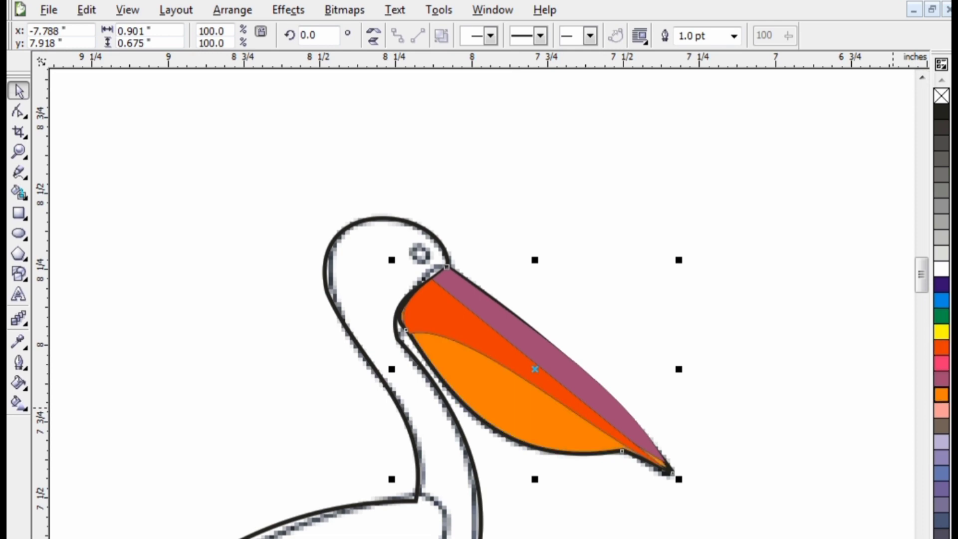
# Fill the upper bill shape with orange-red and the lower bill shape with salmon
pyautogui.click(630, 415)
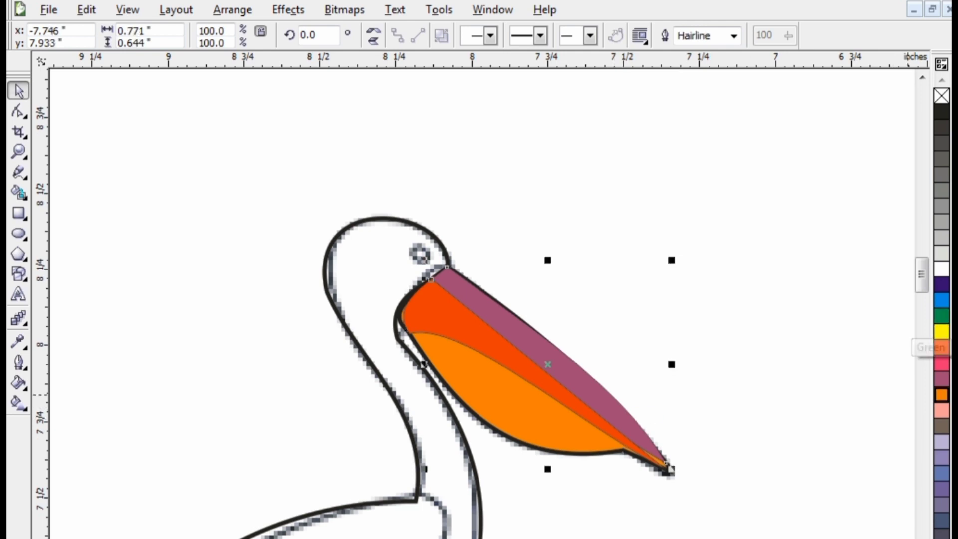
pyautogui.click(941, 363)
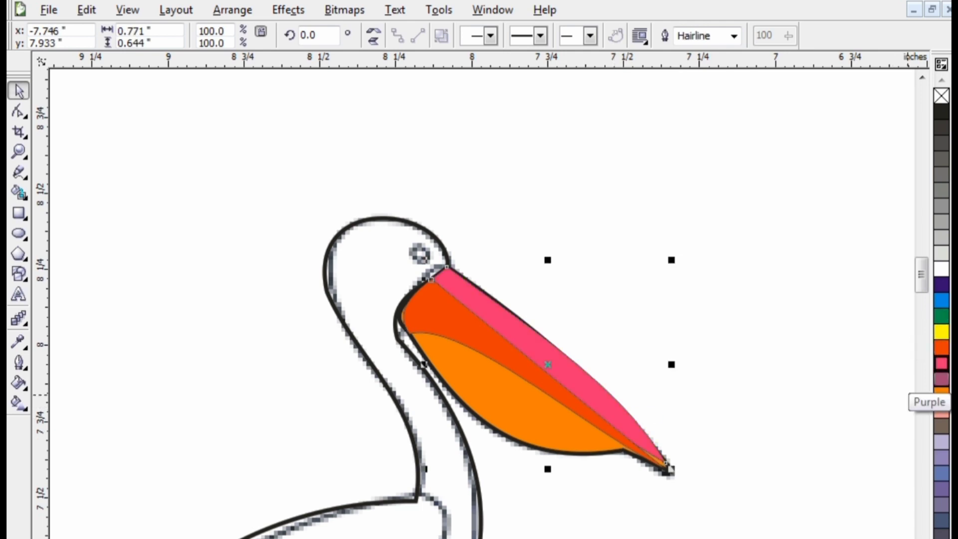
pyautogui.click(941, 346)
pyautogui.click(668, 470)
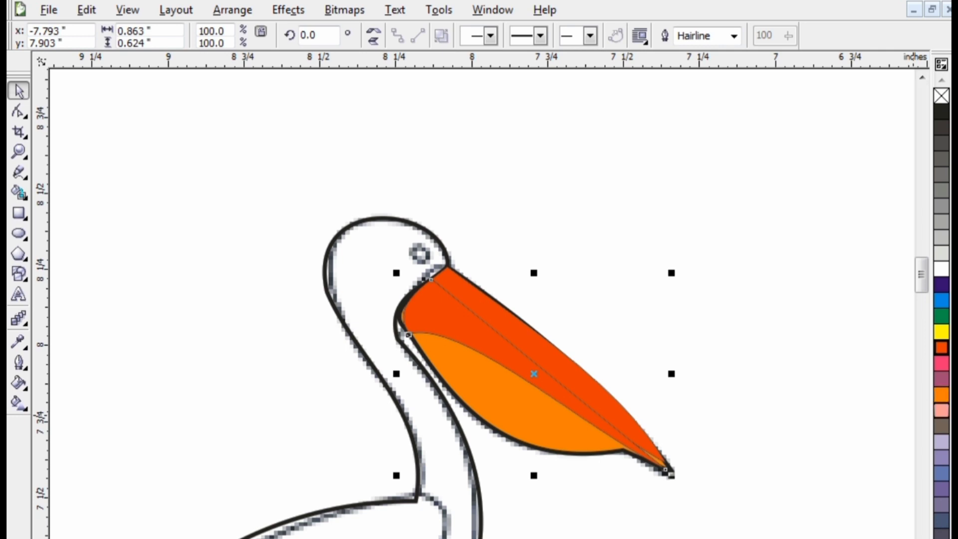
pyautogui.click(941, 410)
# Try a mauve fill on the pelican's body shape and remove the fill again
pyautogui.press('Escape')
pyautogui.press('Tab')
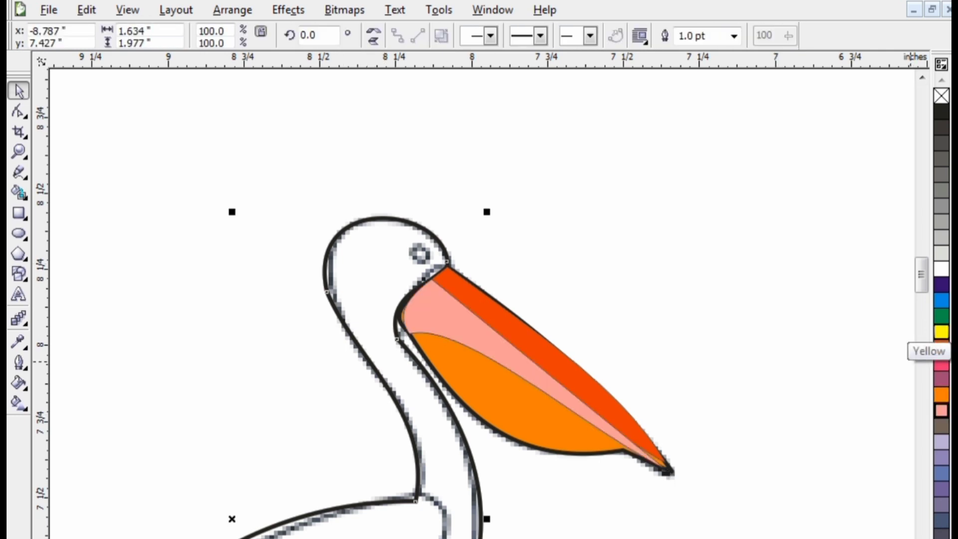
pyautogui.click(941, 332)
pyautogui.click(941, 380)
pyautogui.scroll(-1, 384, 222)
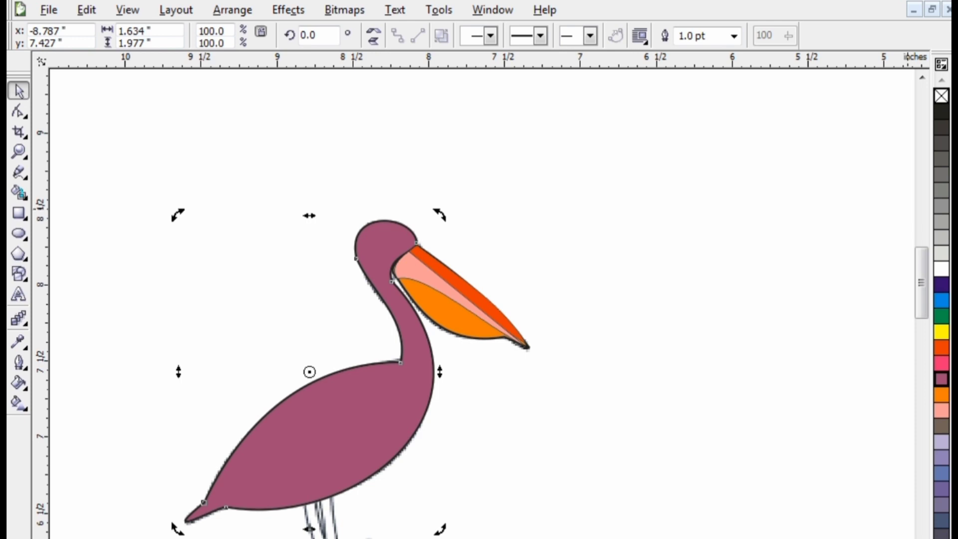
pyautogui.click(941, 95)
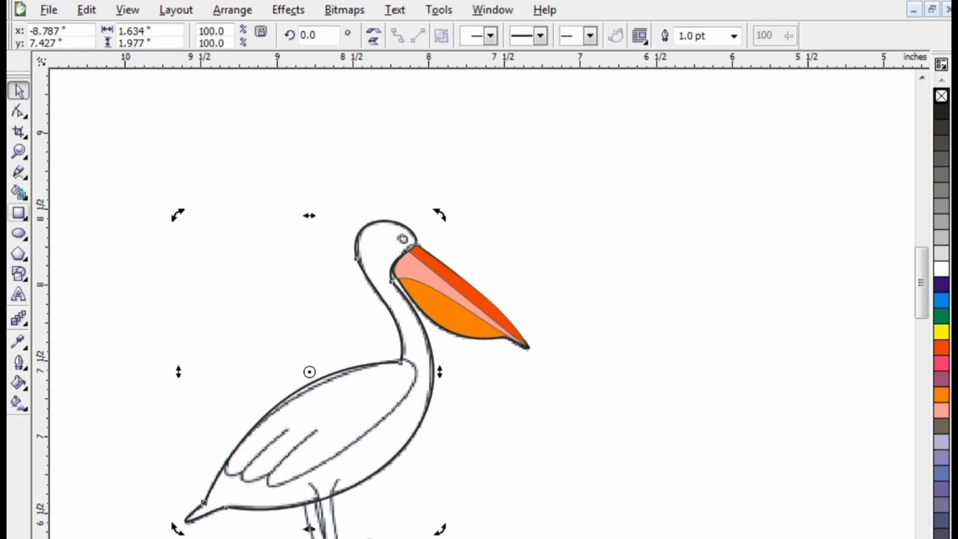
# Try to trace the wing with straight lines starting from the upper feather stroke, and delete the outline
pyautogui.click(19, 172)
pyautogui.scroll(1, 293, 430)
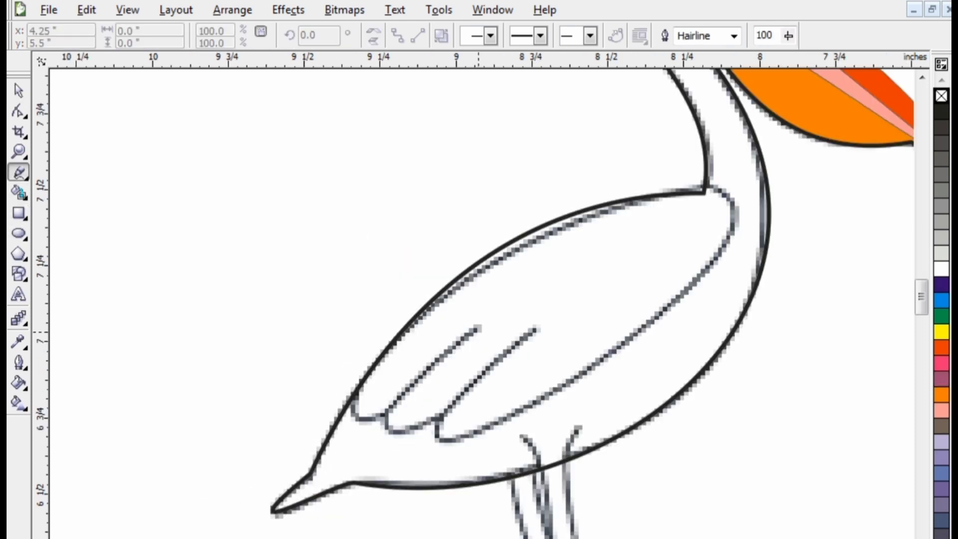
pyautogui.click(478, 328)
pyautogui.doubleClick(391, 401)
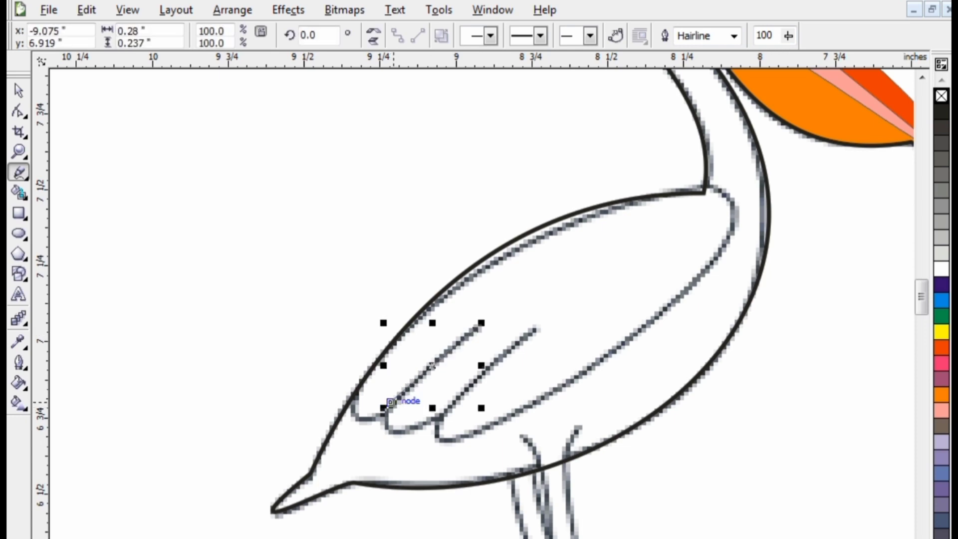
pyautogui.doubleClick(441, 415)
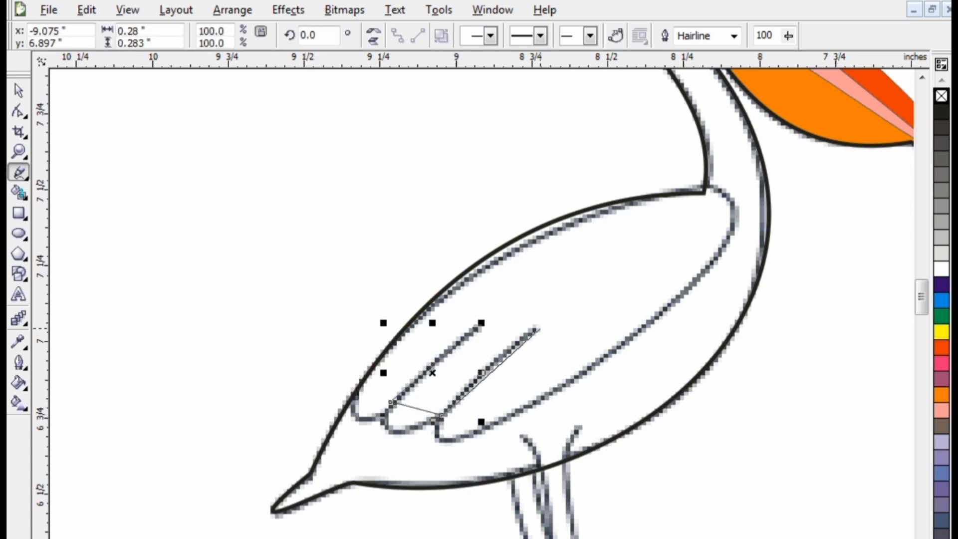
pyautogui.click(534, 329)
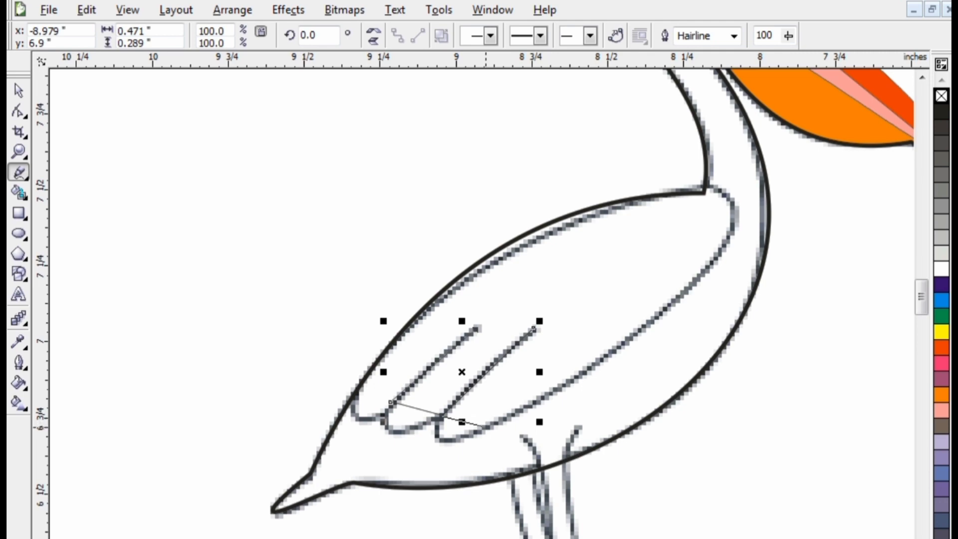
pyautogui.doubleClick(485, 429)
pyautogui.doubleClick(706, 187)
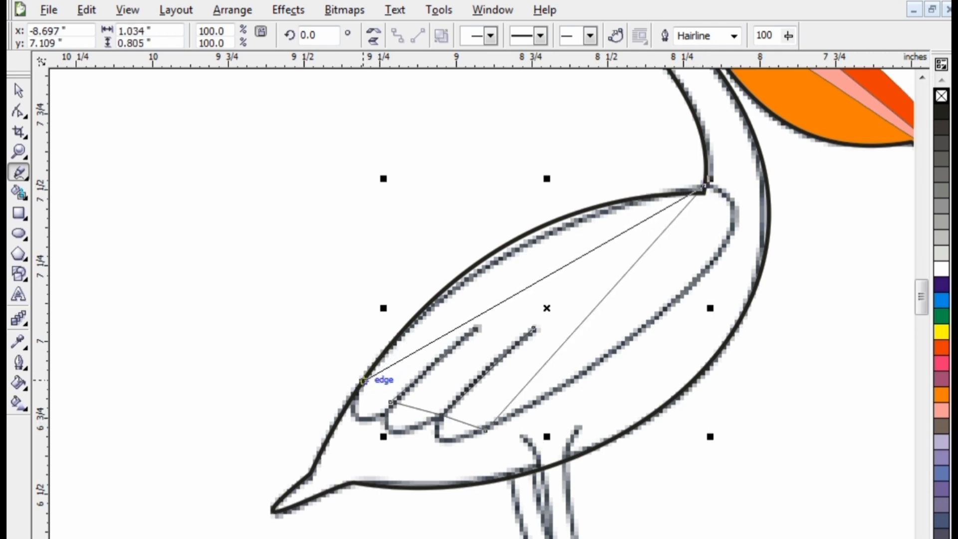
pyautogui.click(363, 381)
pyautogui.click(393, 401)
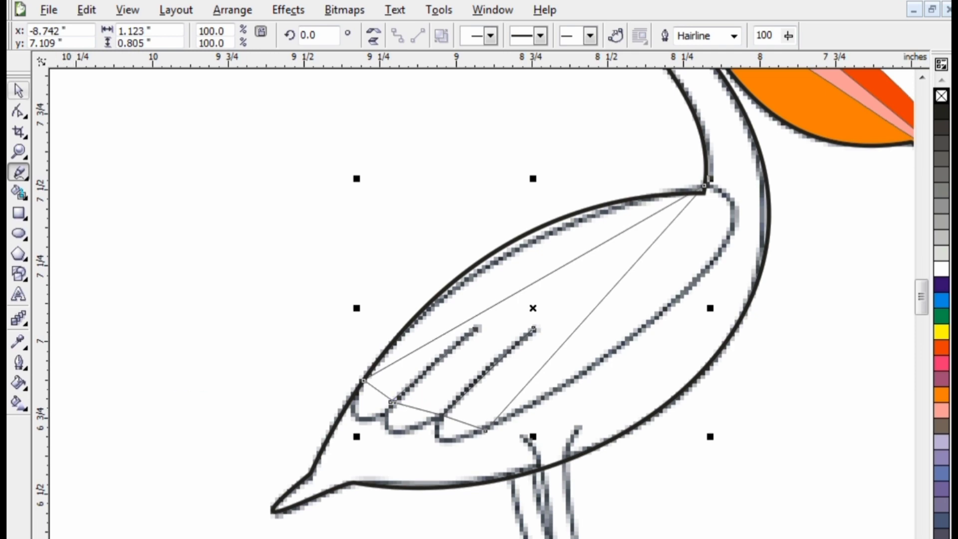
pyautogui.press('space')
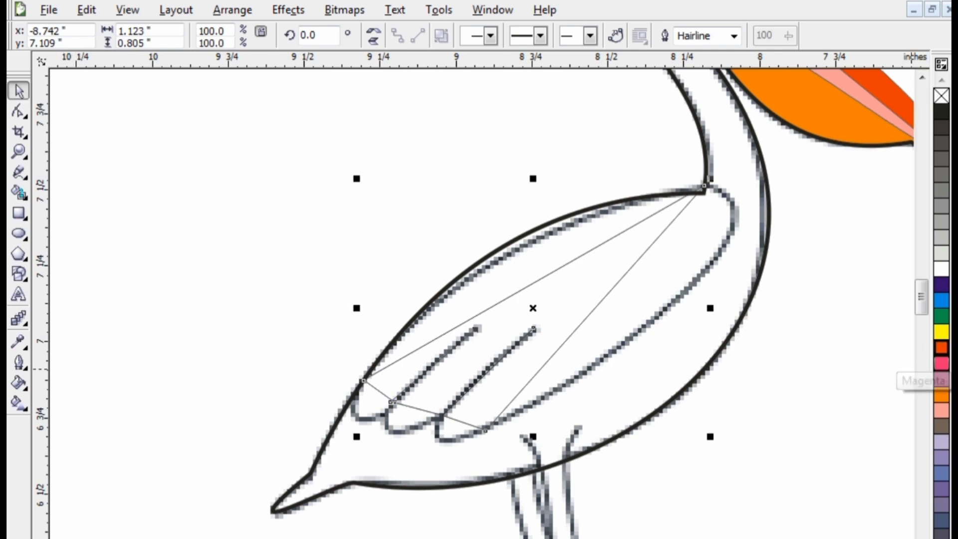
pyautogui.press('Delete')
# Trace the wing as a closed straight-line outline starting at the body's tail-side edge, including both inner feather strokes
pyautogui.press('space')
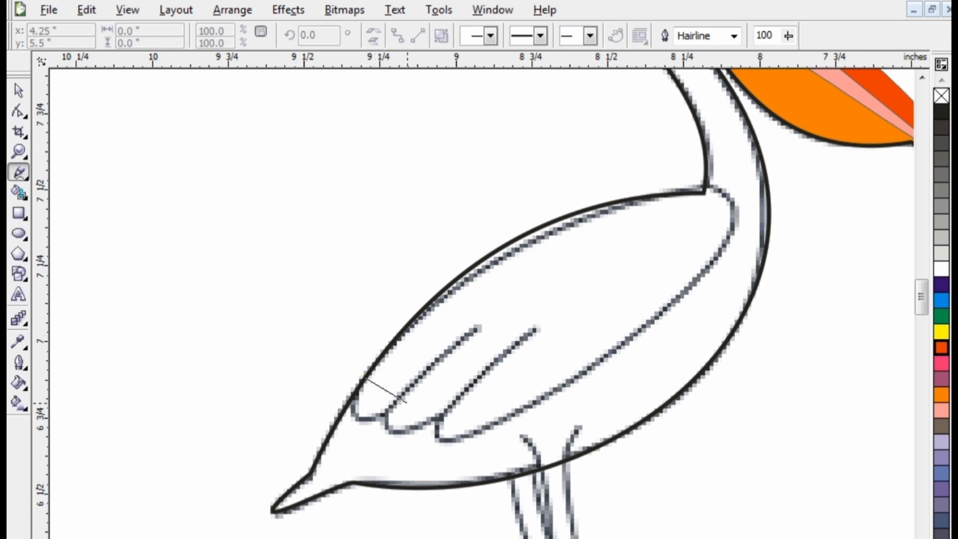
pyautogui.doubleClick(395, 400)
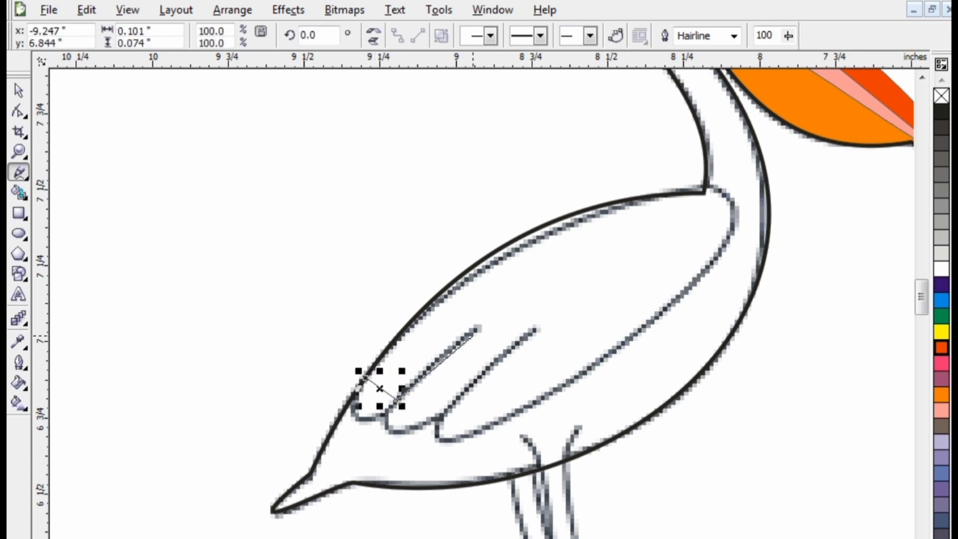
pyautogui.click(476, 327)
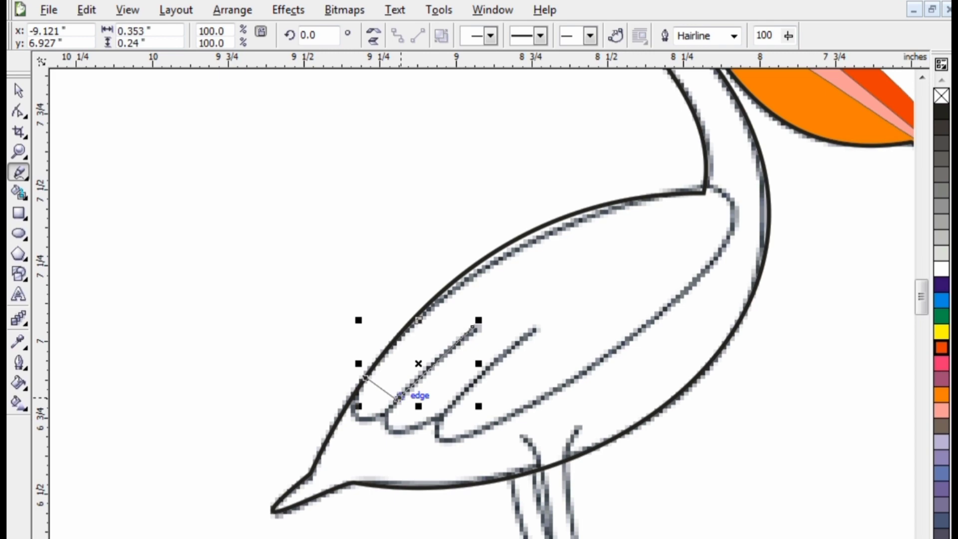
pyautogui.click(398, 397)
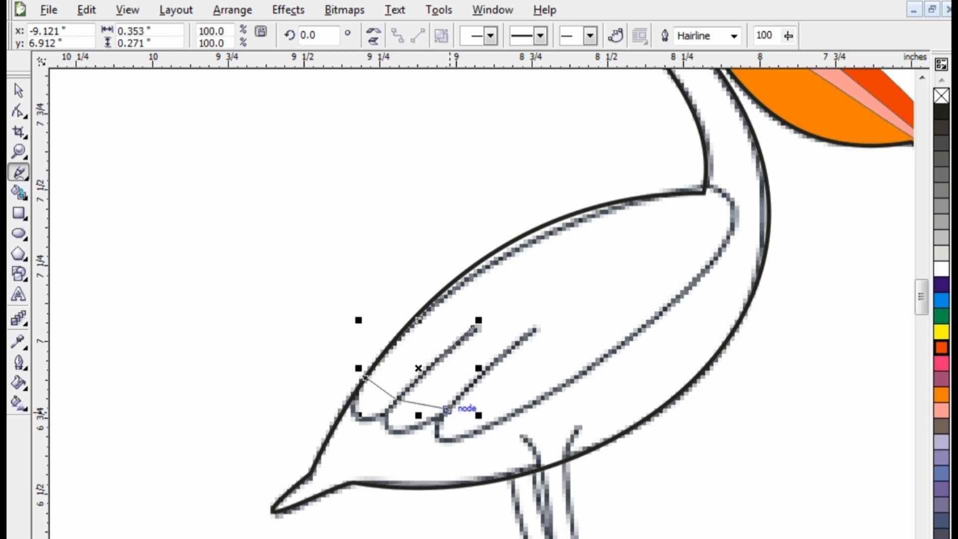
pyautogui.click(447, 409)
pyautogui.click(537, 328)
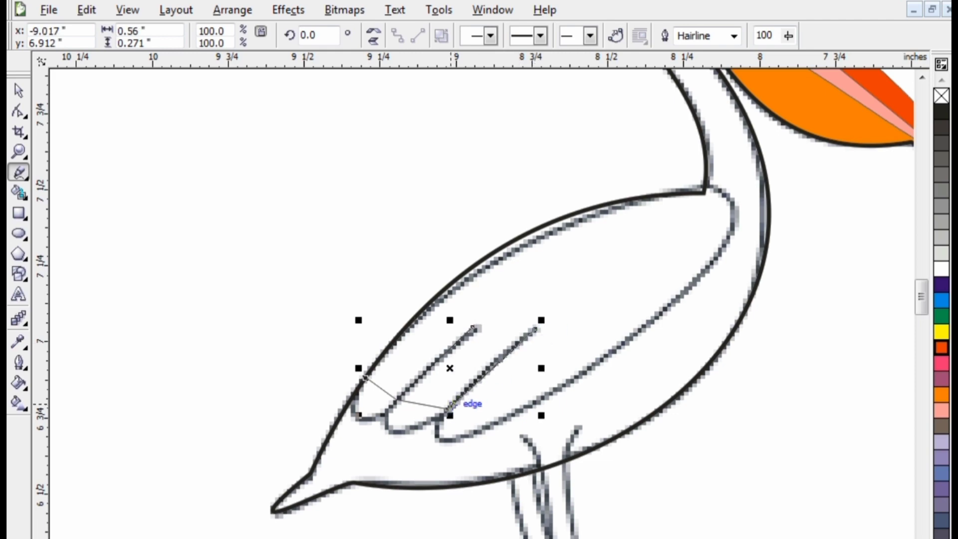
pyautogui.click(499, 422)
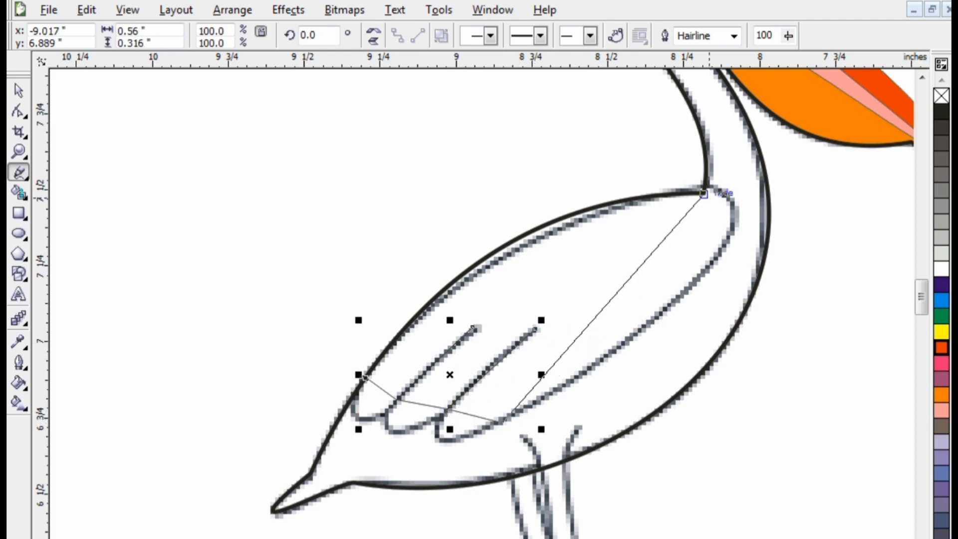
pyautogui.click(706, 188)
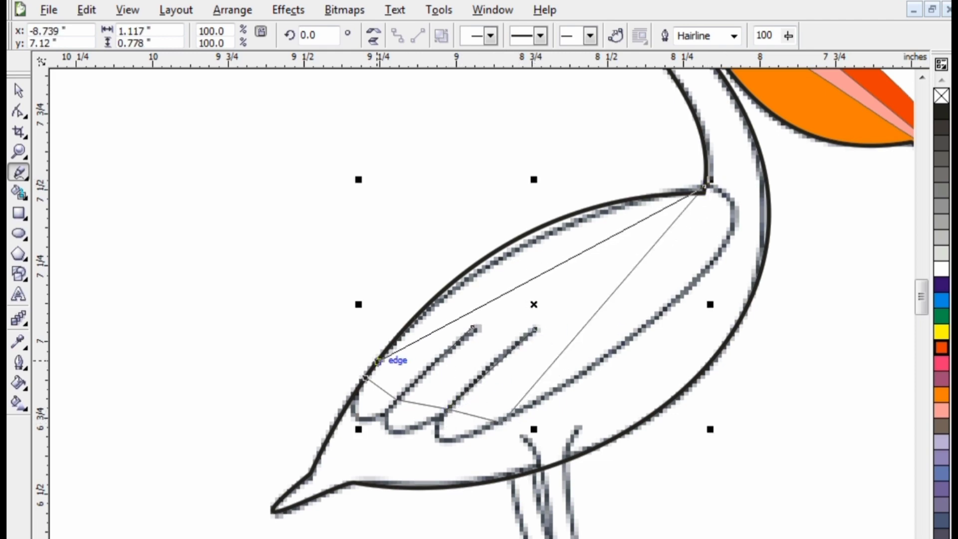
pyautogui.click(366, 377)
# Try an orange-red fill on the wing outline and remove it again
pyautogui.click(18, 91)
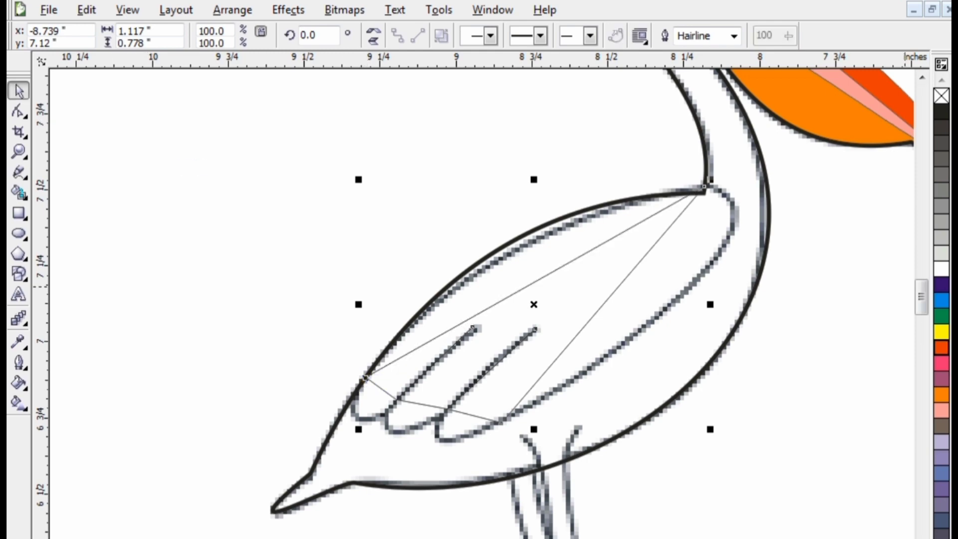
pyautogui.click(942, 348)
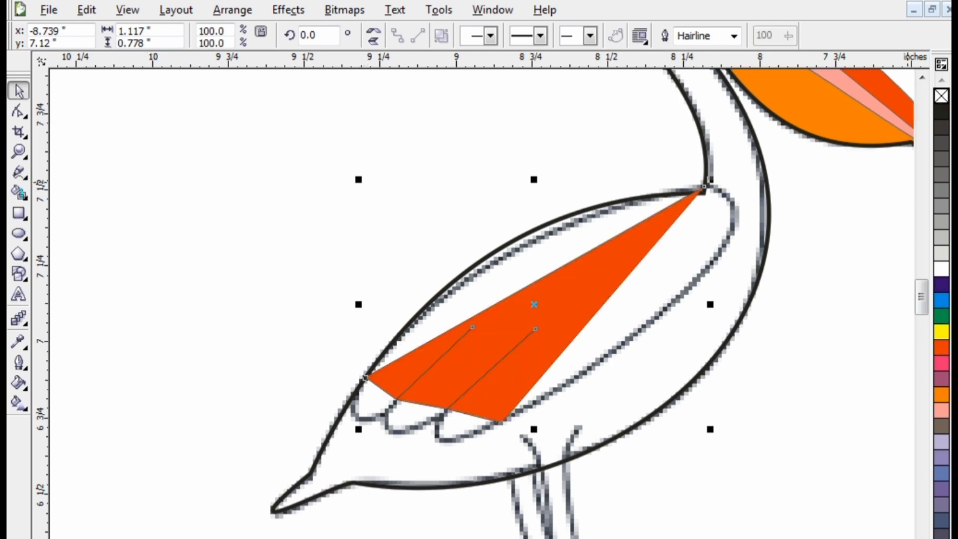
pyautogui.click(941, 96)
# Convert the wing outline's upper and lower edges to curves and bend them to follow the sketch
pyautogui.click(551, 273)
pyautogui.click(486, 305)
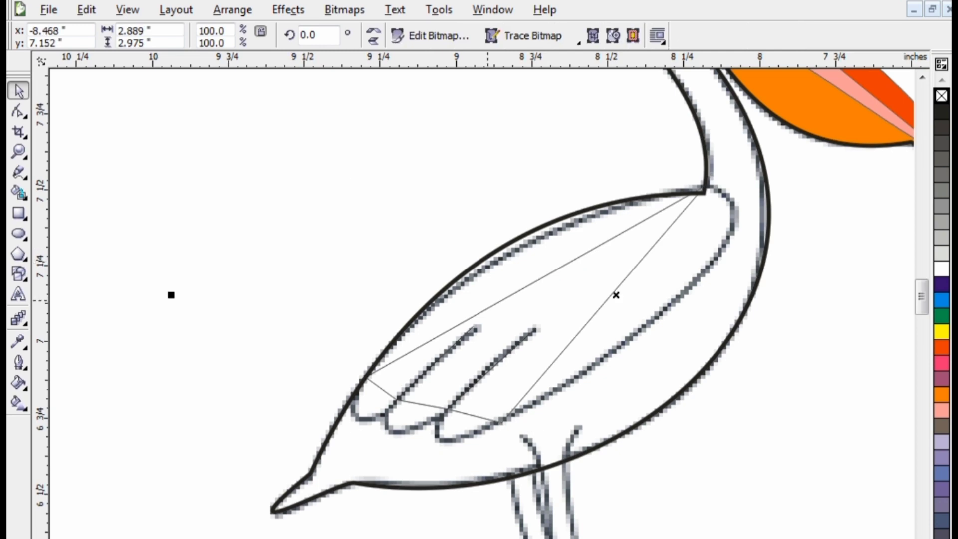
pyautogui.click(483, 309)
pyautogui.click(483, 309)
pyautogui.press('F10')
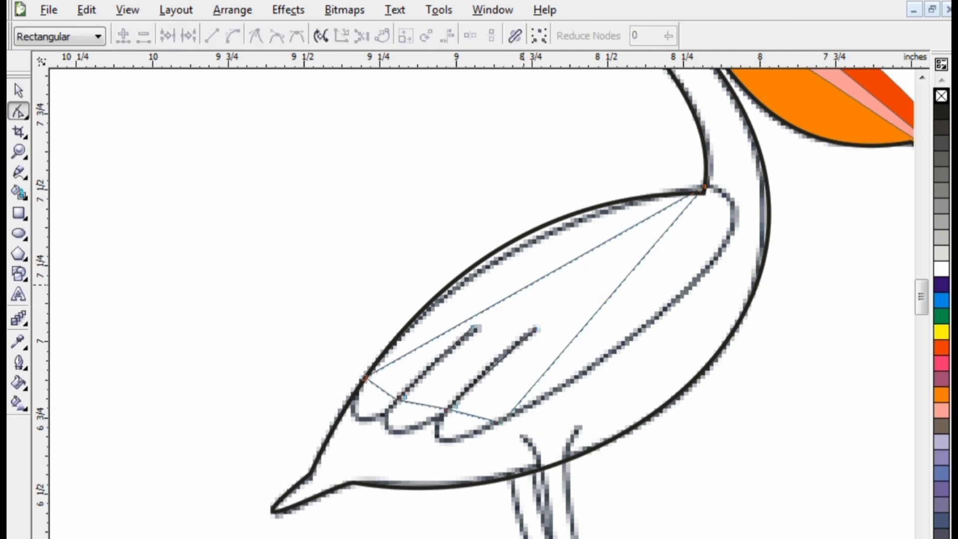
pyautogui.click(512, 297)
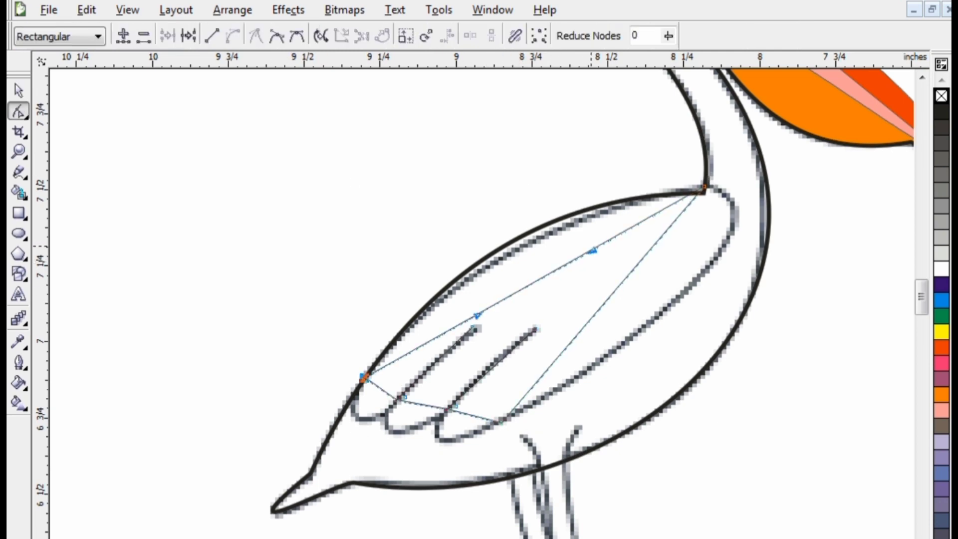
pyautogui.moveTo(593, 251); pyautogui.dragTo(579, 185)
pyautogui.moveTo(477, 316); pyautogui.dragTo(434, 291)
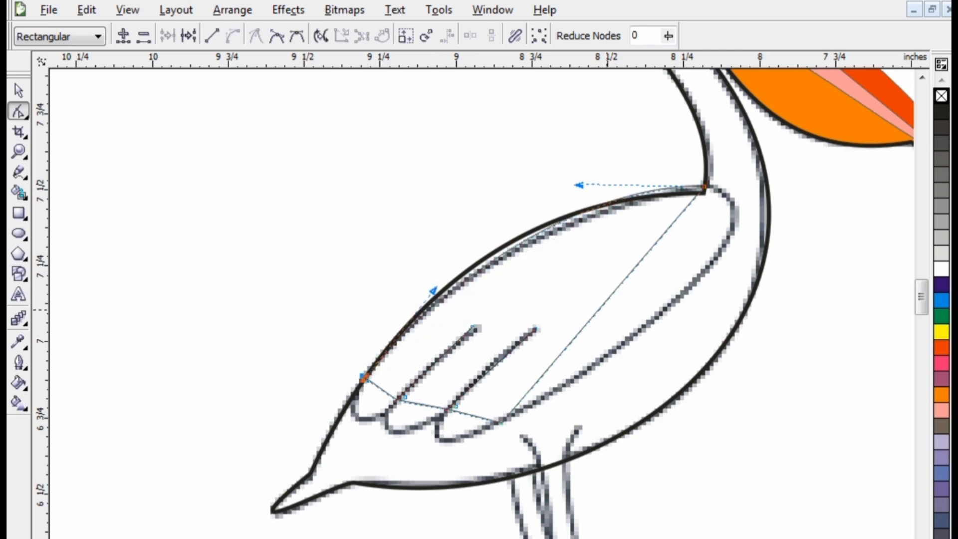
pyautogui.click(602, 306)
pyautogui.moveTo(639, 265); pyautogui.dragTo(820, 228)
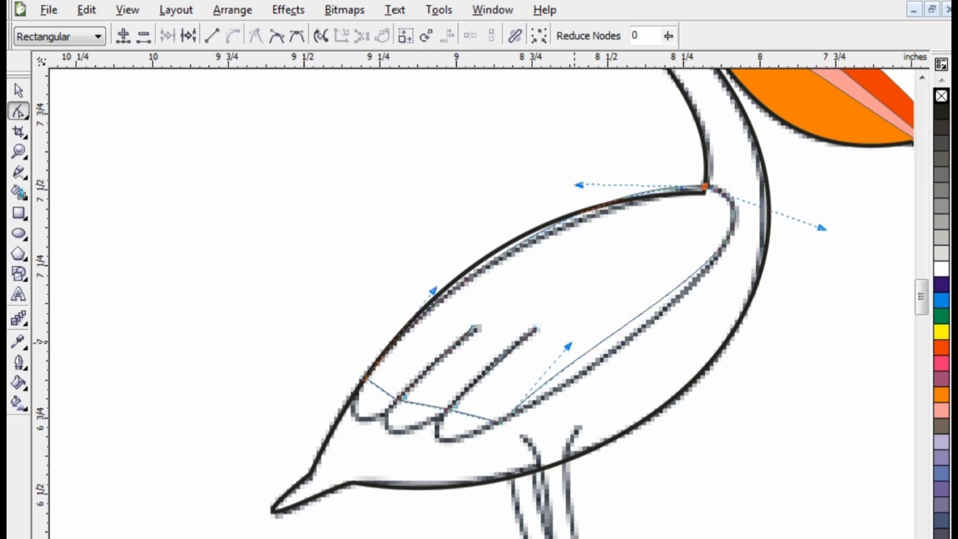
# Curve the tips of the lowest and middle wing feathers and adjust their nodes to fit the sketch
pyautogui.click(471, 416)
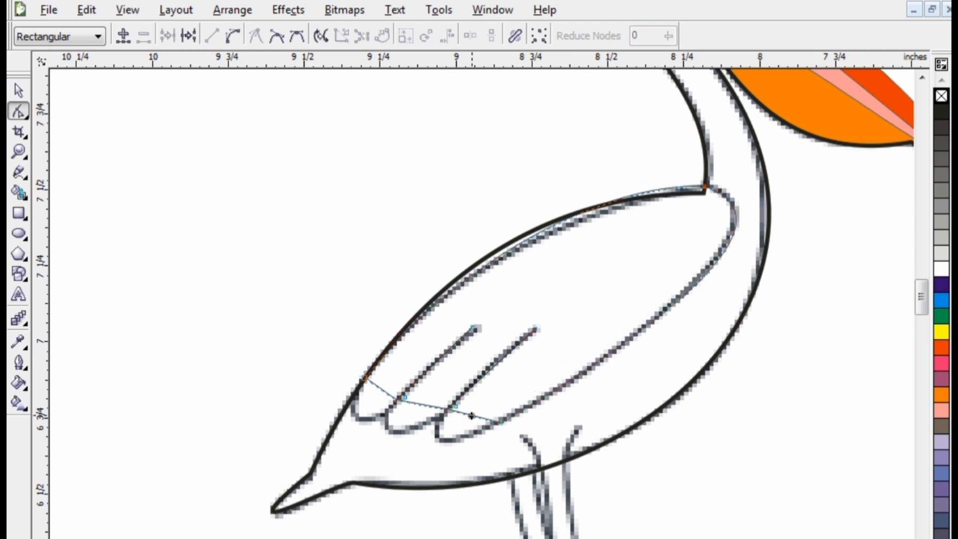
pyautogui.click(456, 415)
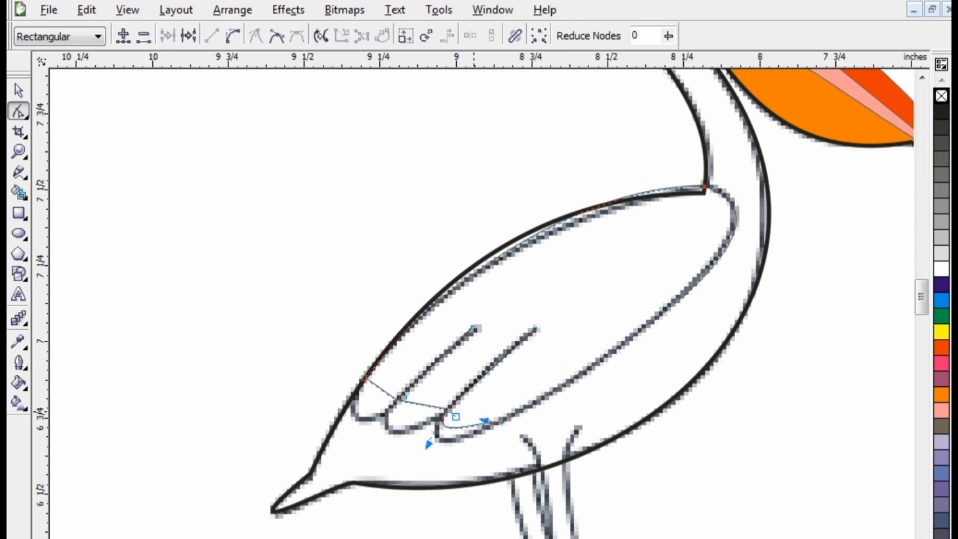
pyautogui.click(500, 422)
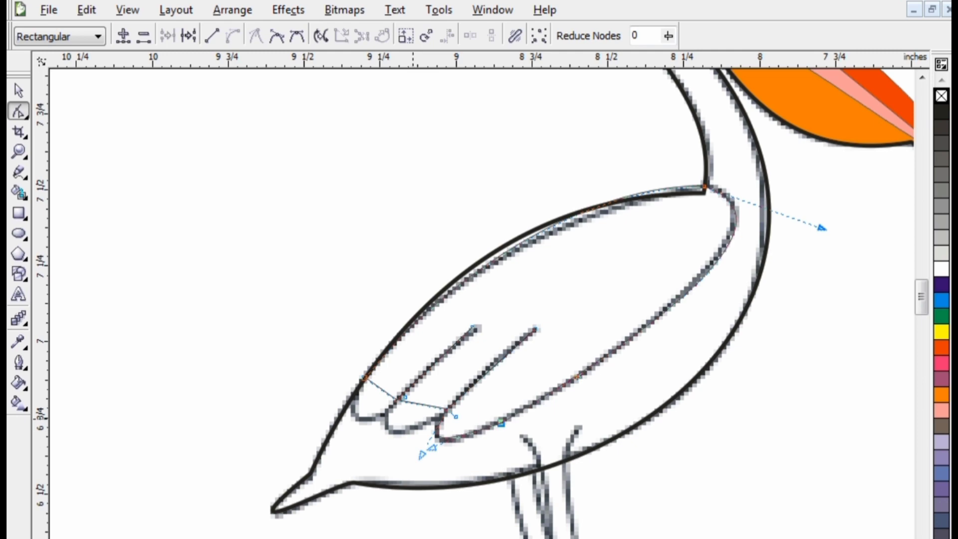
pyautogui.click(408, 401)
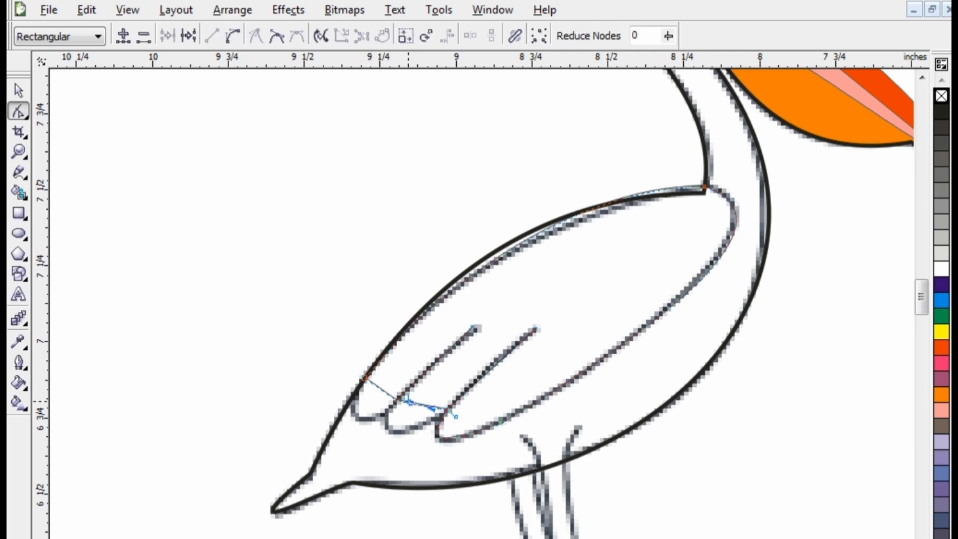
pyautogui.moveTo(408, 402)
pyautogui.mouseDown()
pyautogui.moveTo(378, 410)
pyautogui.moveTo(405, 413)
pyautogui.moveTo(376, 449)
pyautogui.moveTo(406, 407)
pyautogui.mouseUp()
pyautogui.hotkey('ctrl', 'z')
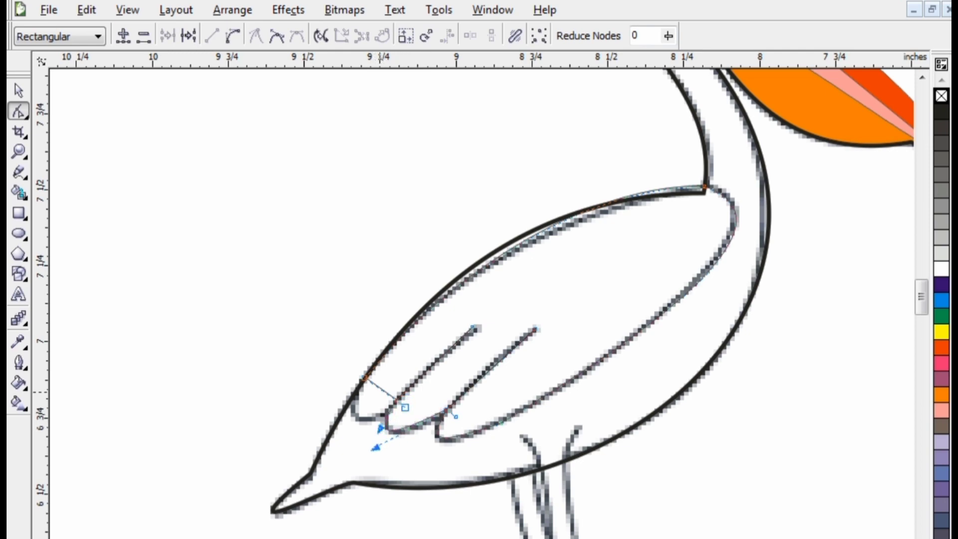
# Adjust the node at the tail-side tip of the upper wing feather so its curve follows the sketch
pyautogui.click(364, 379)
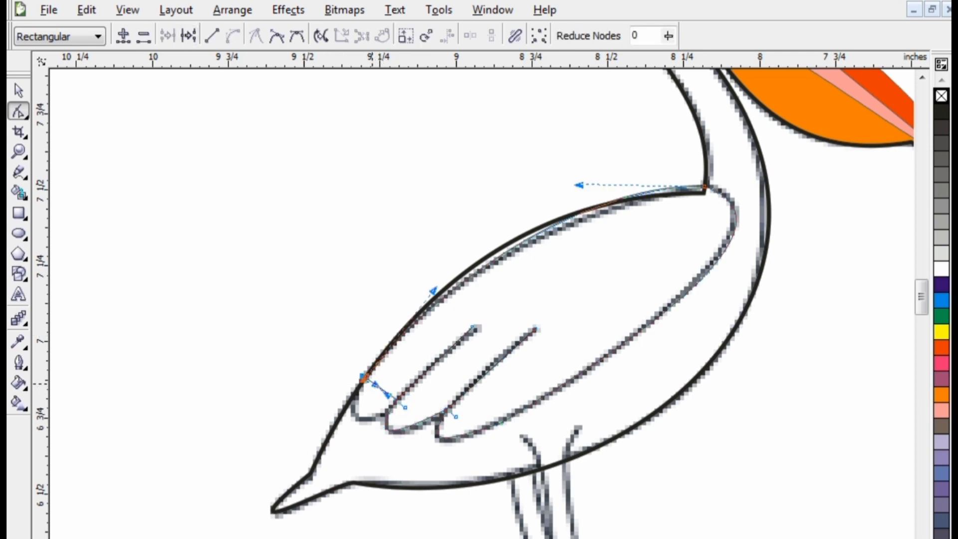
pyautogui.moveTo(369, 384); pyautogui.dragTo(330, 422)
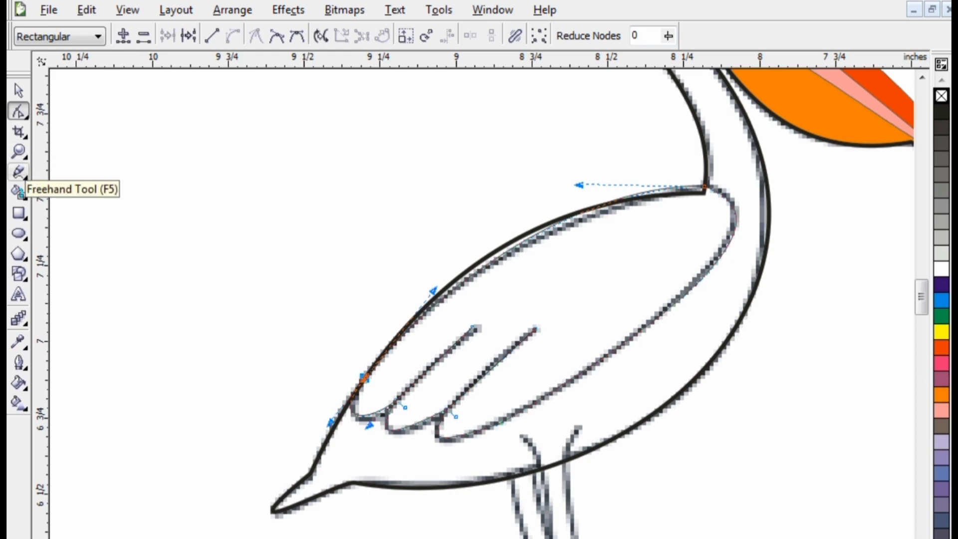
# Trace the front leg and foot as a closed straight-line outline, from the thigh inside the body down around the toes
pyautogui.click(19, 172)
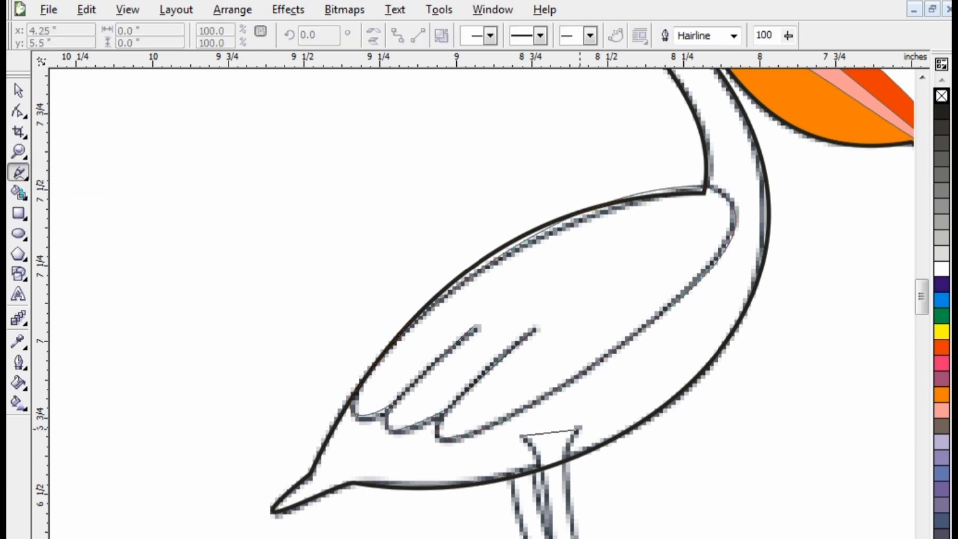
pyautogui.click(579, 429)
pyautogui.click(580, 425)
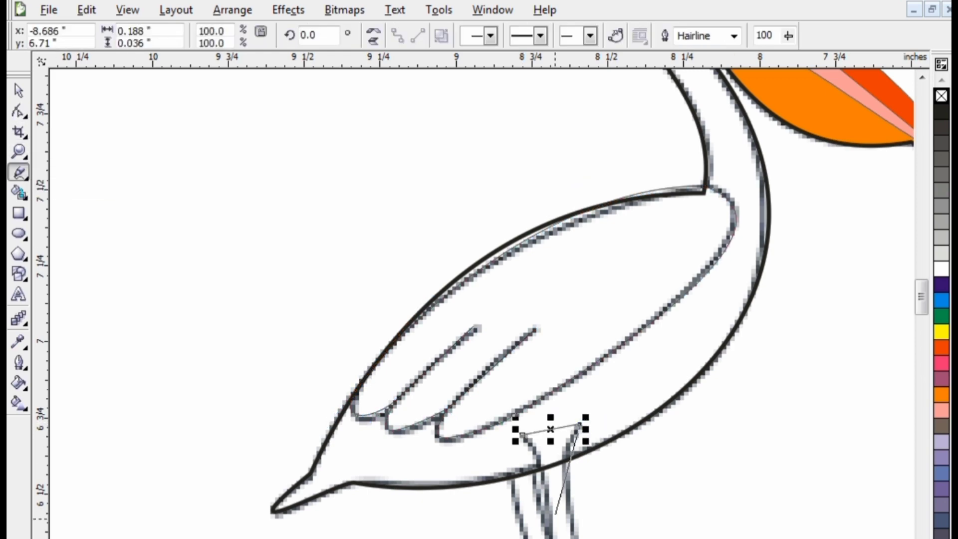
pyautogui.scroll(-3, 556, 514)
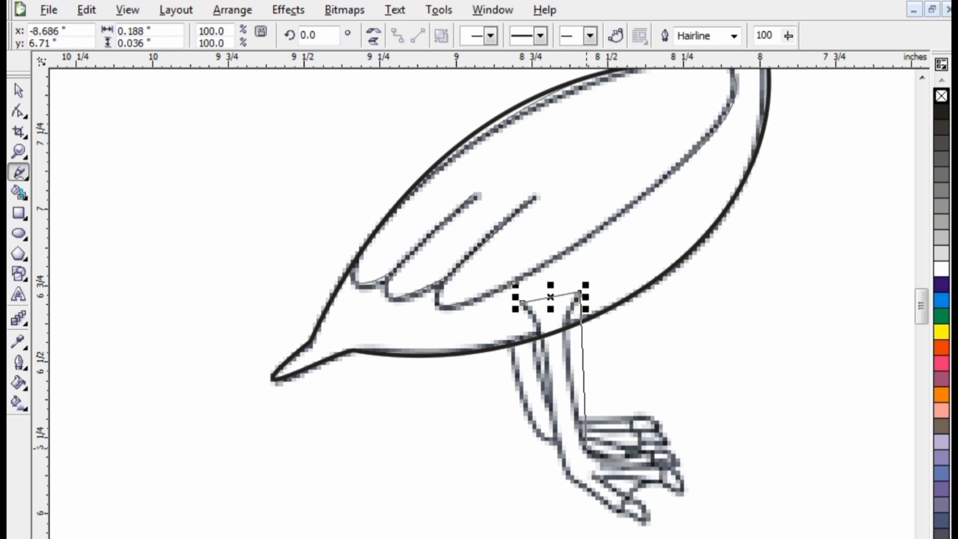
pyautogui.click(580, 437)
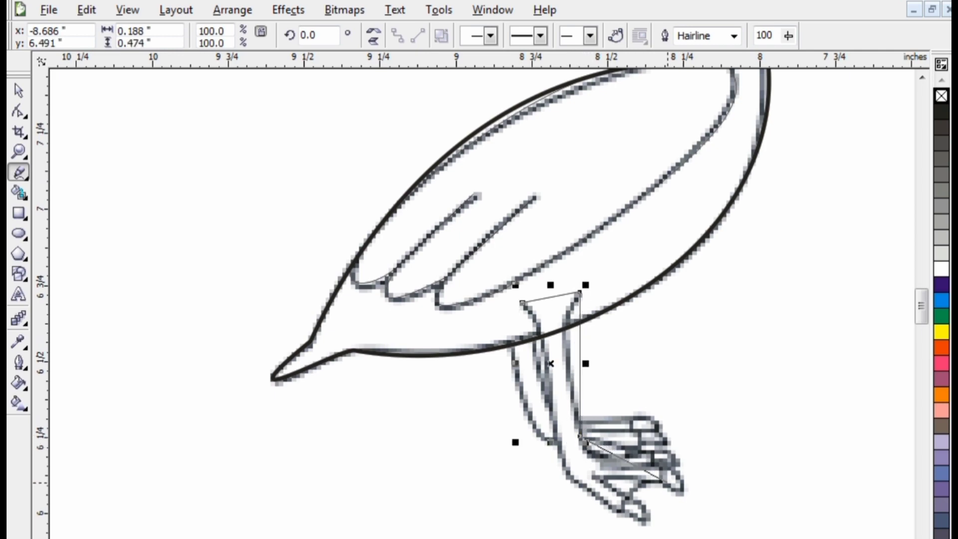
pyautogui.click(675, 486)
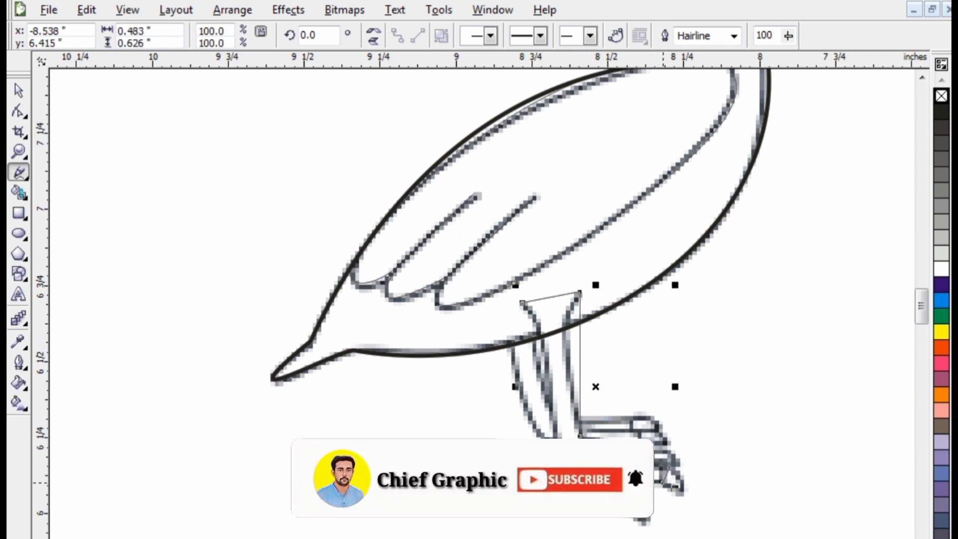
pyautogui.click(668, 503)
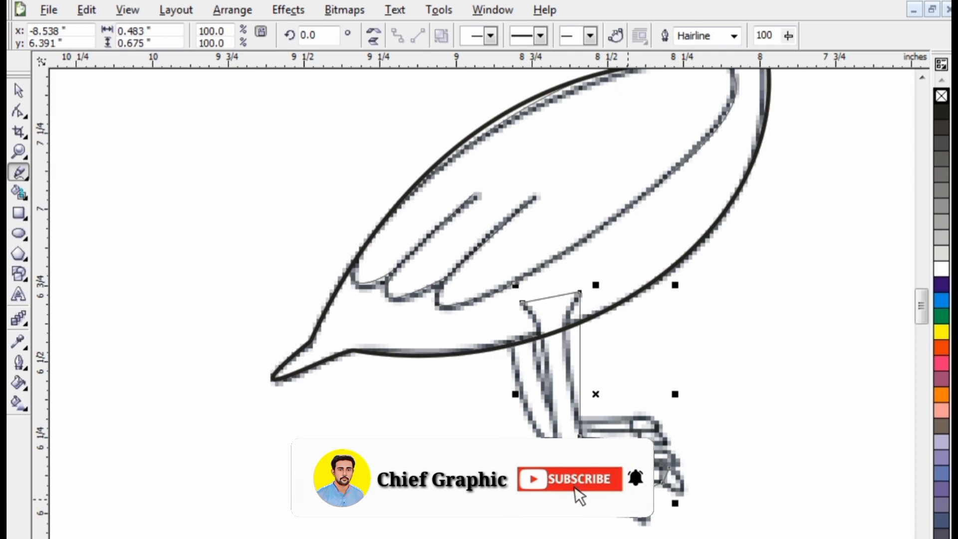
pyautogui.click(663, 514)
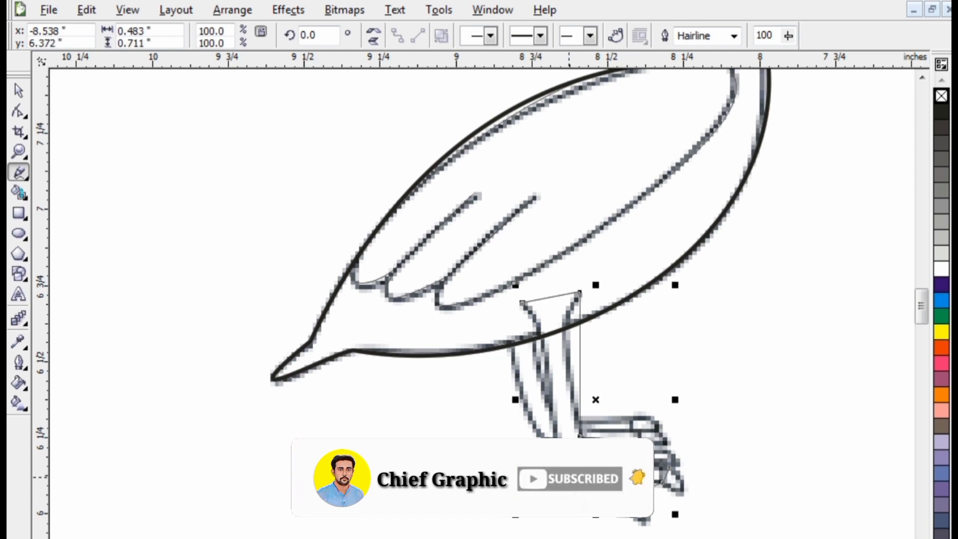
pyautogui.click(560, 447)
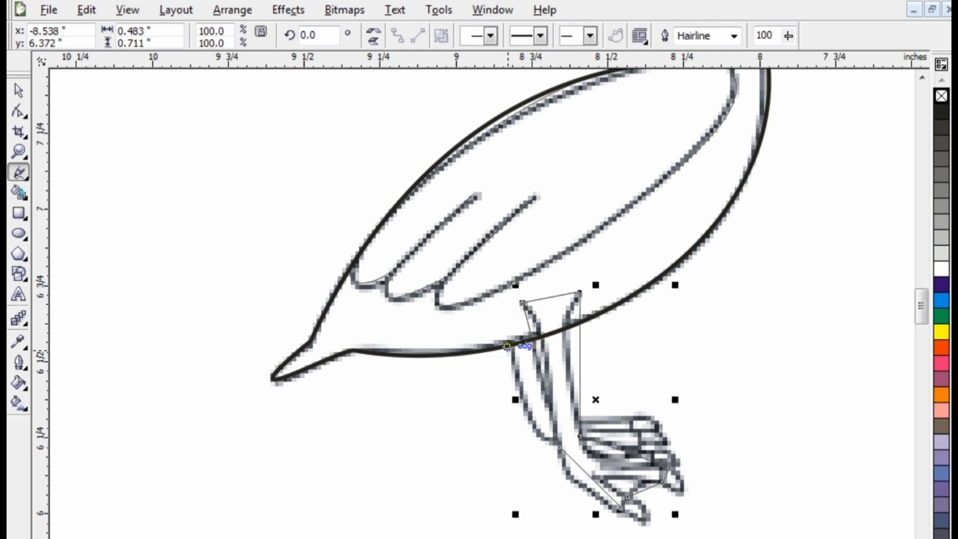
# Trace the visible part of the rear leg as a closed straight-line outline between the belly edge and the front leg
pyautogui.click(508, 345)
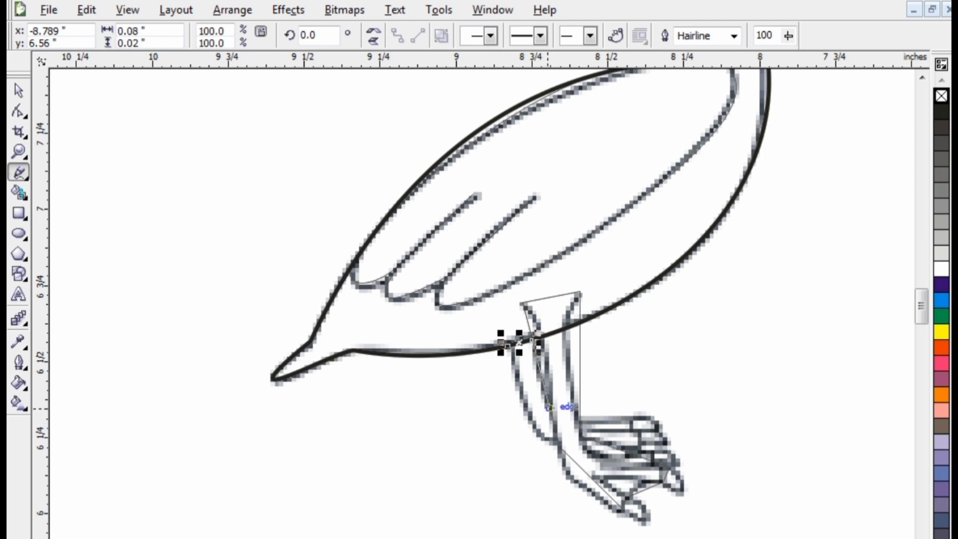
pyautogui.click(555, 416)
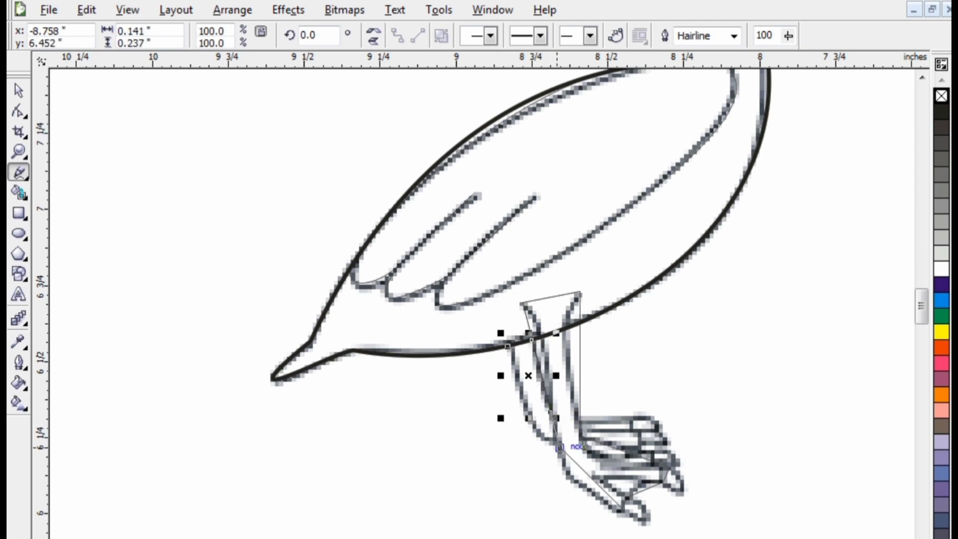
pyautogui.click(560, 441)
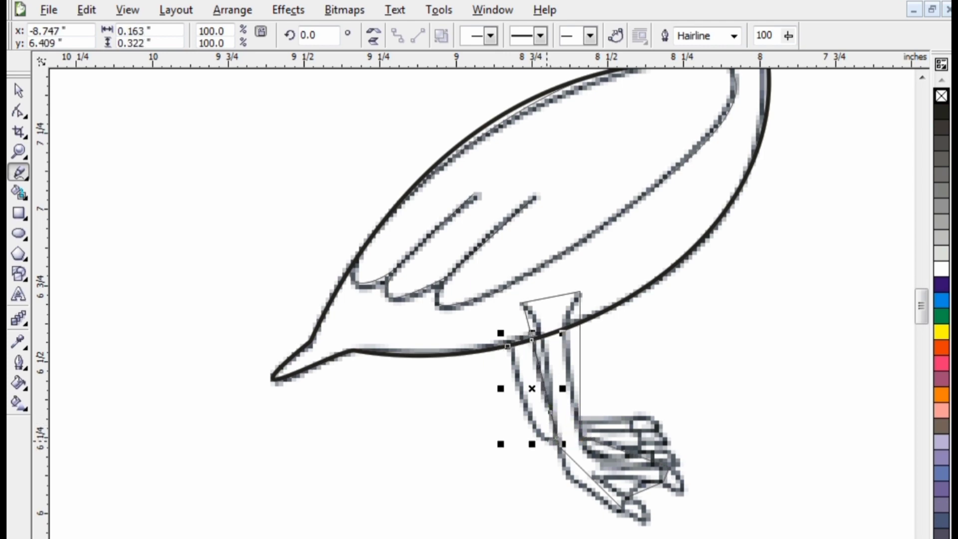
pyautogui.click(507, 345)
pyautogui.press('space')
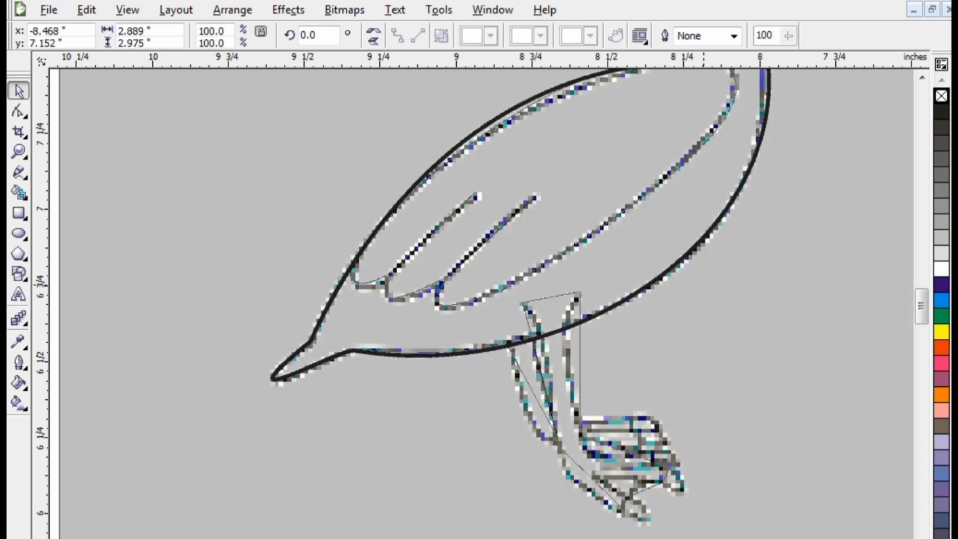
# Select both leg outlines and set their outline width to 0.5 pt
pyautogui.moveTo(609, 163); pyautogui.dragTo(504, 227)
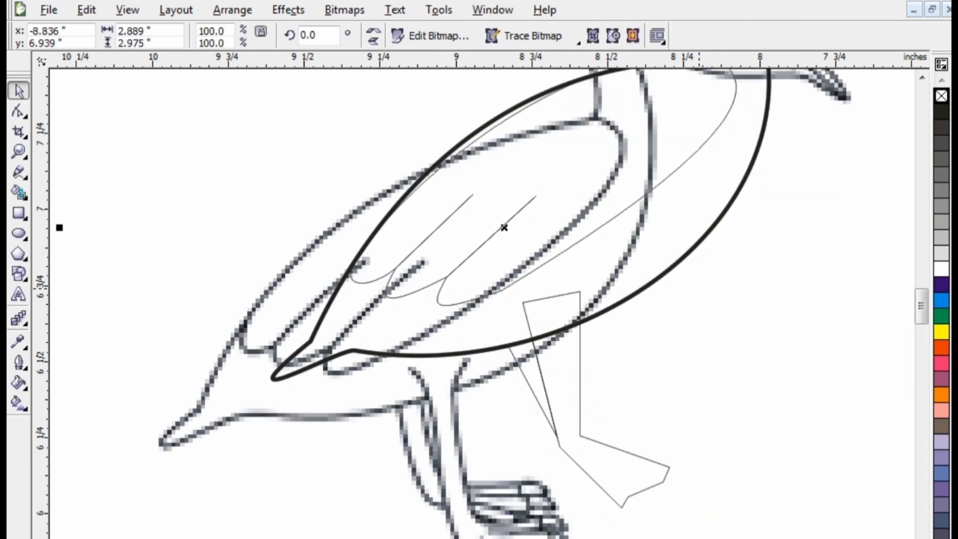
pyautogui.hotkey('ctrl', 'z')
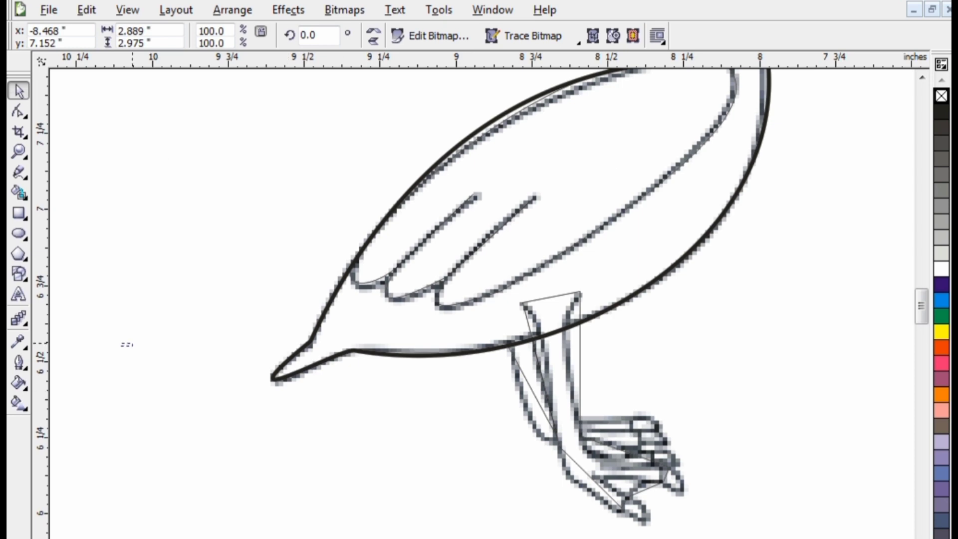
pyautogui.moveTo(126, 344); pyautogui.dragTo(584, 249)
pyautogui.moveTo(165, 235)
pyautogui.mouseDown()
pyautogui.moveTo(680, 406)
pyautogui.moveTo(686, 521)
pyautogui.mouseUp()
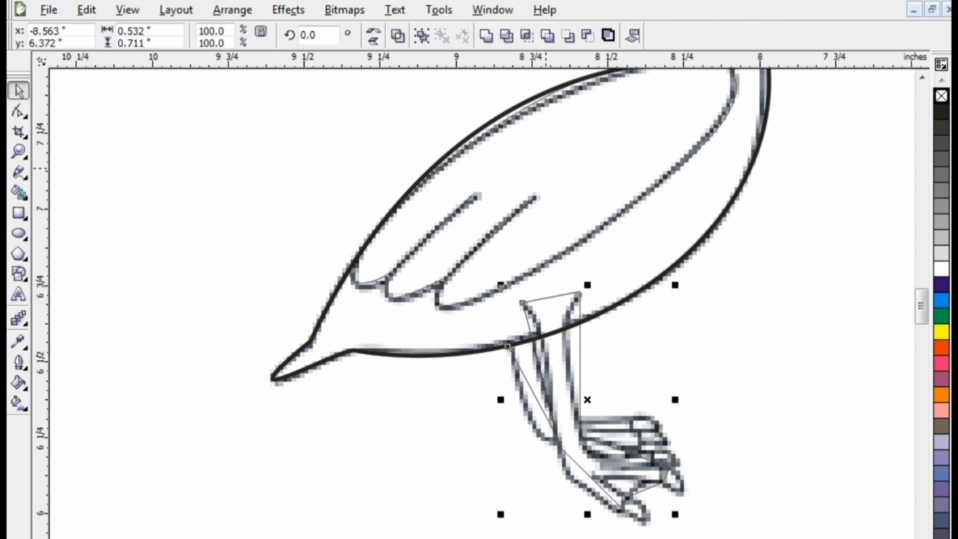
pyautogui.press('F12')
pyautogui.click(375, 224)
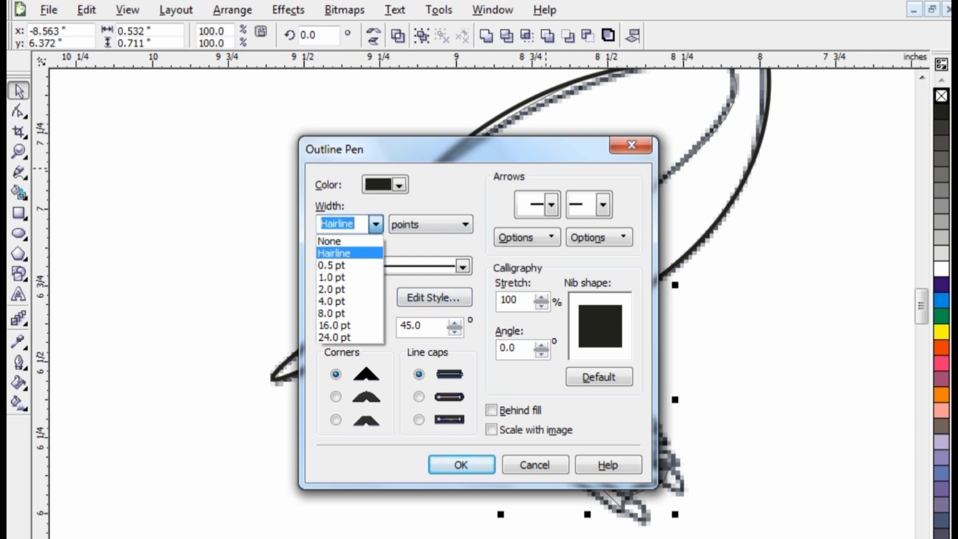
pyautogui.click(331, 265)
pyautogui.click(461, 465)
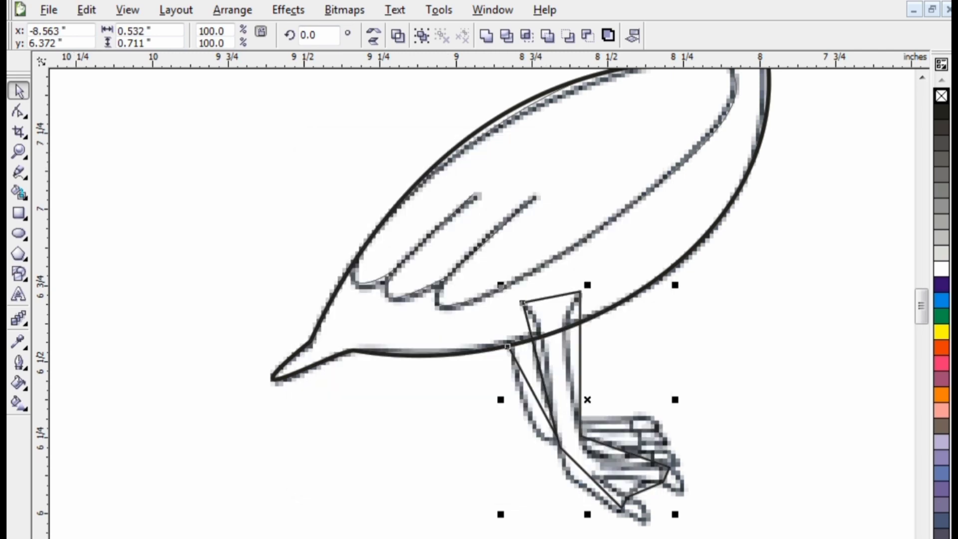
# Try converting the front leg's forward edge to a curve and bending it, and undo the bends
pyautogui.press('F10')
pyautogui.scroll(2, 771, 513)
pyautogui.click(387, 227)
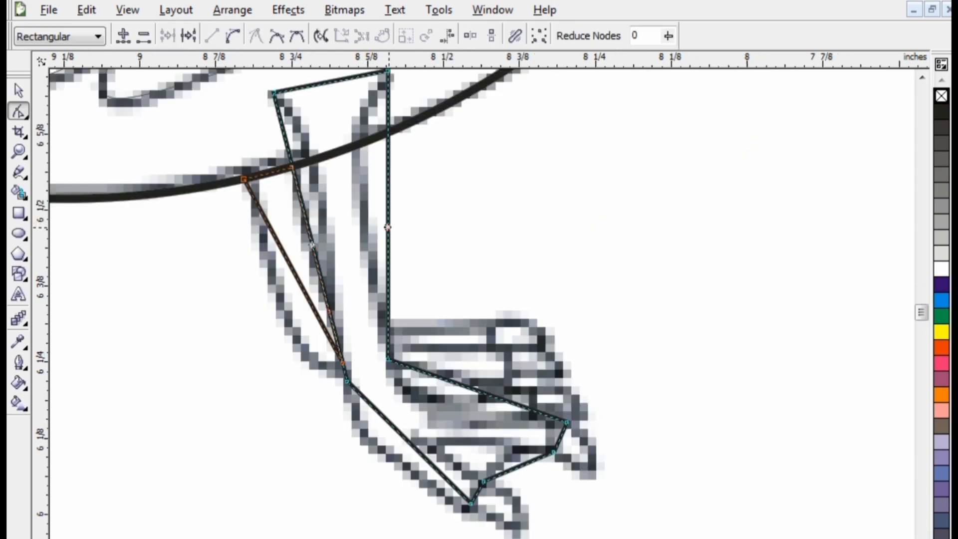
pyautogui.click(233, 35)
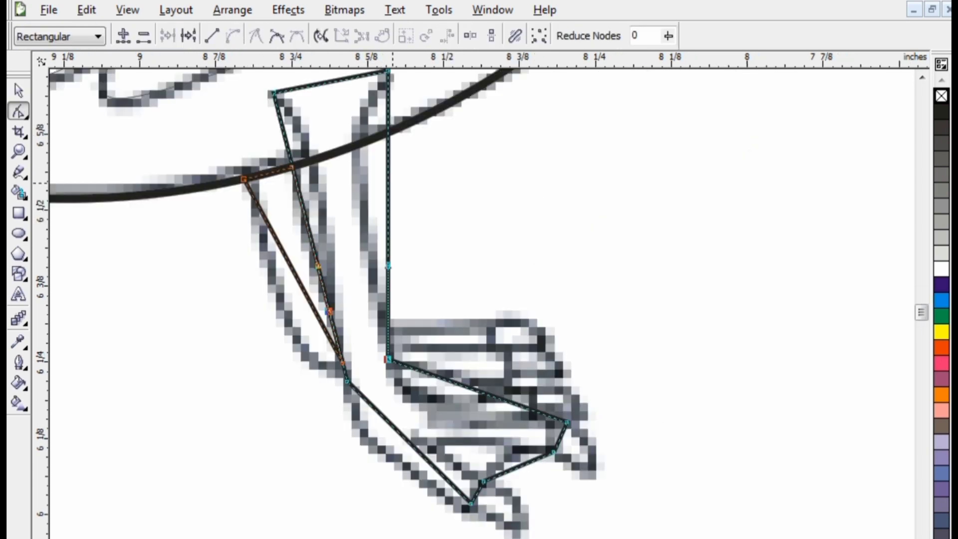
pyautogui.moveTo(387, 227); pyautogui.dragTo(367, 227)
pyautogui.moveTo(334, 144)
pyautogui.mouseDown()
pyautogui.moveTo(285, 145)
pyautogui.moveTo(329, 135)
pyautogui.mouseUp()
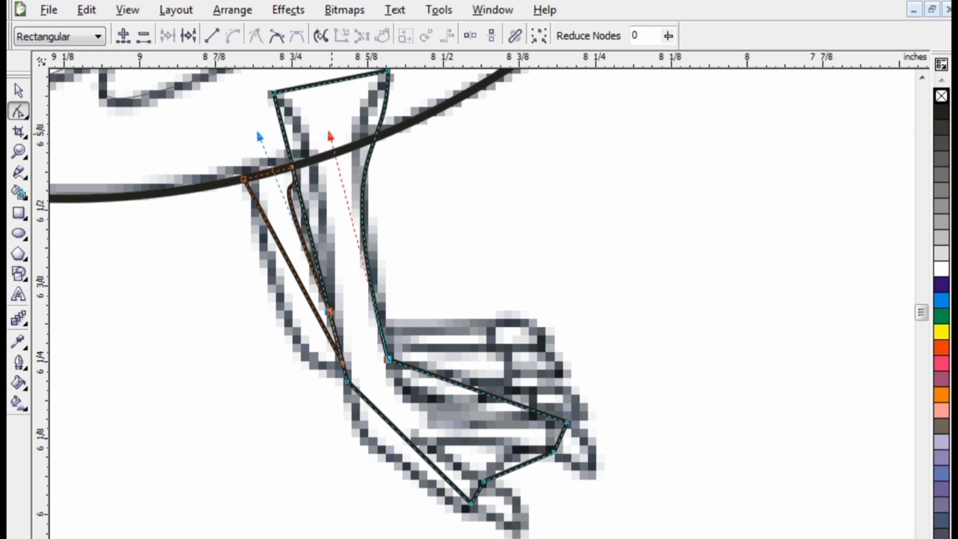
pyautogui.hotkey('ctrl', 'z')
pyautogui.hotkey('ctrl', 'z')
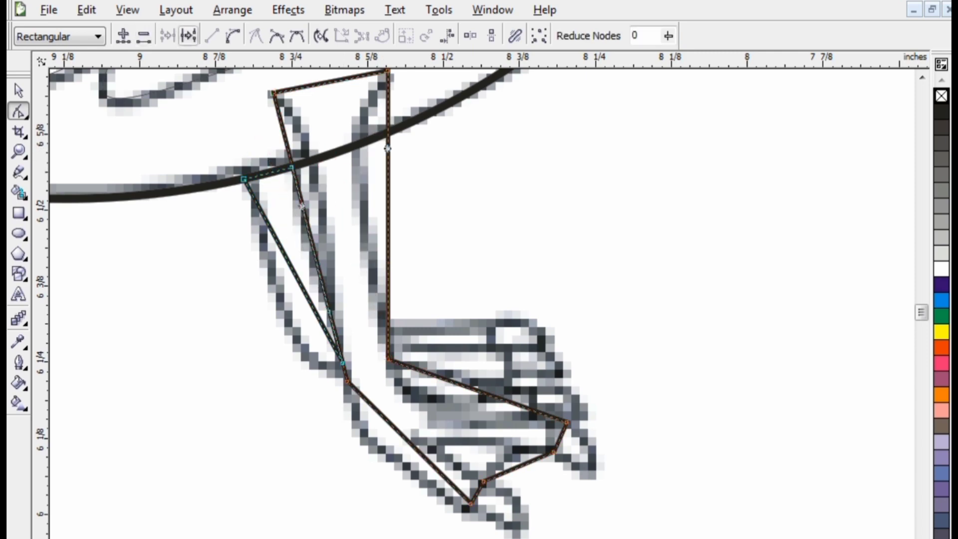
# Convert the front leg's forward edge and the foot's upper edge to curves and bend them to follow the sketch
pyautogui.click(329, 311)
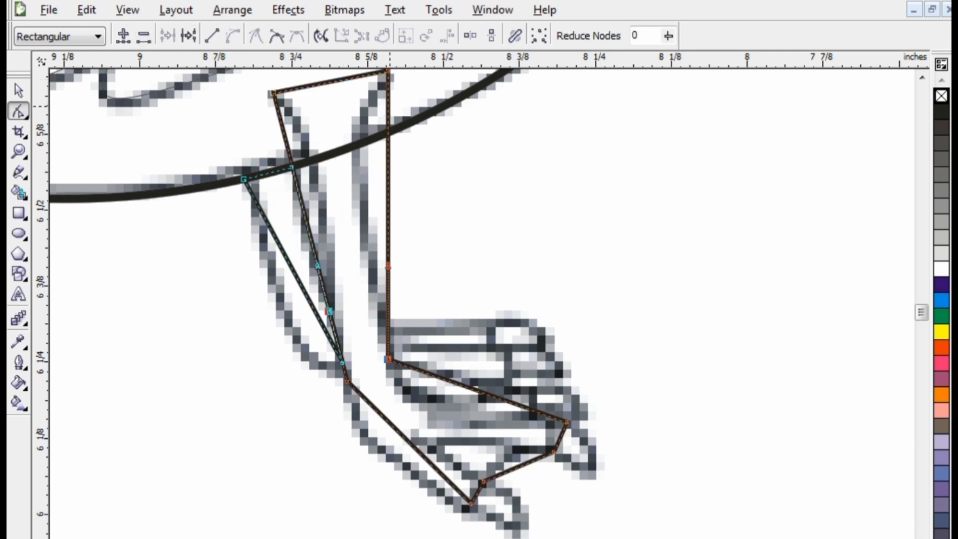
pyautogui.scroll(1, 327, 303)
pyautogui.moveTo(388, 167); pyautogui.dragTo(326, 170)
pyautogui.click(387, 375)
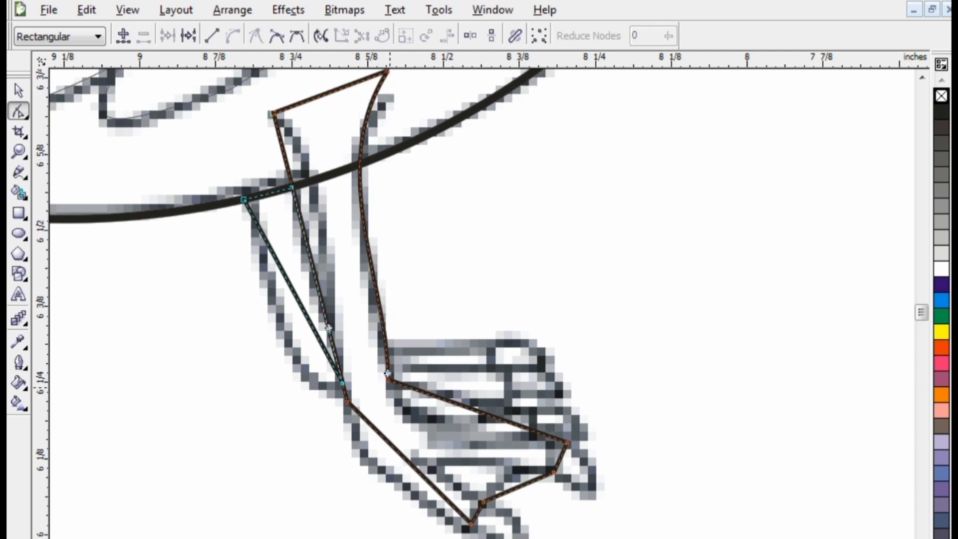
pyautogui.moveTo(387, 375); pyautogui.dragTo(377, 300)
pyautogui.click(339, 369)
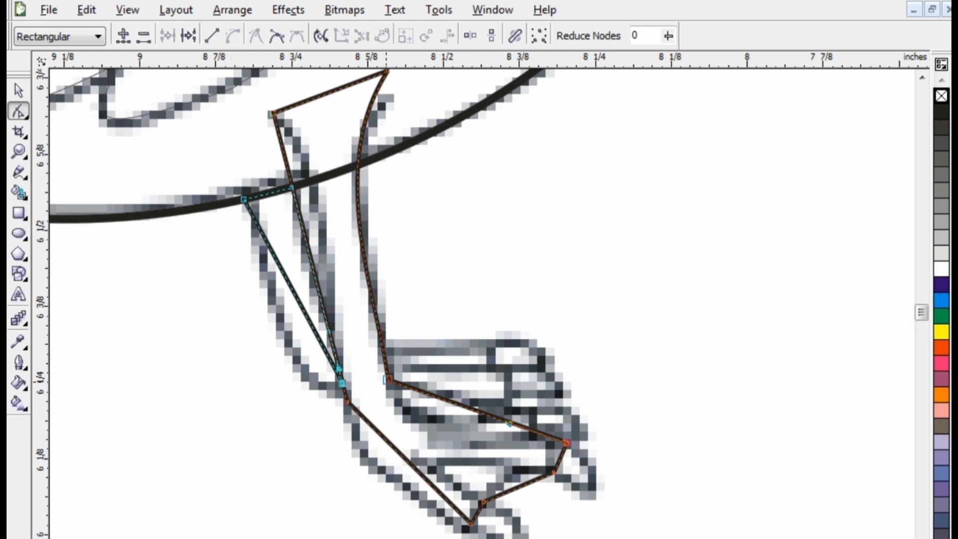
pyautogui.click(378, 301)
pyautogui.moveTo(469, 408); pyautogui.dragTo(515, 434)
# Bend the short end segment of the front foot's upper toe into a rounded tip and adjust its node handles to fit the sketch
pyautogui.click(555, 470)
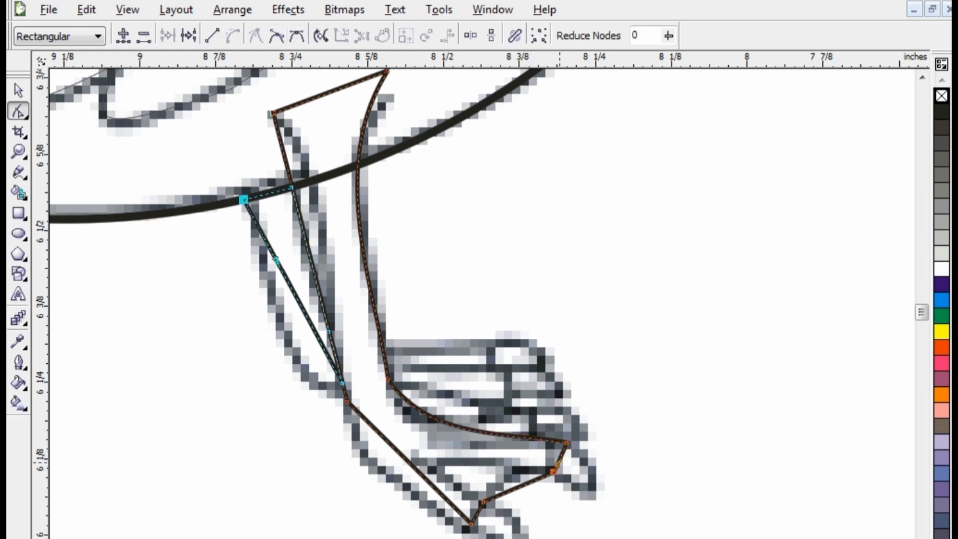
pyautogui.press('Escape')
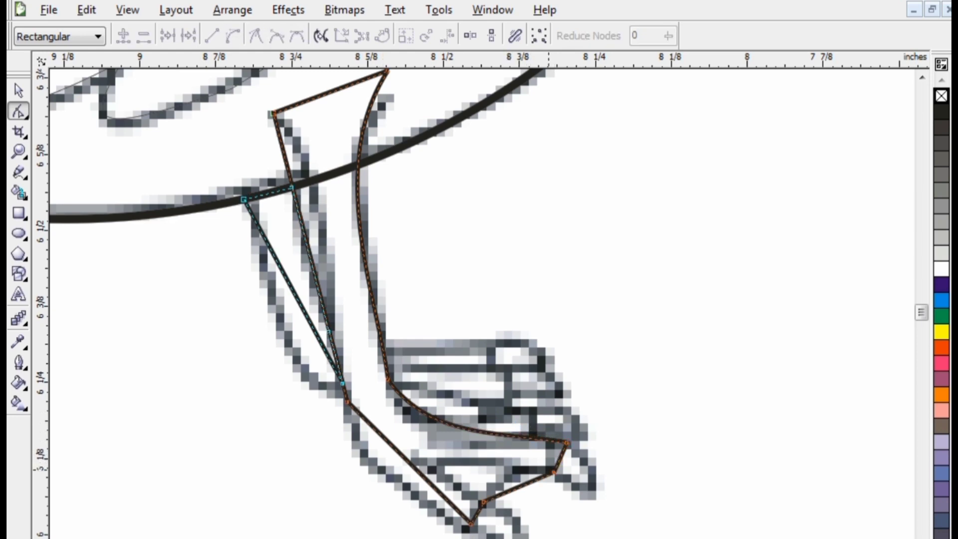
pyautogui.click(305, 313)
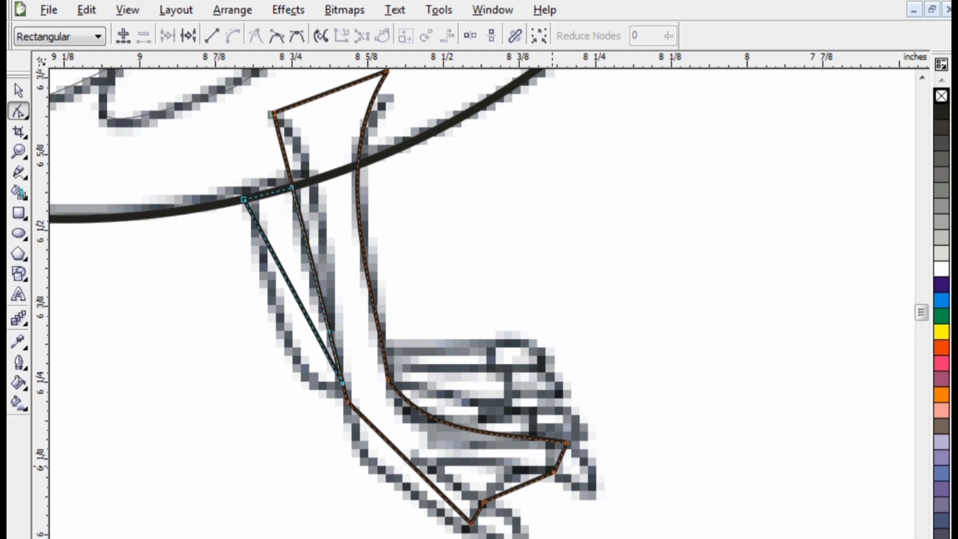
pyautogui.click(554, 471)
pyautogui.moveTo(557, 468); pyautogui.dragTo(582, 481)
pyautogui.scroll(2, 583, 482)
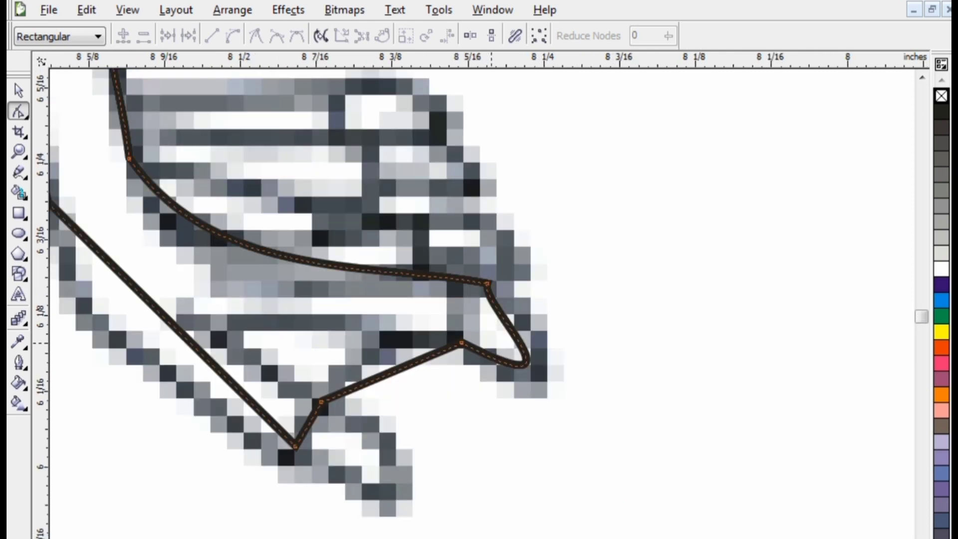
pyautogui.moveTo(527, 364); pyautogui.dragTo(599, 413)
pyautogui.scroll(3, 596, 412)
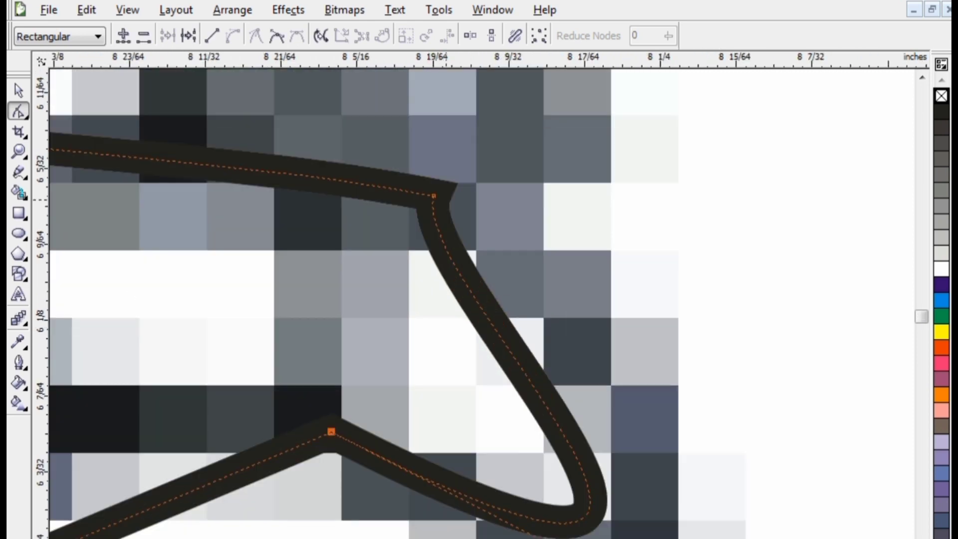
pyautogui.click(434, 195)
pyautogui.moveTo(433, 196); pyautogui.dragTo(723, 309)
pyautogui.scroll(-3, 723, 309)
pyautogui.moveTo(545, 274); pyautogui.dragTo(578, 220)
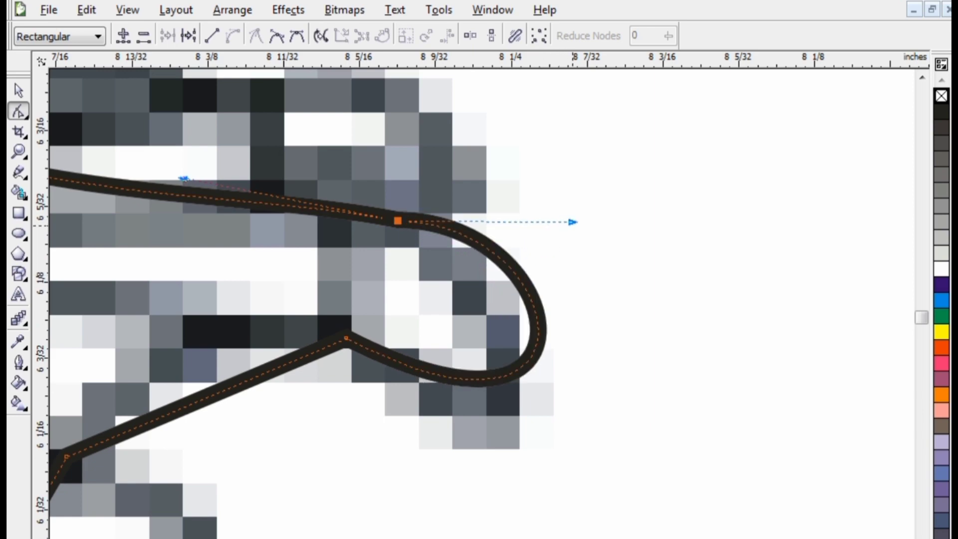
# Bend the front foot's edge between the upper and lower toes into an arch, adjusting its handle and lower node to follow the sketch
pyautogui.scroll(-1, 578, 221)
pyautogui.click(313, 388)
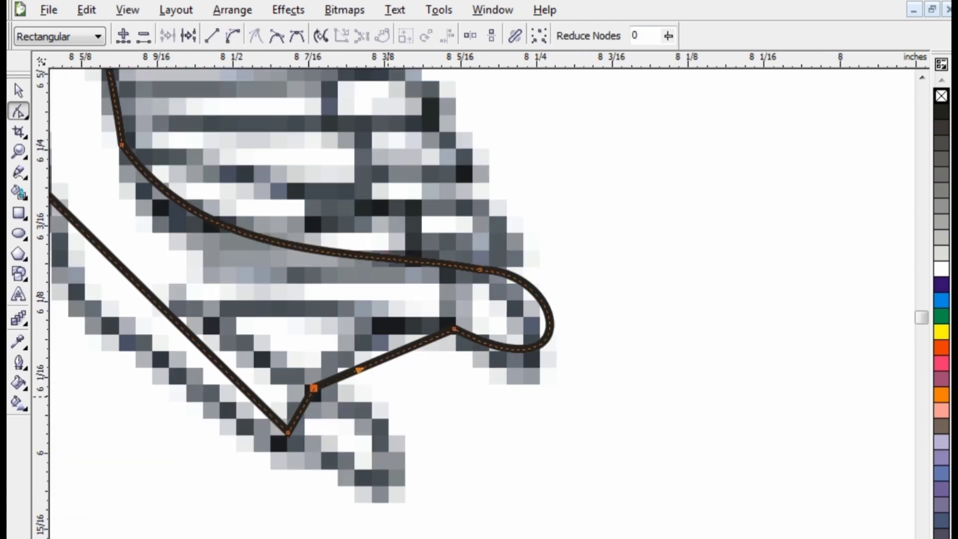
pyautogui.moveTo(318, 379); pyautogui.dragTo(308, 306)
pyautogui.scroll(2, 396, 369)
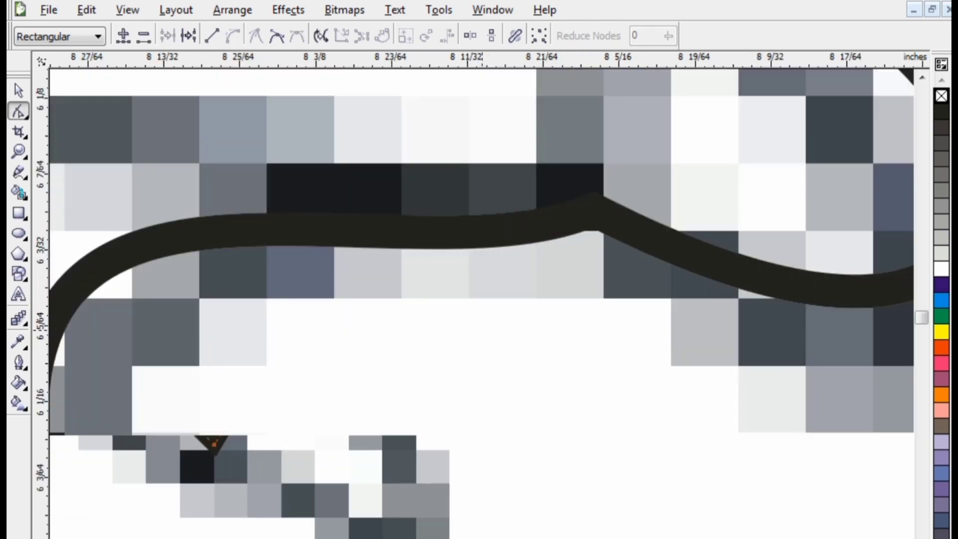
pyautogui.click(593, 209)
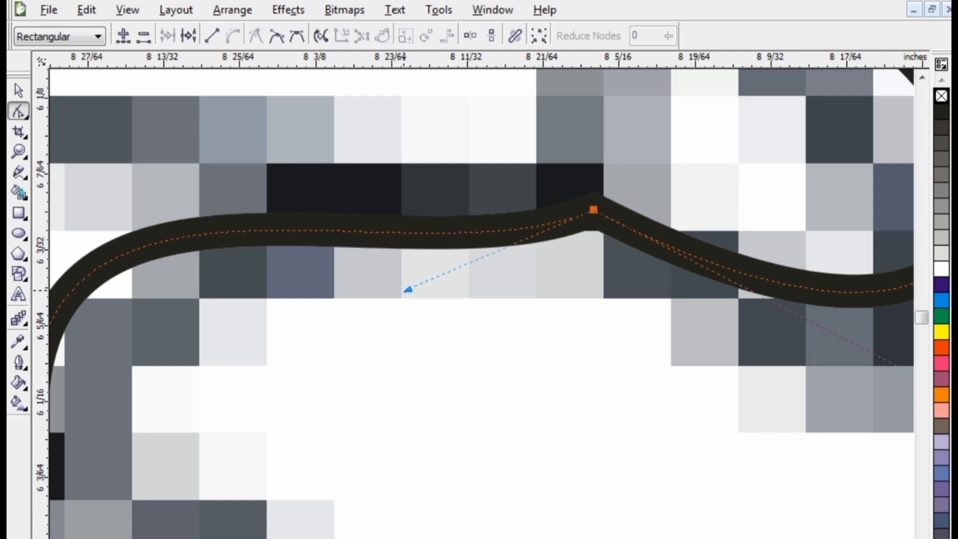
pyautogui.moveTo(408, 289); pyautogui.dragTo(499, 128)
pyautogui.scroll(-1, 678, 468)
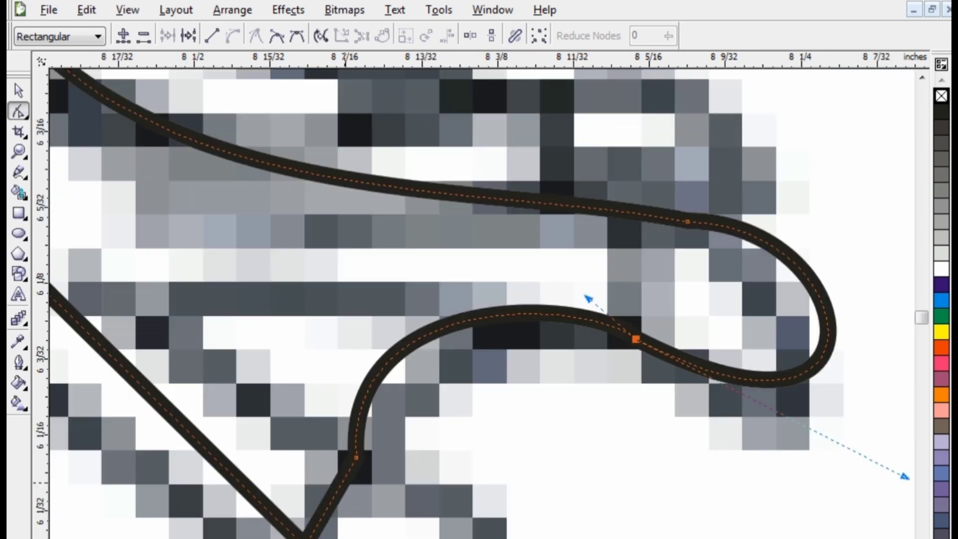
pyautogui.moveTo(356, 456); pyautogui.dragTo(353, 459)
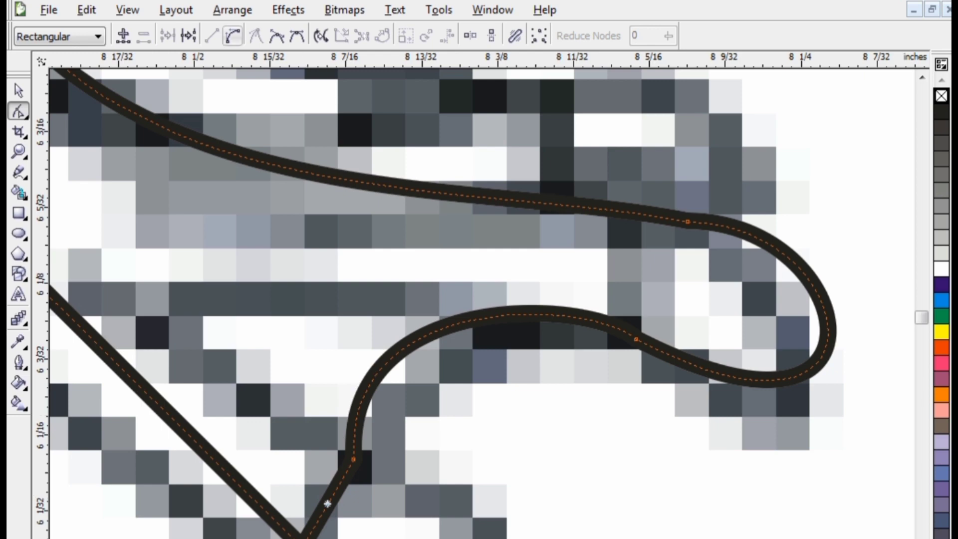
# Convert the short end segment of the front foot's lower toe to a curve and shape it into a rounded tip
pyautogui.click(318, 519)
pyautogui.moveTo(318, 519); pyautogui.dragTo(613, 492)
pyautogui.scroll(1, 613, 491)
pyautogui.moveTo(463, 244); pyautogui.dragTo(614, 322)
pyautogui.scroll(-1, 844, 385)
pyautogui.click(374, 340)
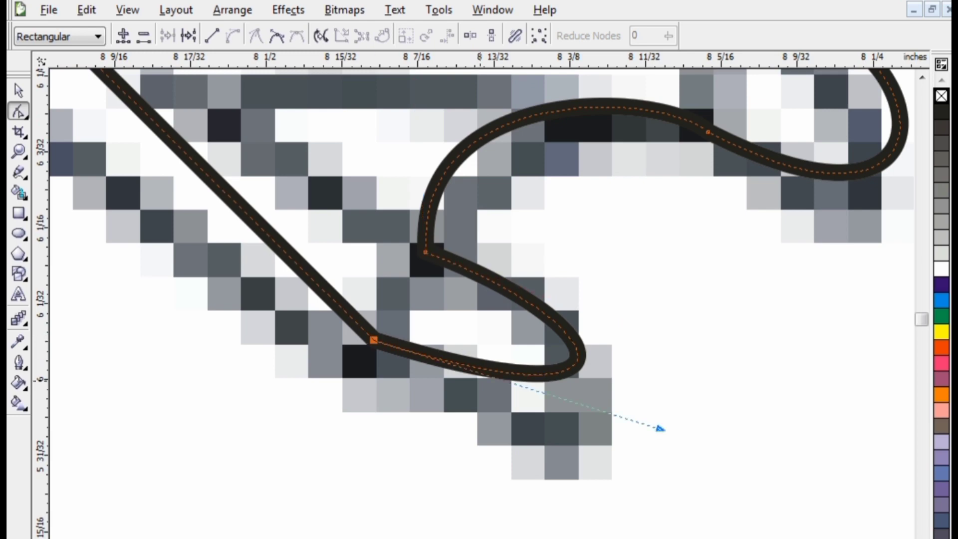
pyautogui.moveTo(661, 428); pyautogui.dragTo(610, 513)
# Adjust the node handles at both ends of the arch between the front foot's toes to round it out
pyautogui.click(425, 252)
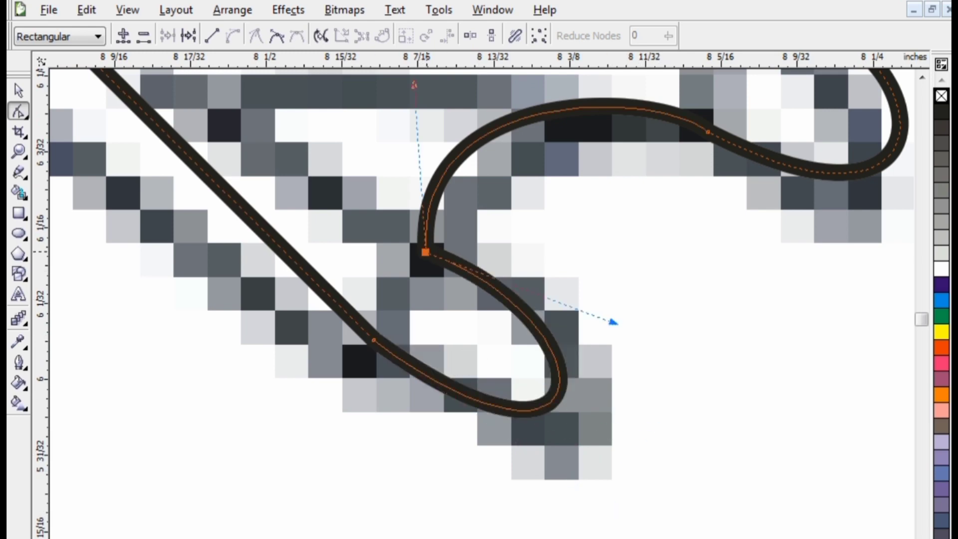
pyautogui.moveTo(414, 85); pyautogui.dragTo(319, 139)
pyautogui.click(708, 132)
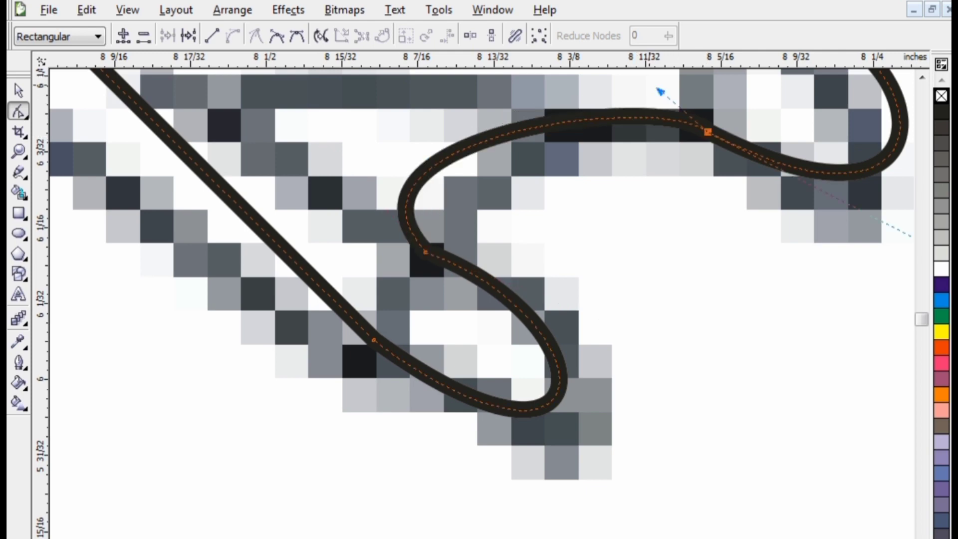
pyautogui.scroll(3, 664, 150)
pyautogui.moveTo(657, 202); pyautogui.dragTo(534, 148)
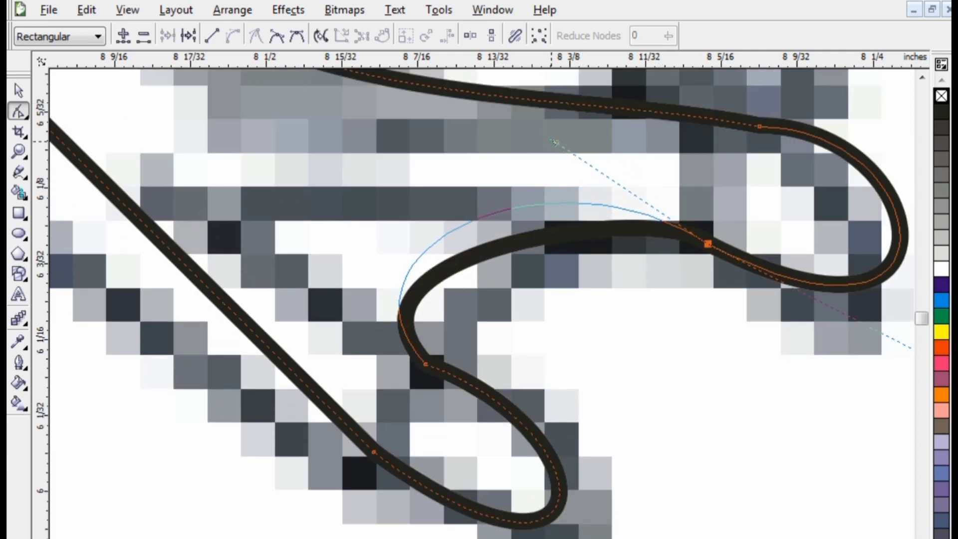
pyautogui.scroll(-2, 534, 149)
pyautogui.click(378, 352)
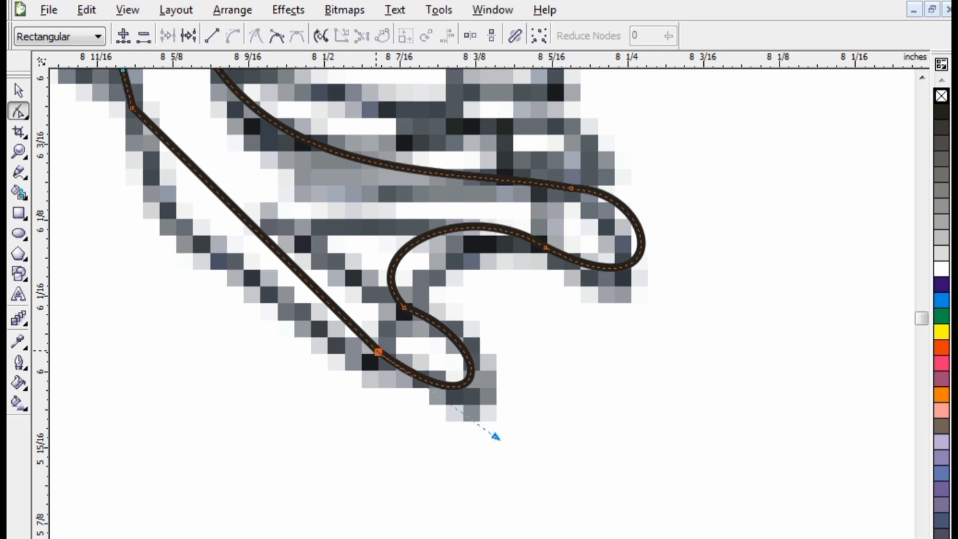
pyautogui.click(404, 307)
pyautogui.scroll(-1, 606, 389)
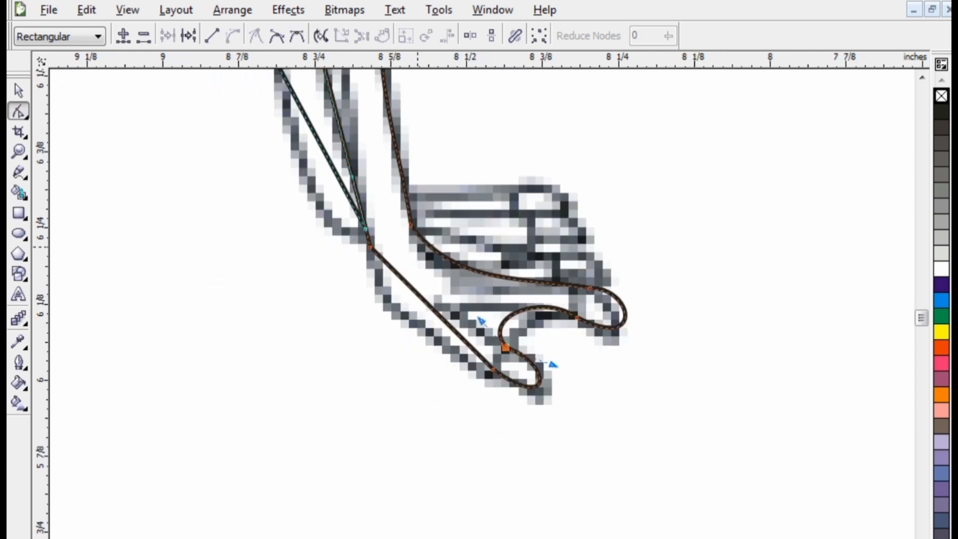
# Bend the back leg's outer edge into a curve and adjust its lower node handle to follow the sketch
pyautogui.scroll(-1, 609, 467)
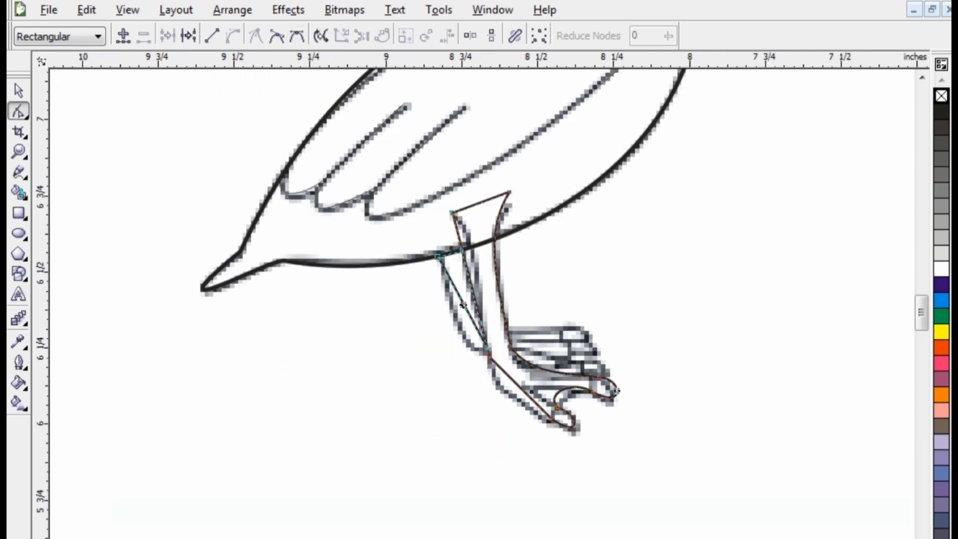
pyautogui.scroll(1, 463, 304)
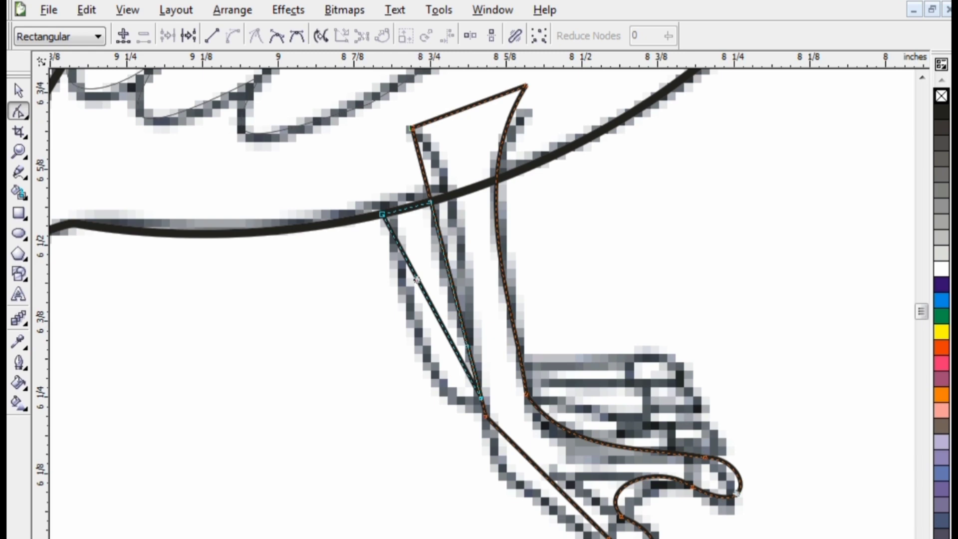
pyautogui.scroll(1, 322, 219)
pyautogui.click(383, 215)
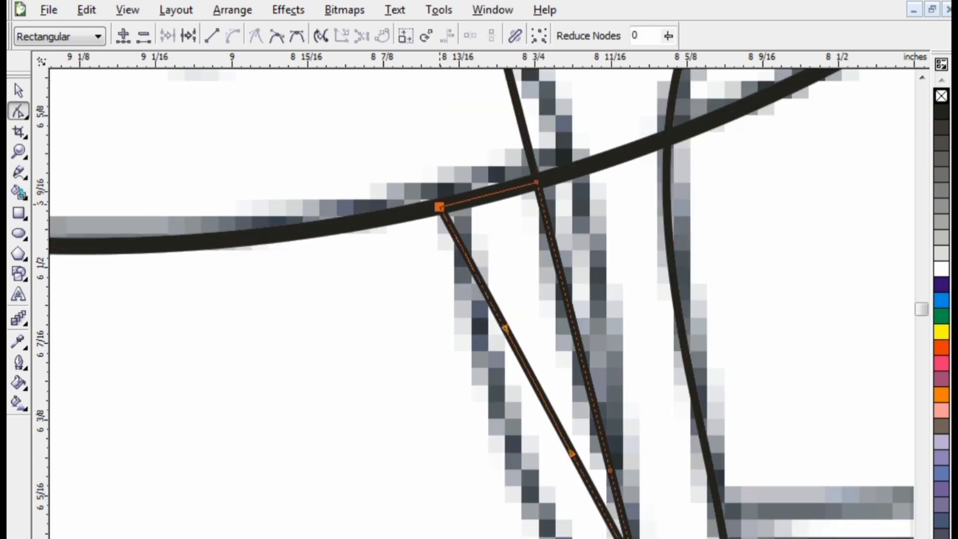
pyautogui.moveTo(505, 330); pyautogui.dragTo(472, 381)
pyautogui.scroll(-1, 367, 285)
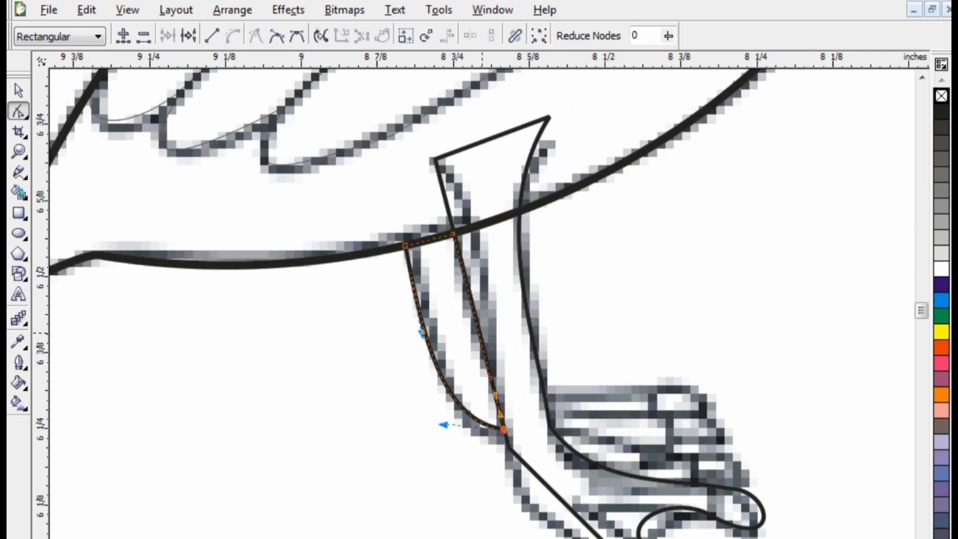
pyautogui.moveTo(443, 424); pyautogui.dragTo(448, 453)
# Fill the back leg shape with orange and the front leg shape with orange-red
pyautogui.press('space')
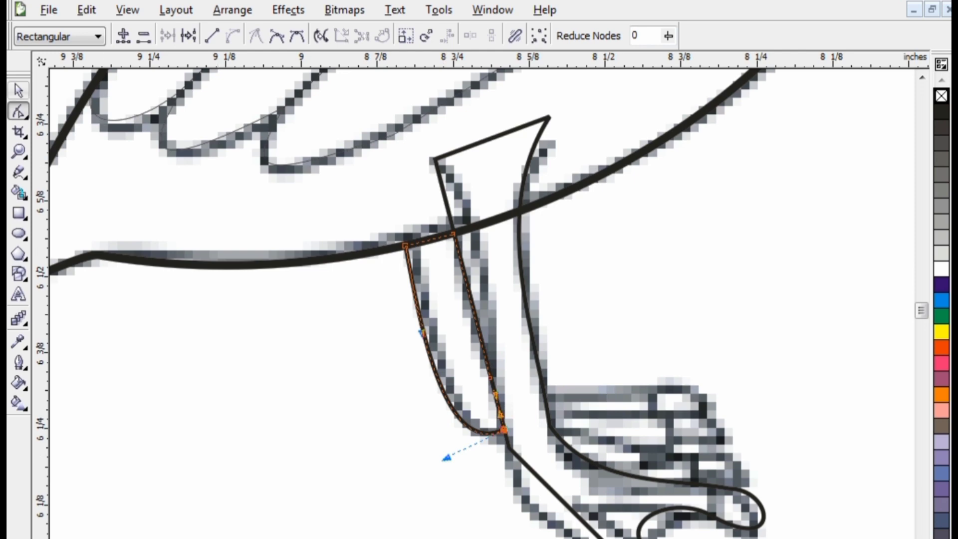
pyautogui.click(941, 347)
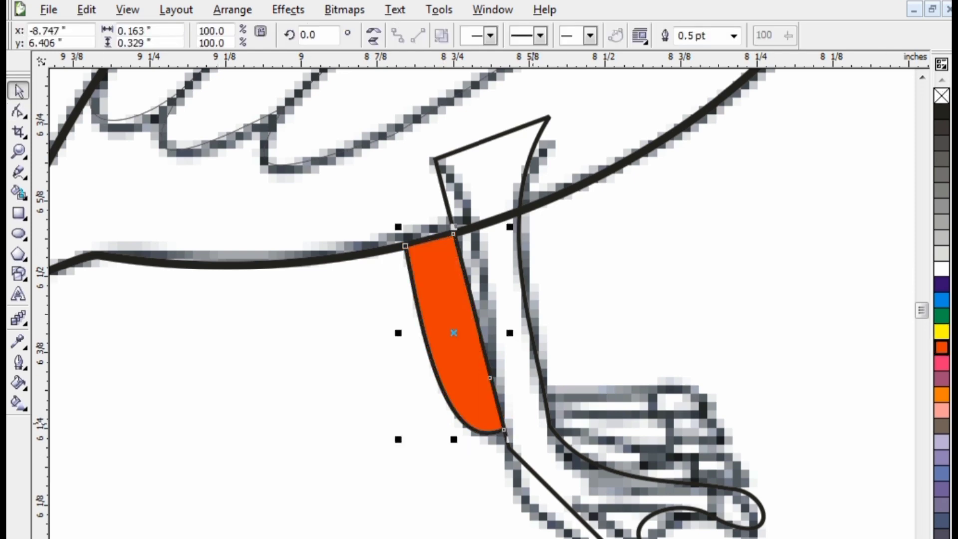
pyautogui.click(942, 410)
pyautogui.click(942, 394)
pyautogui.press('Tab')
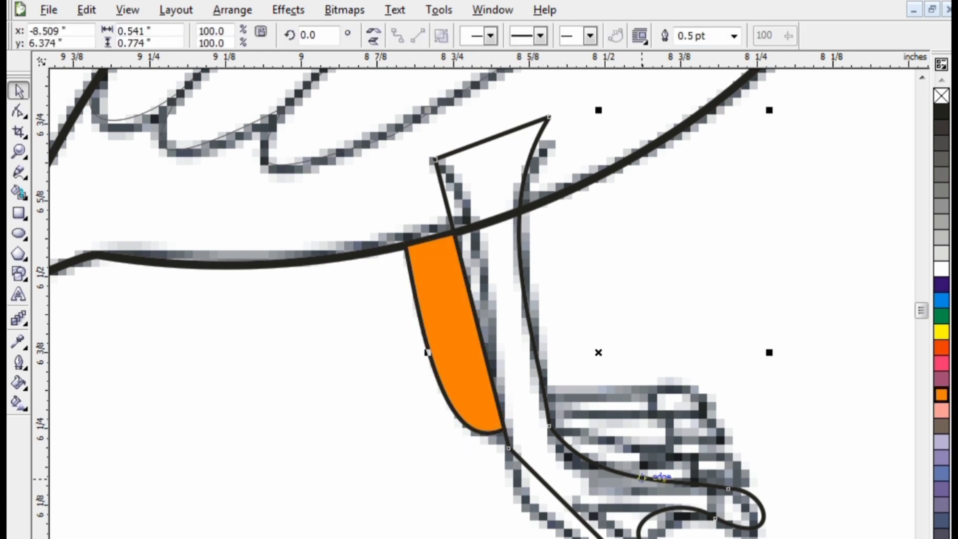
pyautogui.click(942, 379)
pyautogui.click(942, 347)
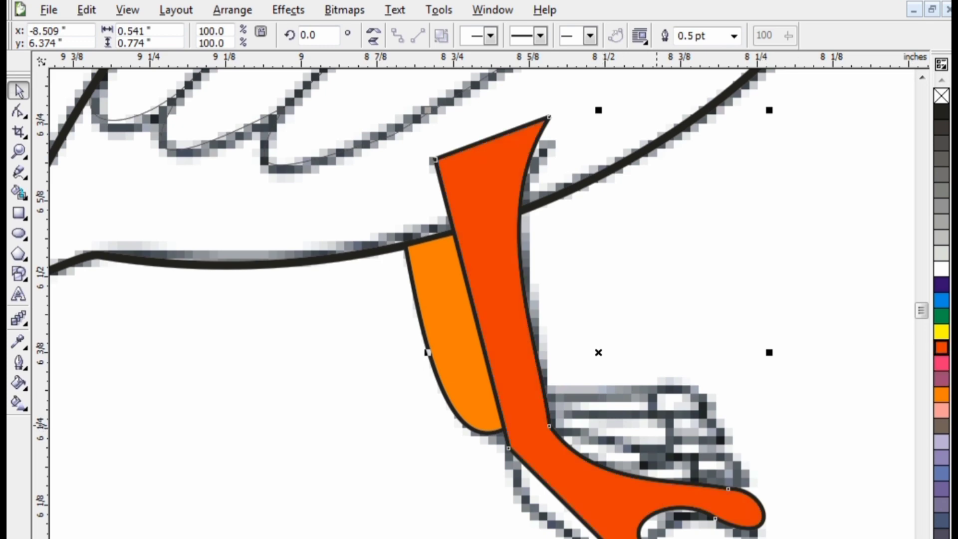
pyautogui.press('F10')
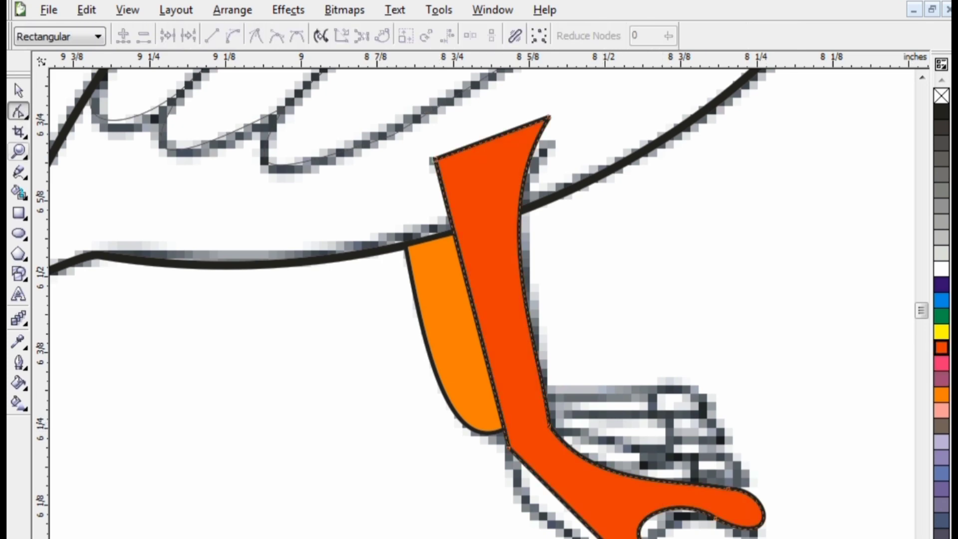
pyautogui.press('F5')
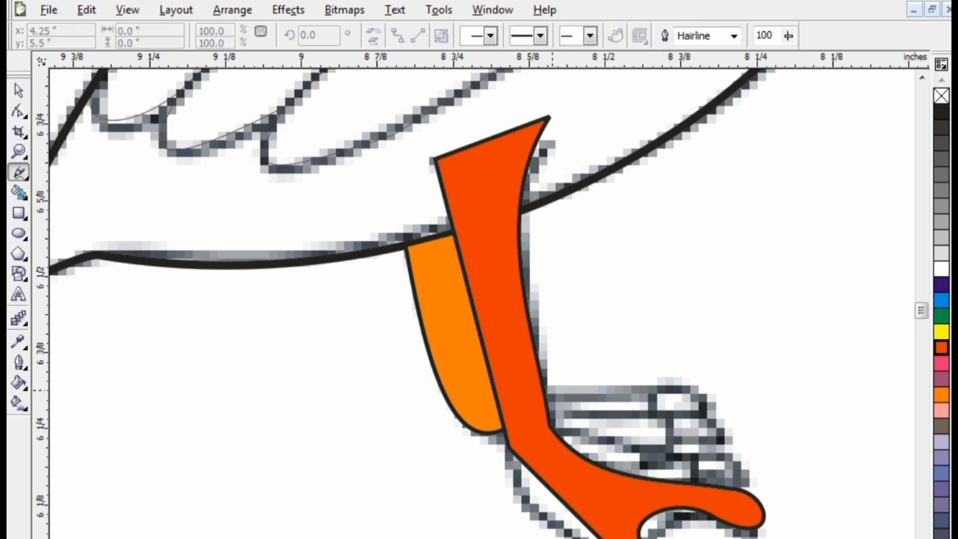
pyautogui.click(545, 389)
pyautogui.click(697, 384)
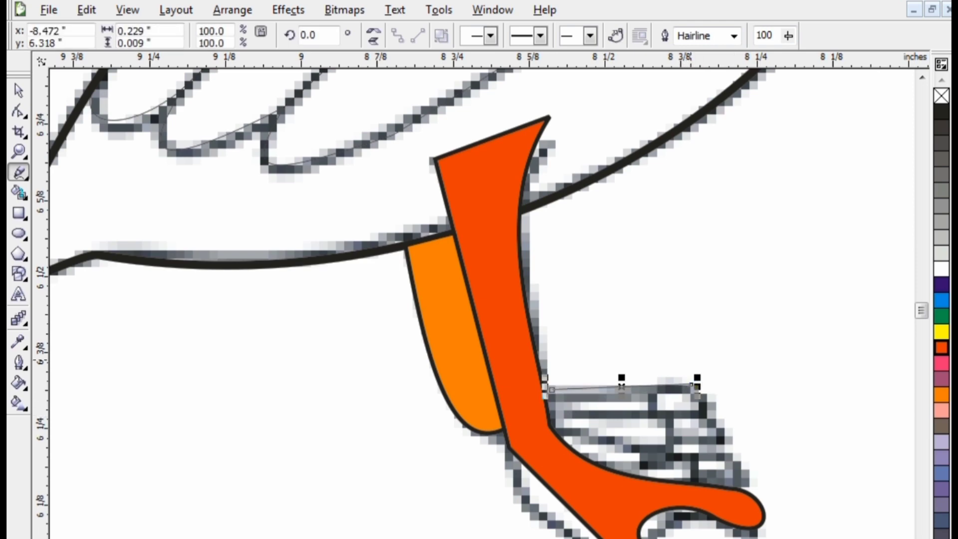
pyautogui.press('Delete')
pyautogui.click(541, 386)
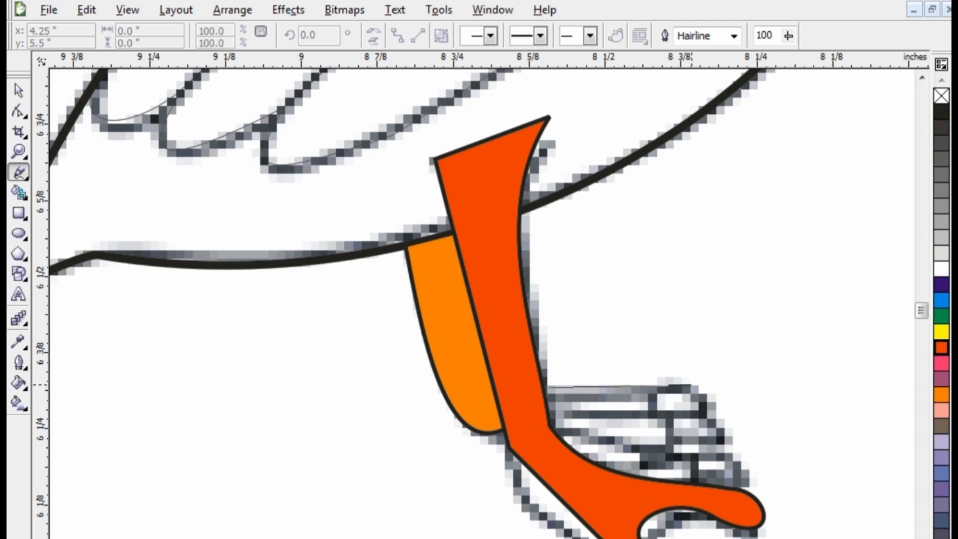
pyautogui.click(697, 385)
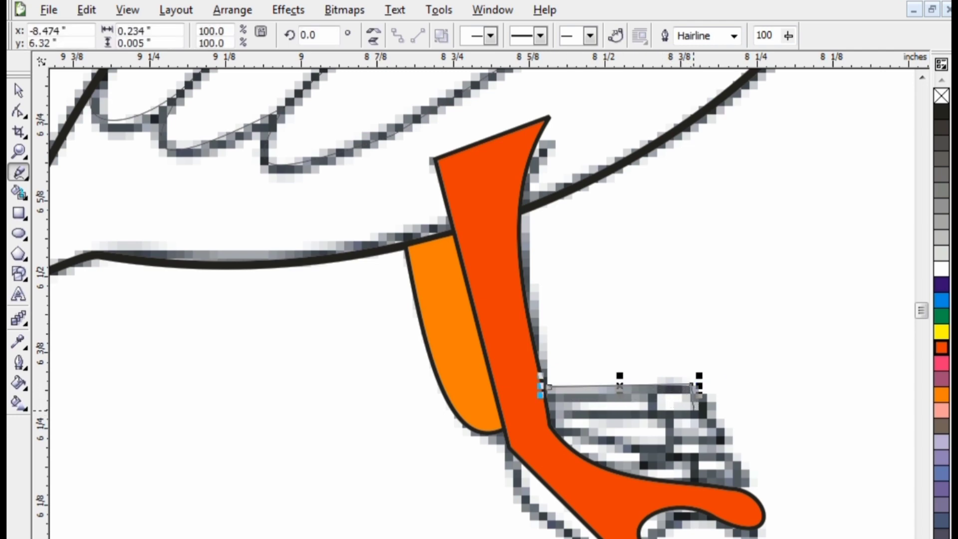
pyautogui.click(691, 411)
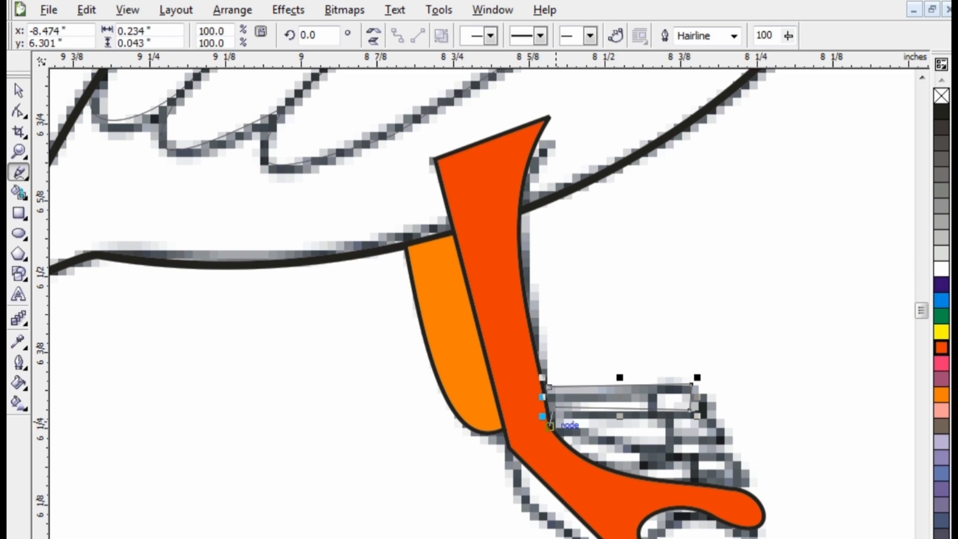
pyautogui.hscroll(-3, 427, 284)
pyautogui.press('Escape')
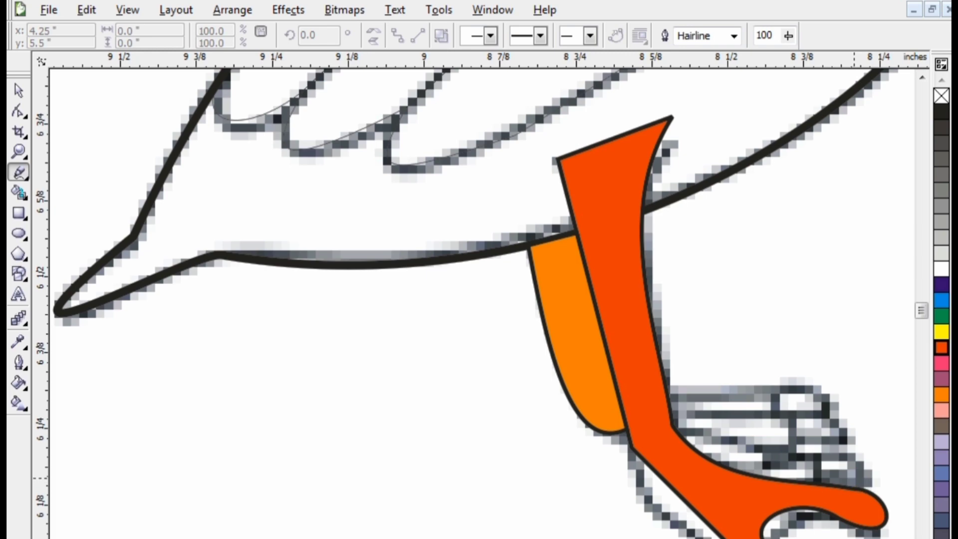
# Draw a closed straight-line outline of the rear foot with its toe divisions, about 0.298 by 0.173 inches, and leave it unfilled
pyautogui.click(851, 488)
pyautogui.doubleClick(681, 428)
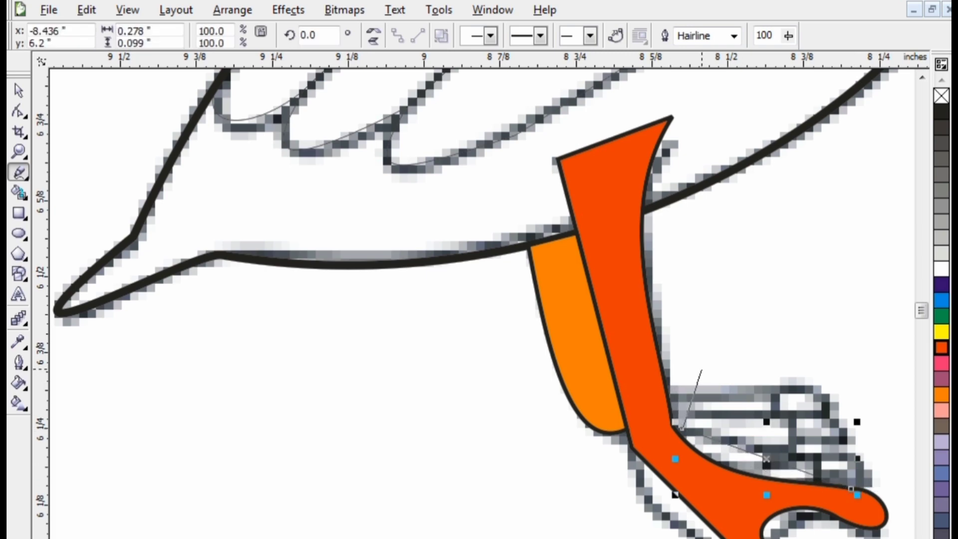
pyautogui.click(664, 377)
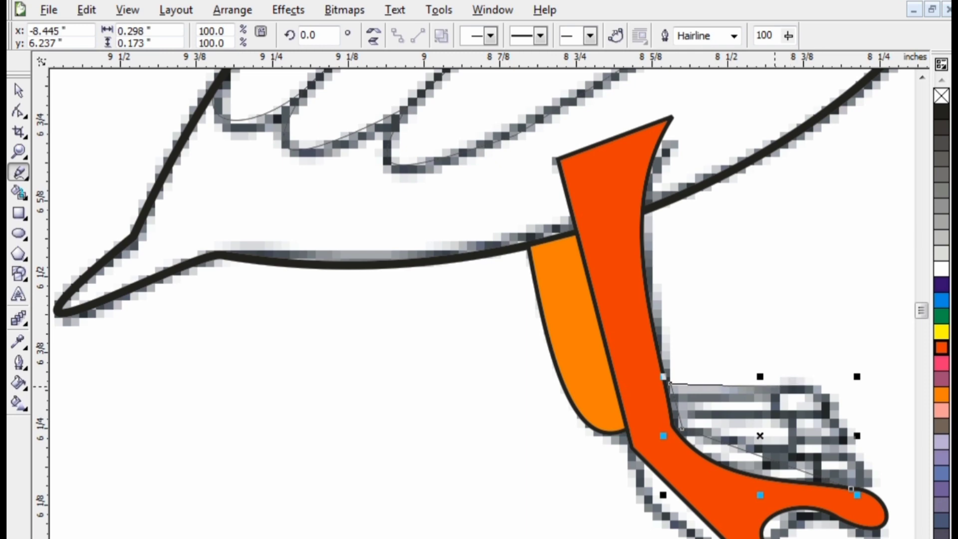
pyautogui.click(777, 413)
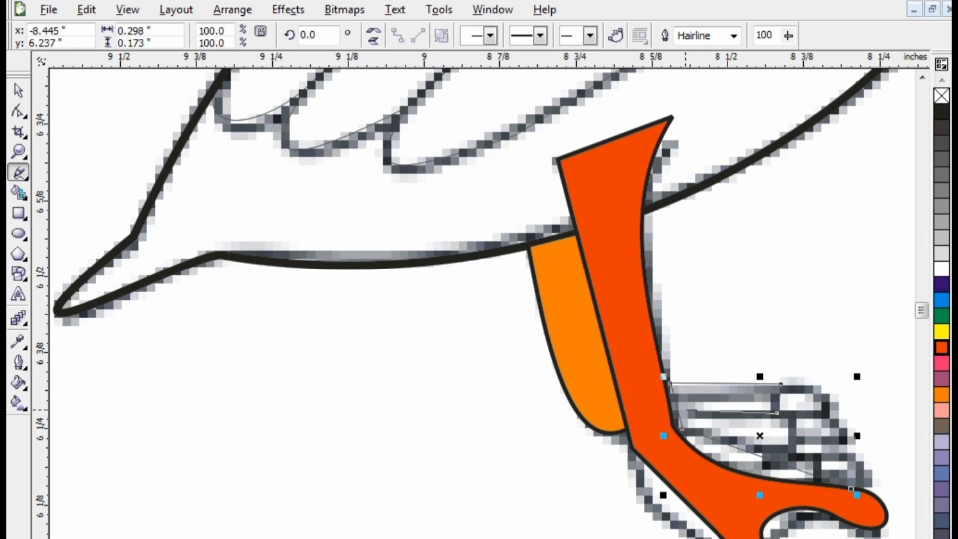
pyautogui.click(684, 409)
pyautogui.click(774, 412)
pyautogui.click(776, 440)
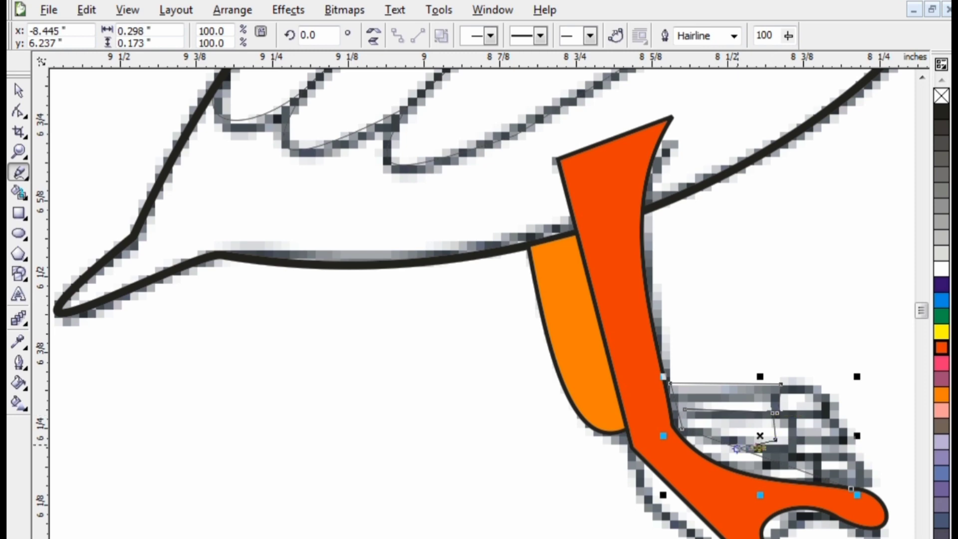
pyautogui.click(717, 436)
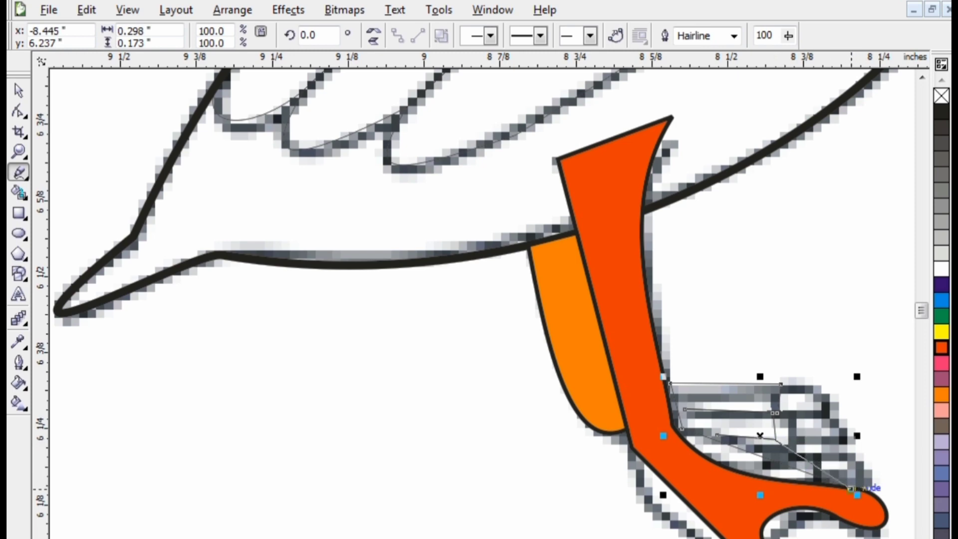
pyautogui.click(851, 489)
pyautogui.click(941, 410)
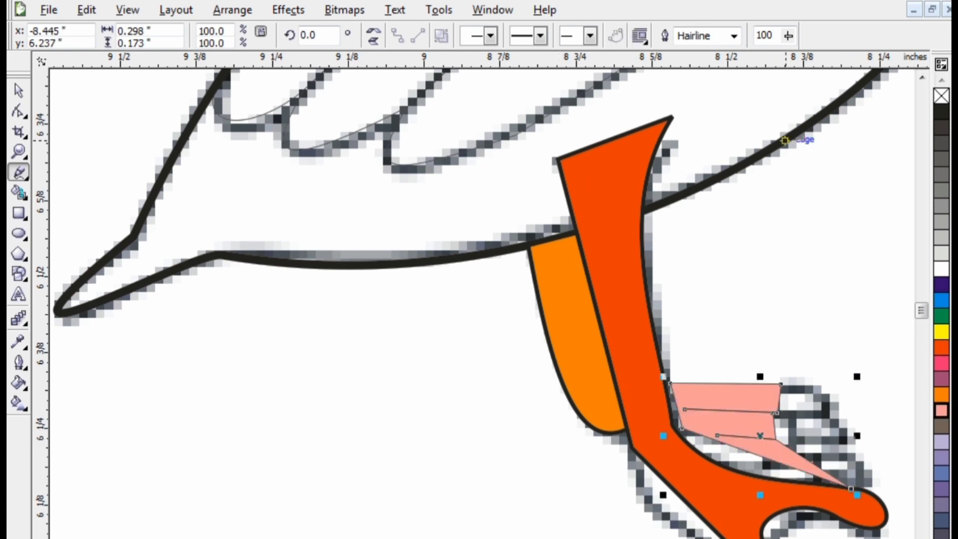
pyautogui.click(942, 95)
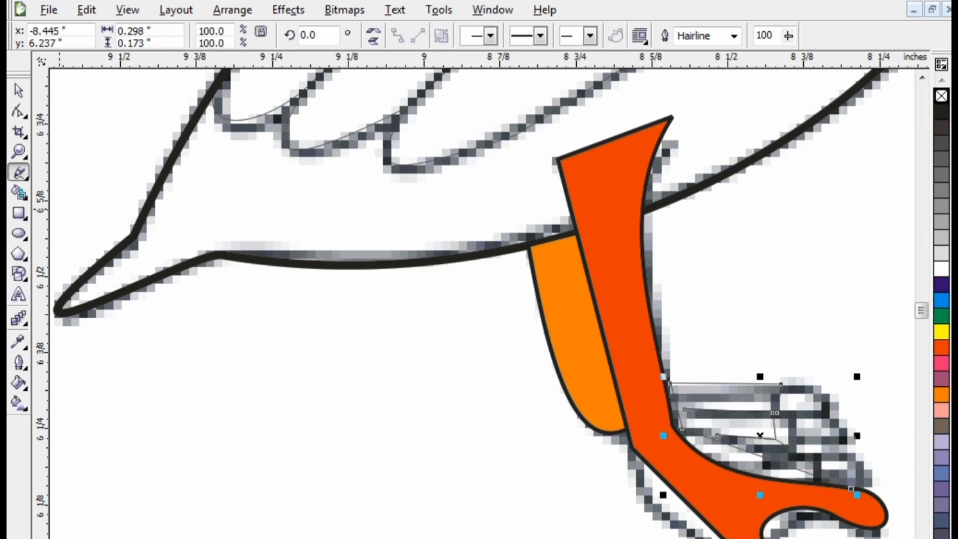
# Bend the short end segment of the rear foot's uppermost toe outward into a rounded tip
pyautogui.press('F10')
pyautogui.scroll(3, 779, 399)
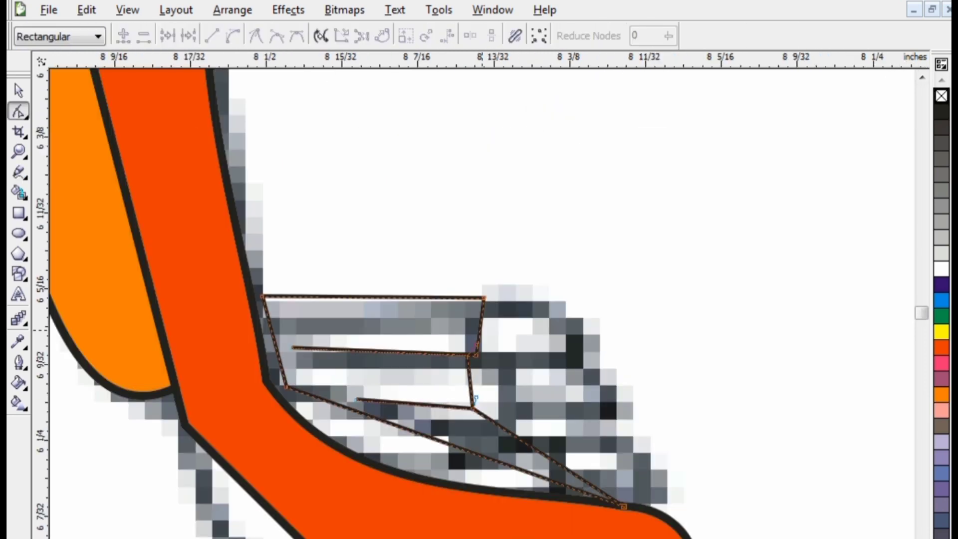
pyautogui.moveTo(470, 323); pyautogui.dragTo(605, 326)
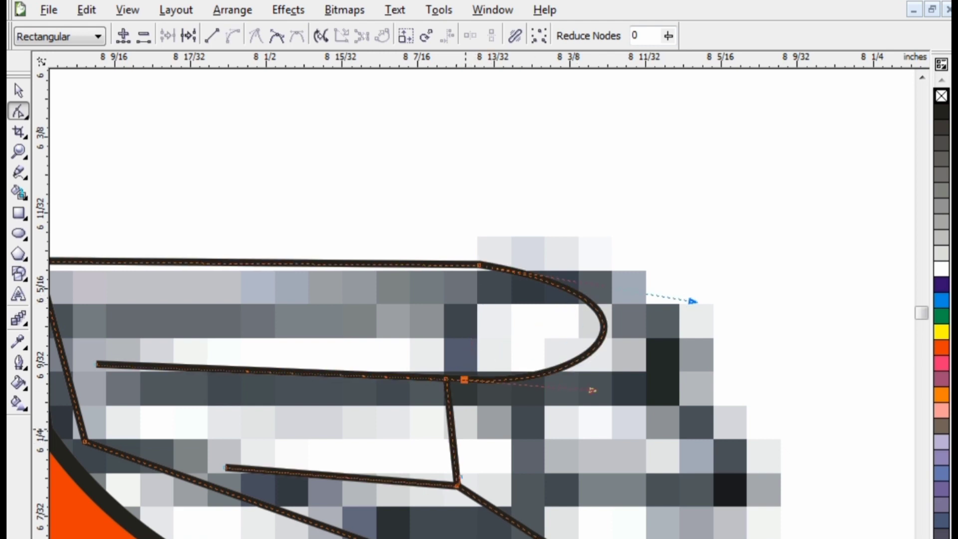
# Bend the ends of the rear foot's middle and lowest toes into rounded tips, shifting the lowest toe's end node along the front foot's edge
pyautogui.click(449, 399)
pyautogui.moveTo(460, 475); pyautogui.dragTo(542, 508)
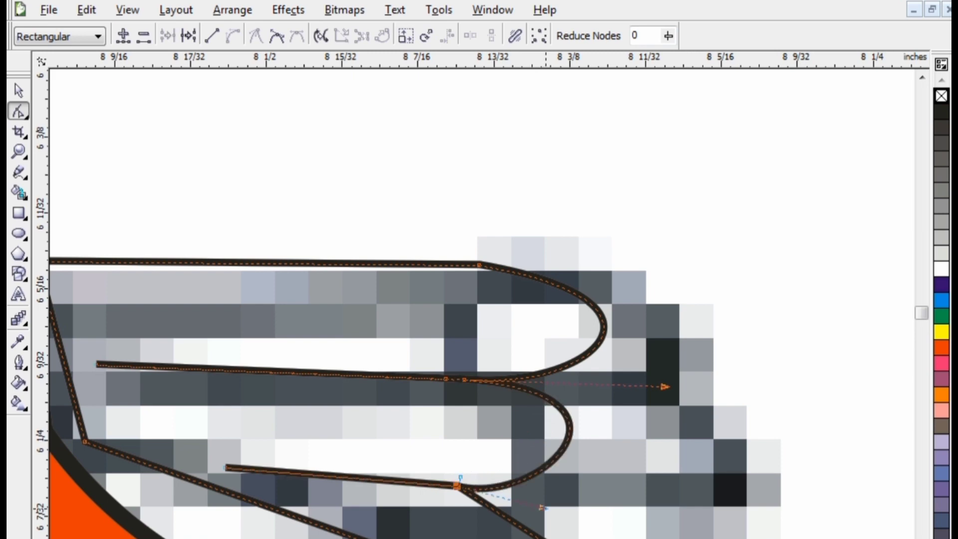
pyautogui.scroll(-2, 451, 138)
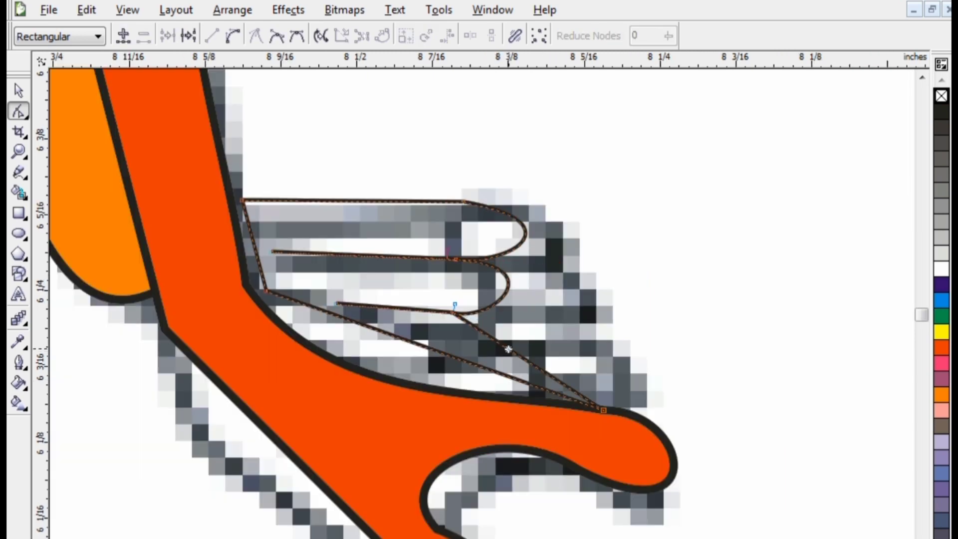
pyautogui.rightClick(212, 92)
pyautogui.press('Escape')
pyautogui.click(528, 360)
pyautogui.click(529, 360)
pyautogui.moveTo(529, 360); pyautogui.dragTo(579, 333)
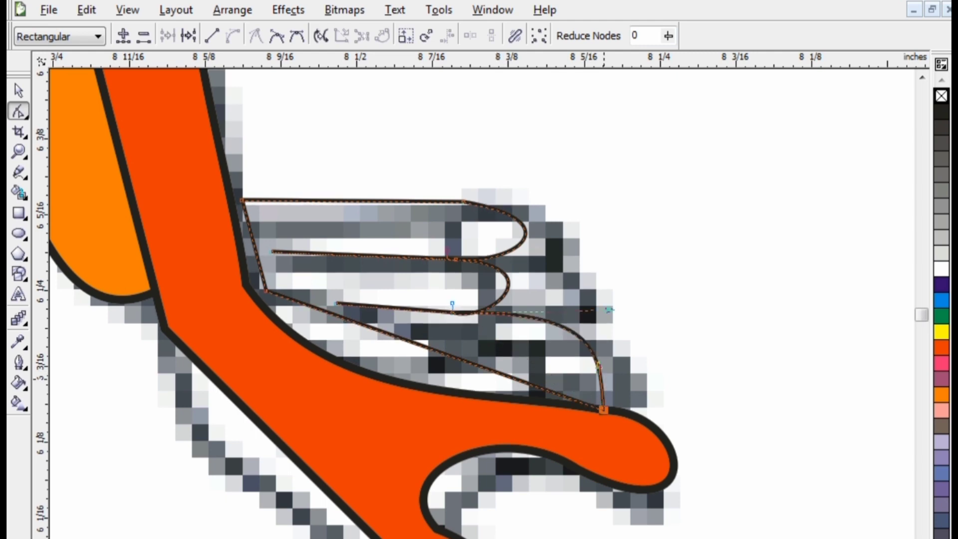
pyautogui.moveTo(604, 409); pyautogui.dragTo(581, 405)
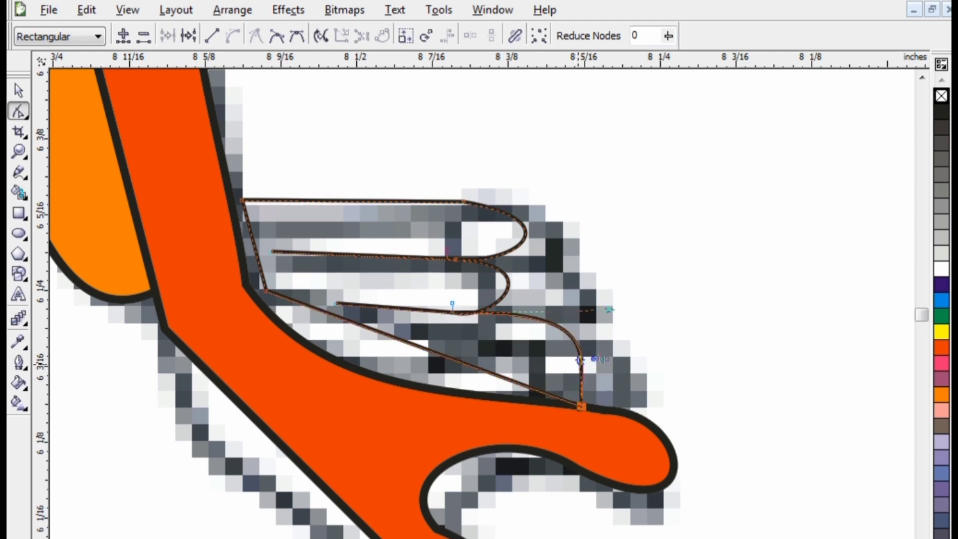
pyautogui.moveTo(642, 390); pyautogui.dragTo(643, 402)
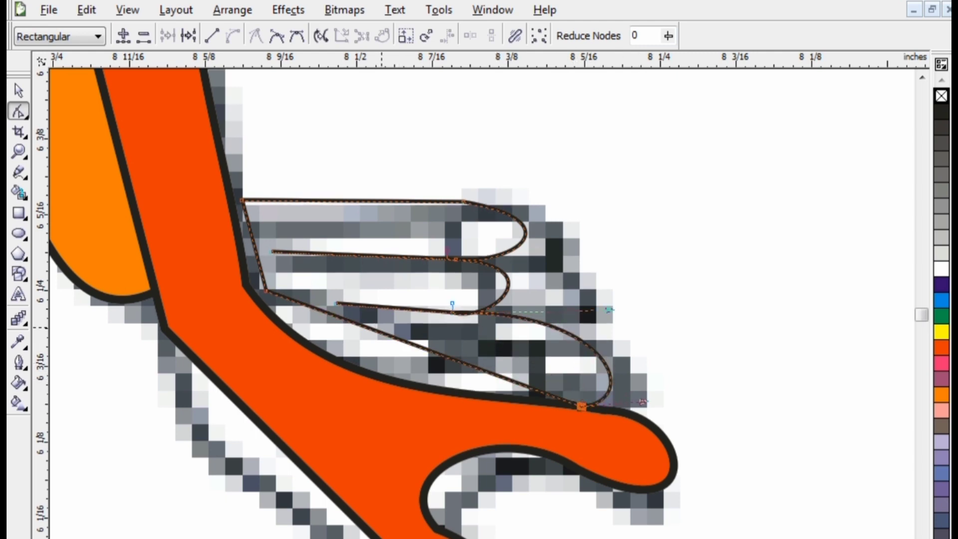
# Bend the rear foot's long lower edge into a curve following the upper edge of the front foot and adjust its end handle
pyautogui.click(384, 334)
pyautogui.moveTo(384, 333); pyautogui.dragTo(306, 392)
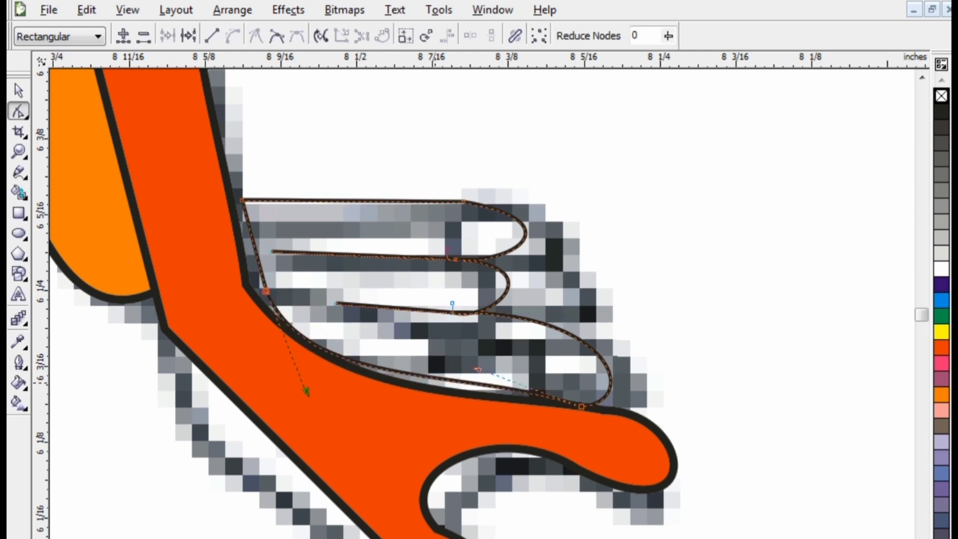
pyautogui.click(581, 405)
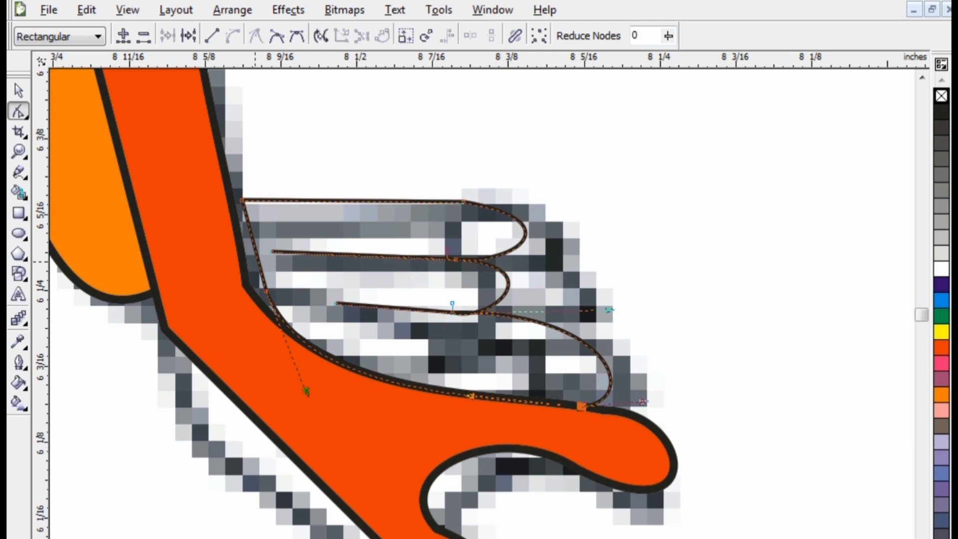
# Curve the rear foot's short heel edge against the front leg, then adjust the lower heel node and its handle to meet the leg's outline
pyautogui.click(257, 261)
pyautogui.click(258, 261)
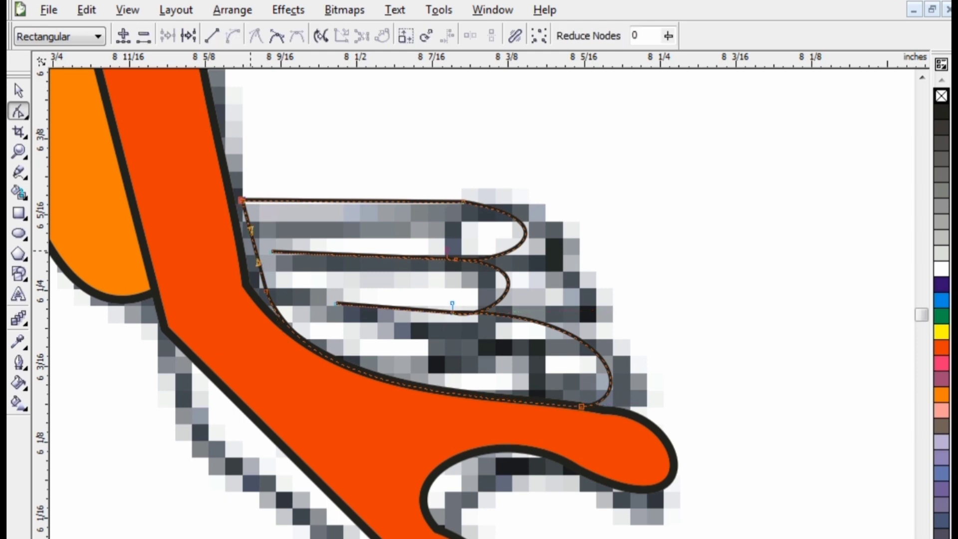
pyautogui.moveTo(251, 229); pyautogui.dragTo(230, 231)
pyautogui.click(266, 291)
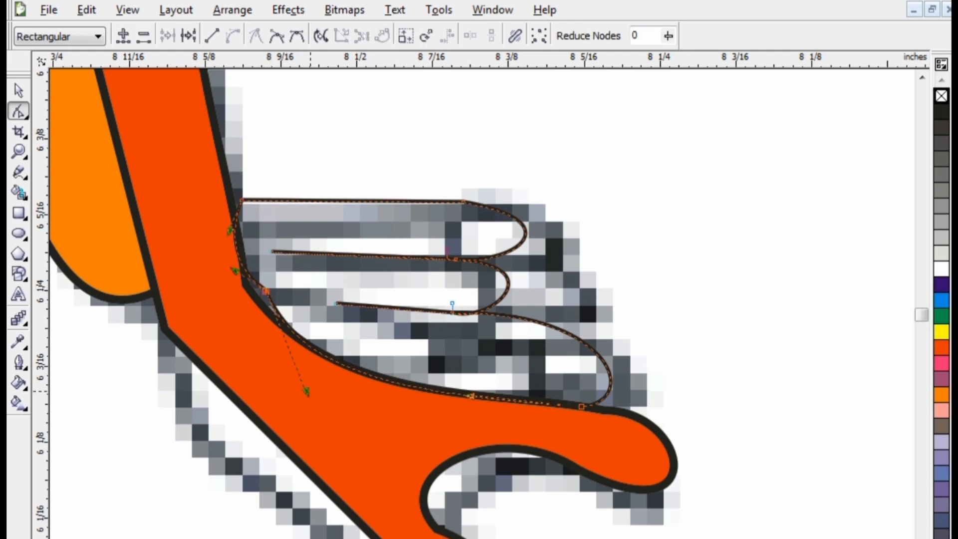
pyautogui.moveTo(307, 392); pyautogui.dragTo(283, 366)
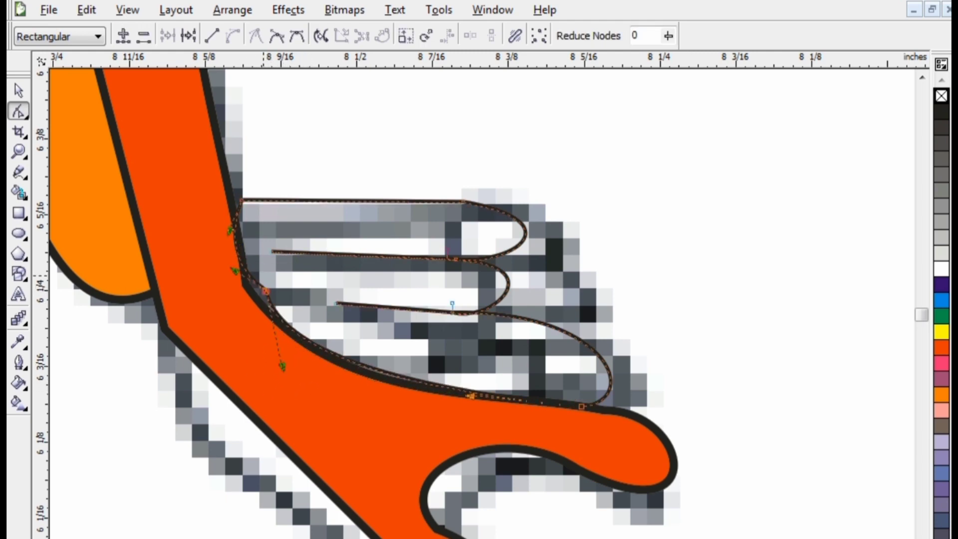
pyautogui.moveTo(265, 291); pyautogui.dragTo(244, 266)
# Fill the rear foot shape with orange
pyautogui.scroll(-5, 396, 410)
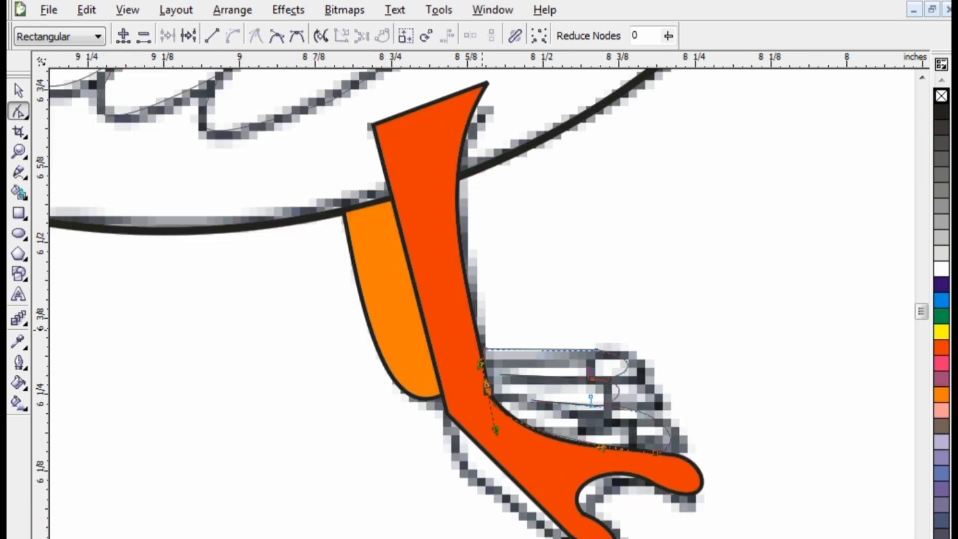
pyautogui.press('space')
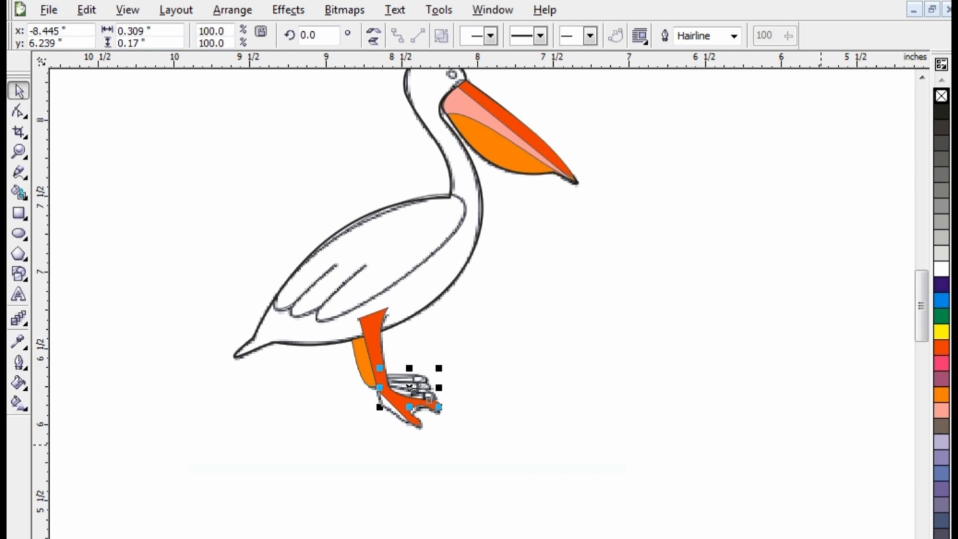
pyautogui.click(941, 394)
pyautogui.click(618, 456)
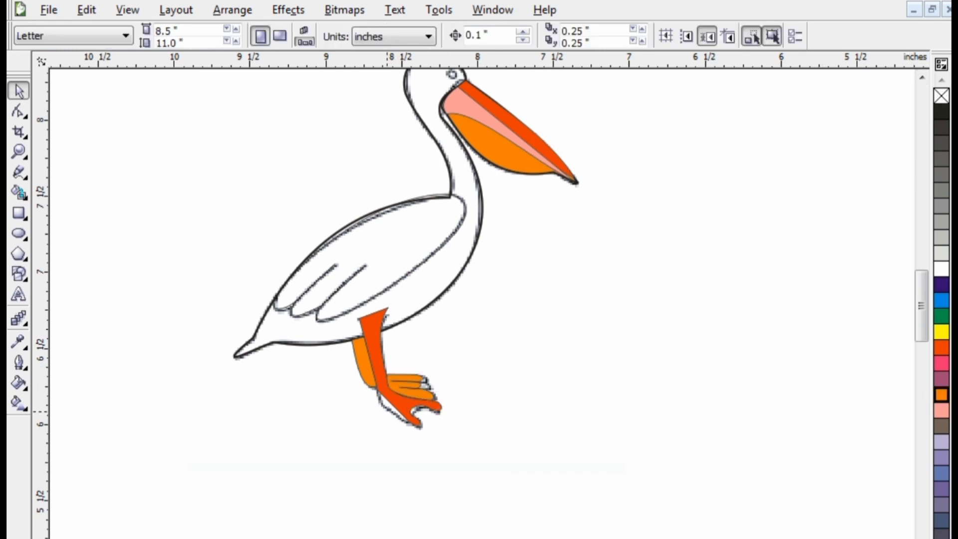
# Bend the front leg's straight underside between heel and lower toe into a curve following the sketch, adjusting the node handle near the toe
pyautogui.press('Tab')
pyautogui.scroll(3, 354, 448)
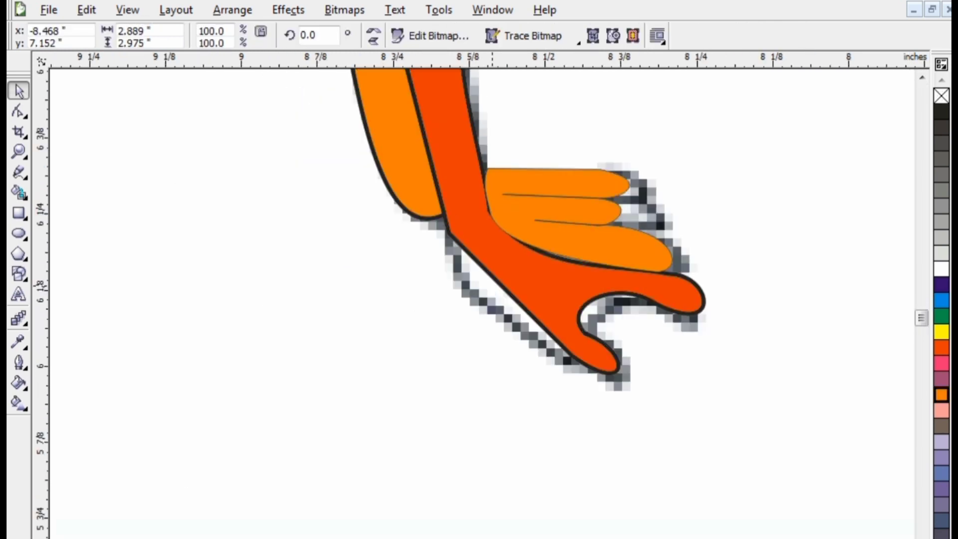
pyautogui.press('Tab')
pyautogui.press('F10')
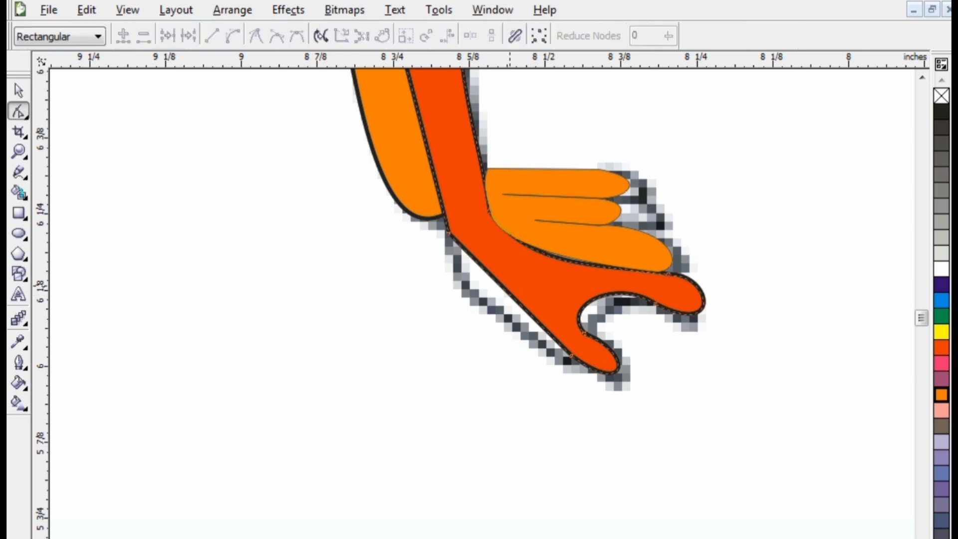
pyautogui.click(508, 293)
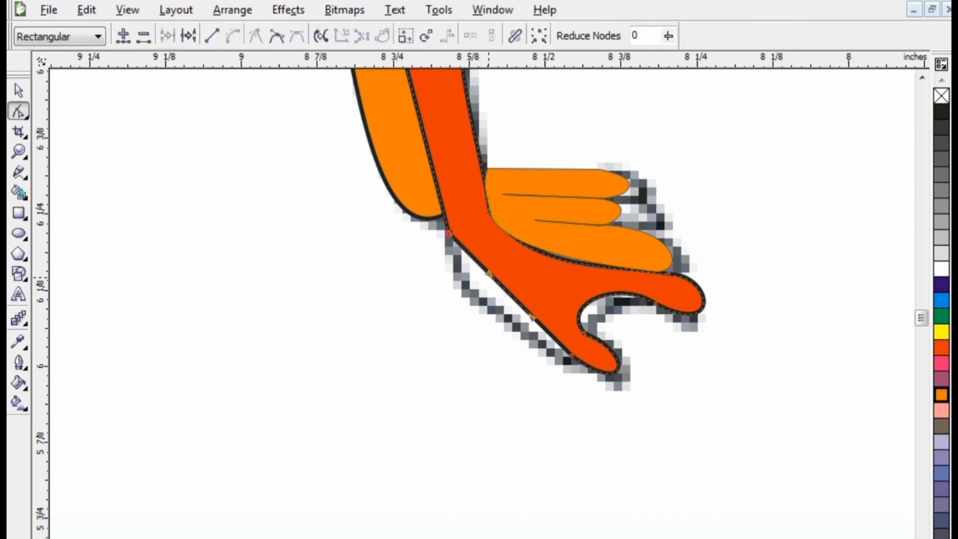
pyautogui.moveTo(507, 292); pyautogui.dragTo(467, 289)
pyautogui.click(571, 355)
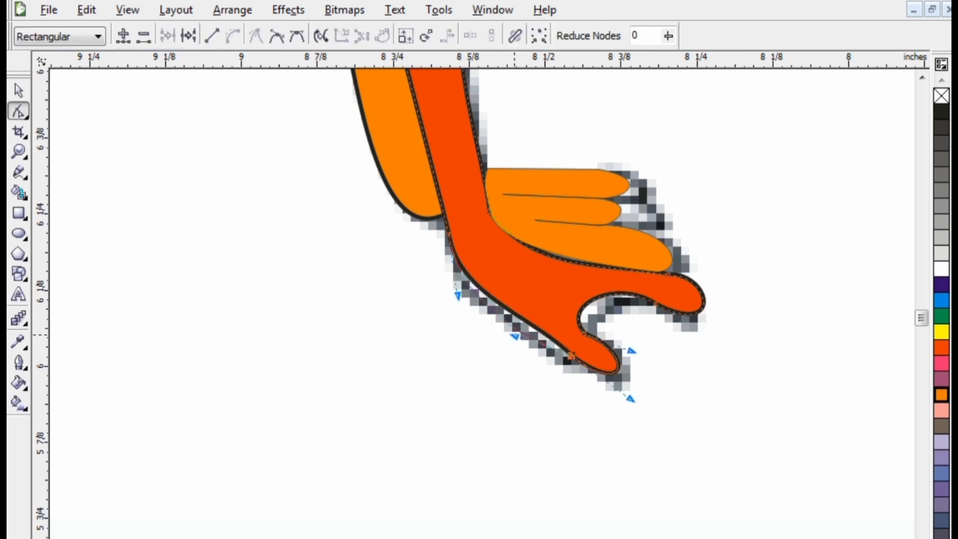
pyautogui.press('space')
pyautogui.scroll(-4, 497, 331)
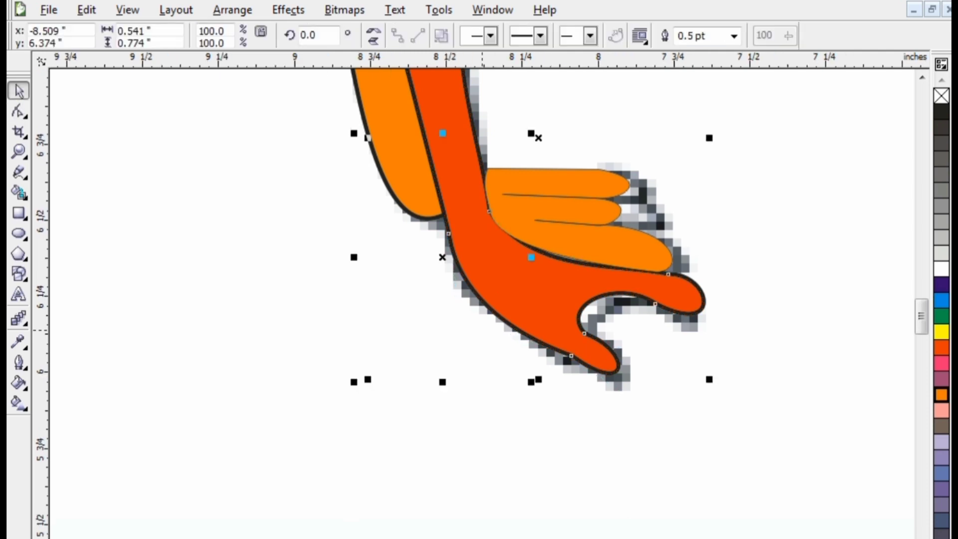
# Fill the wing shape with green
pyautogui.scroll(-2, 497, 331)
pyautogui.click(447, 262)
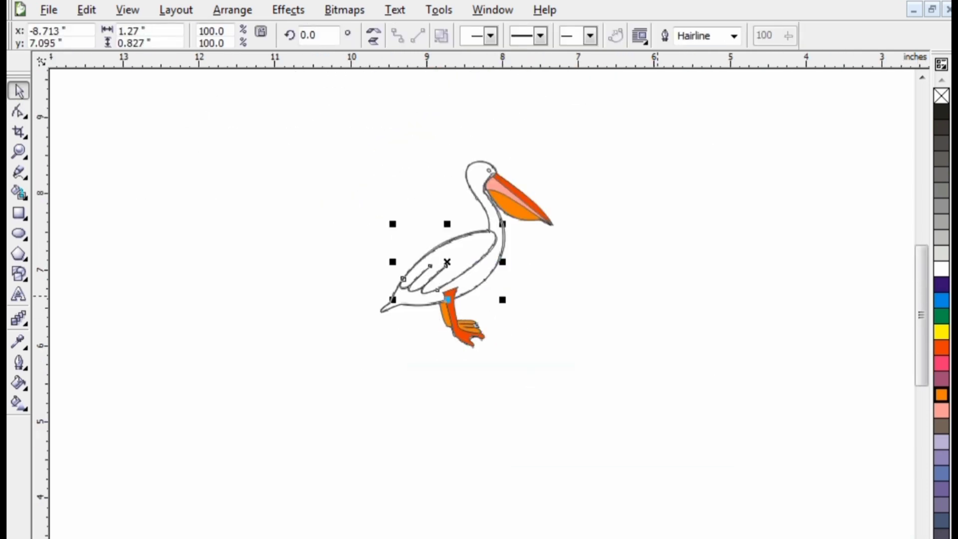
pyautogui.click(942, 332)
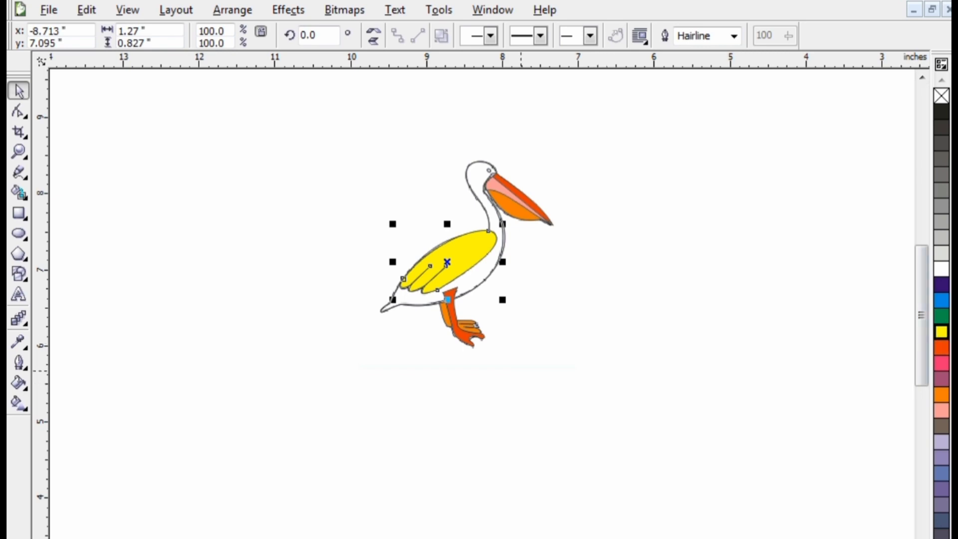
pyautogui.click(942, 316)
pyautogui.press('Escape')
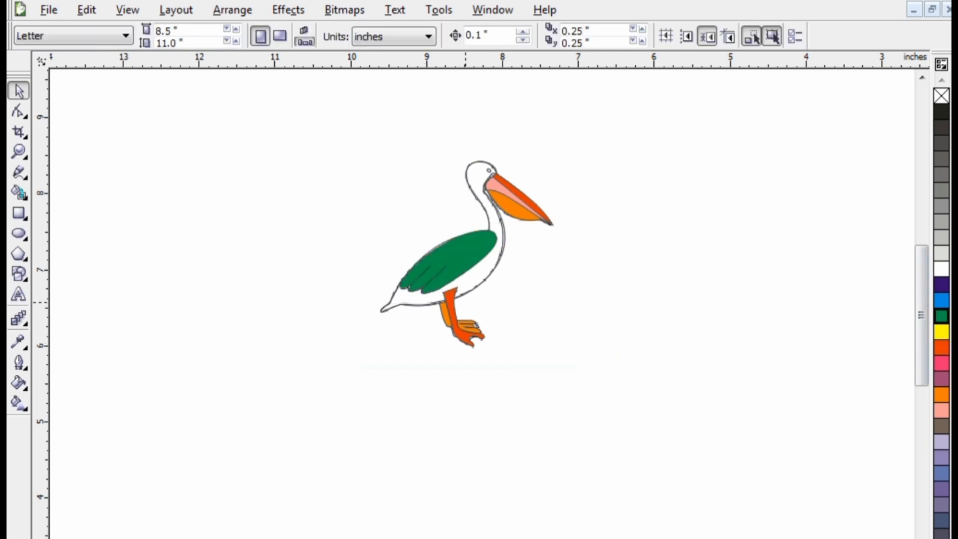
# Fill the pelican's body shape with yellow
pyautogui.press('Tab')
pyautogui.click(941, 348)
pyautogui.click(942, 332)
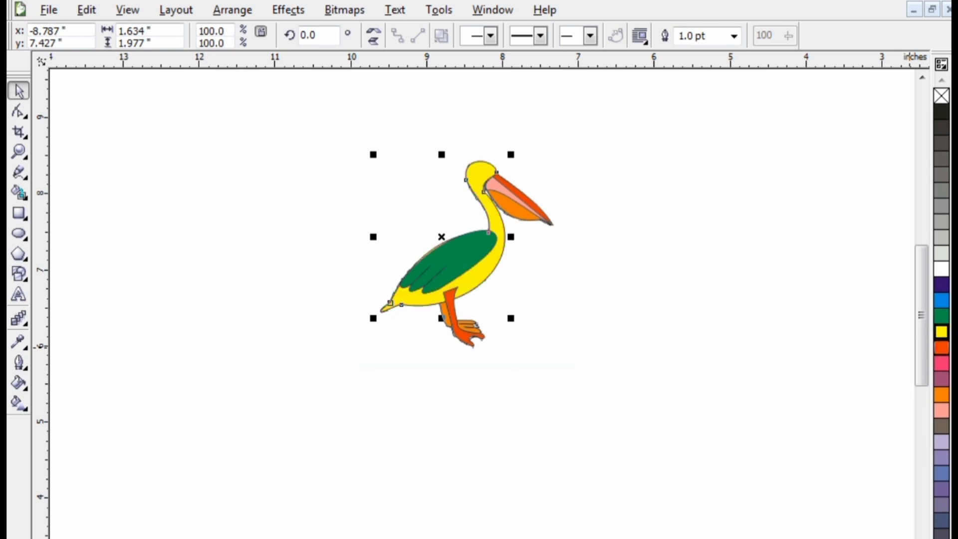
pyautogui.press('Escape')
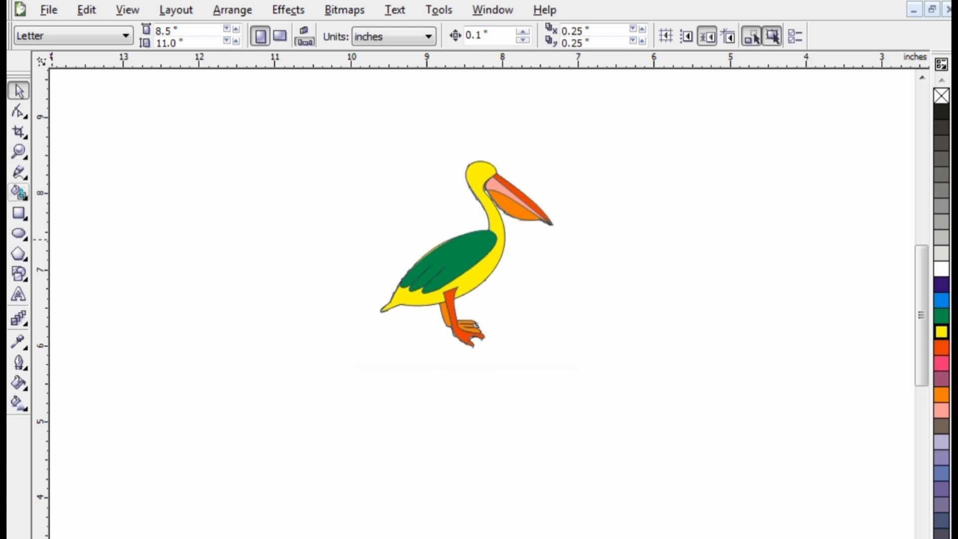
# Draw an eye ellipse about 0.073 by 0.067 inches beside the head, with a concentric circle about 0.03 inches wide inside it
pyautogui.click(19, 234)
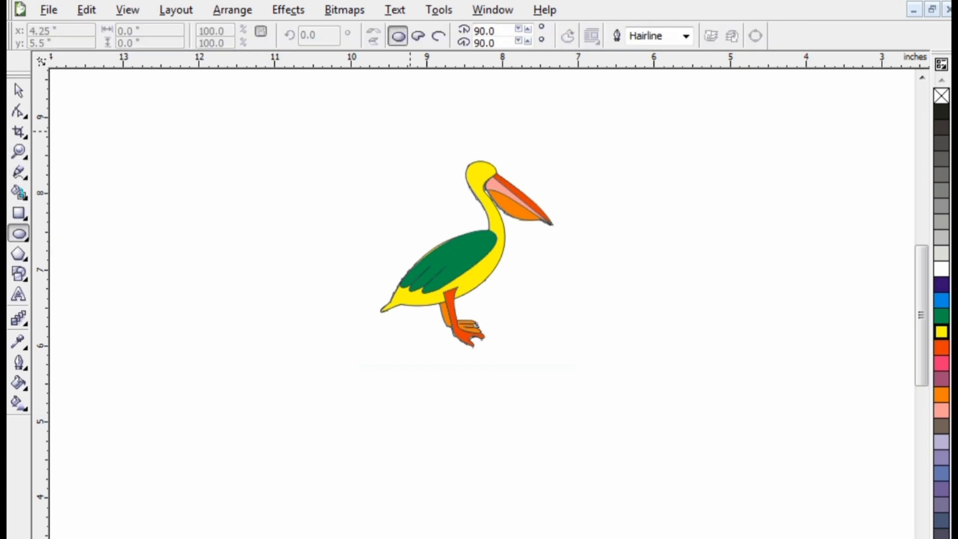
pyautogui.scroll(3, 534, 355)
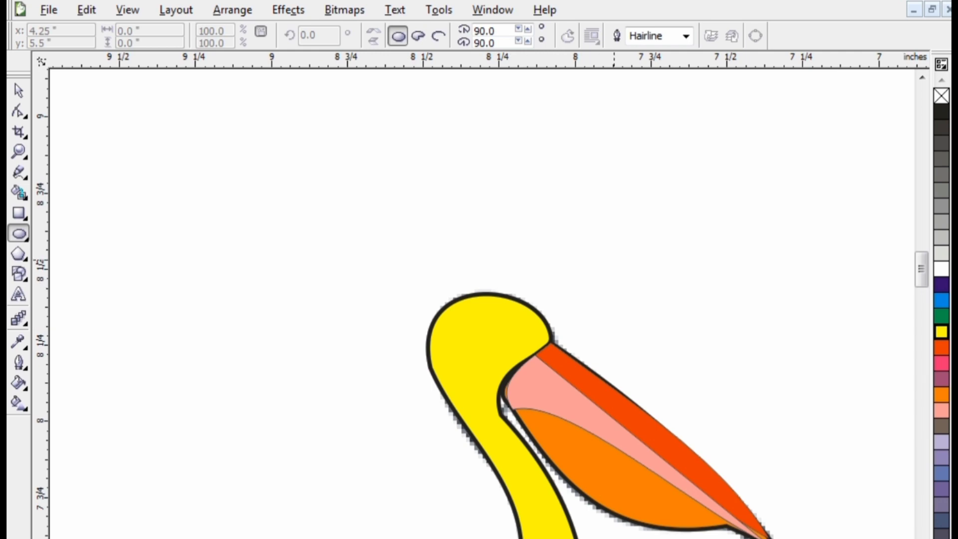
pyautogui.moveTo(602, 260); pyautogui.dragTo(622, 280)
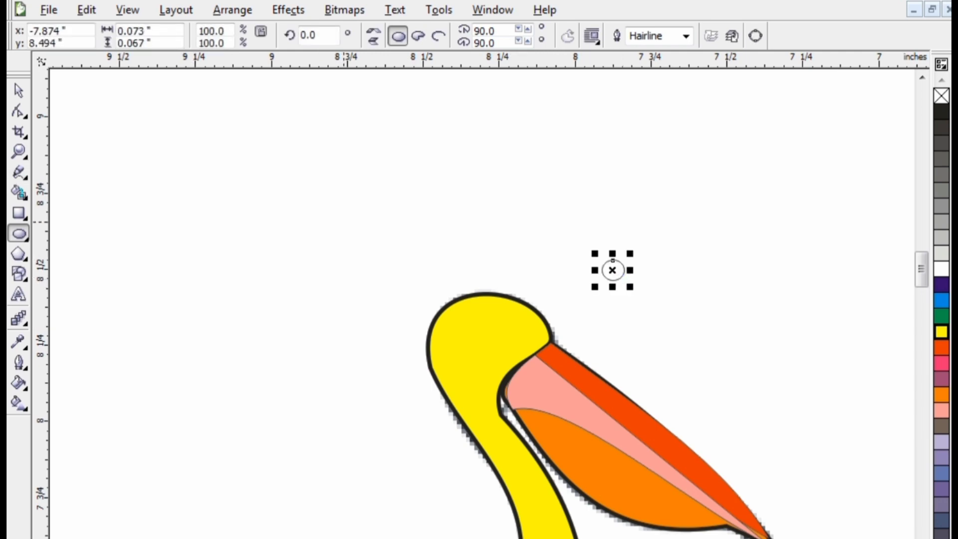
pyautogui.moveTo(369, 225)
pyautogui.mouseDown()
pyautogui.moveTo(613, 260)
pyautogui.moveTo(612, 270)
pyautogui.mouseUp()
pyautogui.press('space')
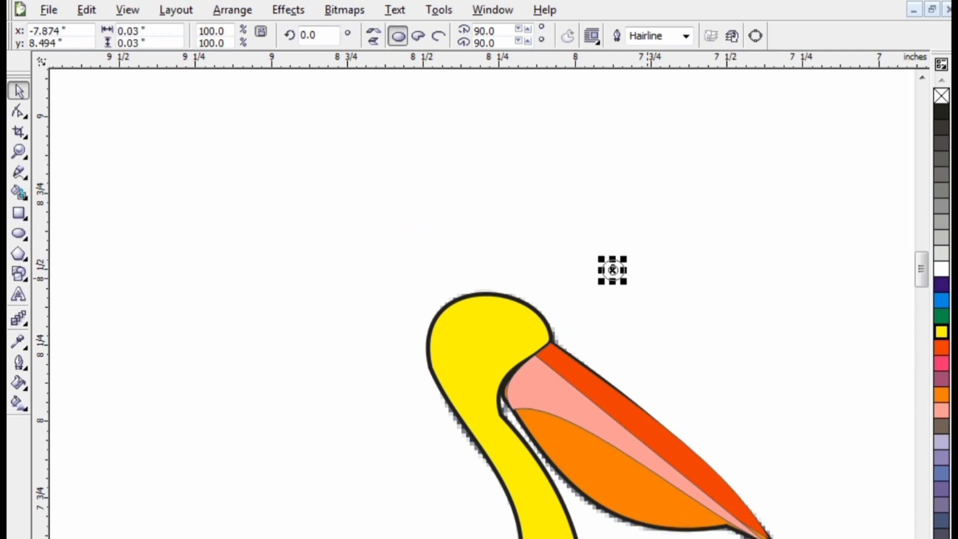
# Delete the bitmap sketch lying beneath the traced shapes
pyautogui.click(613, 270)
pyautogui.click(294, 225)
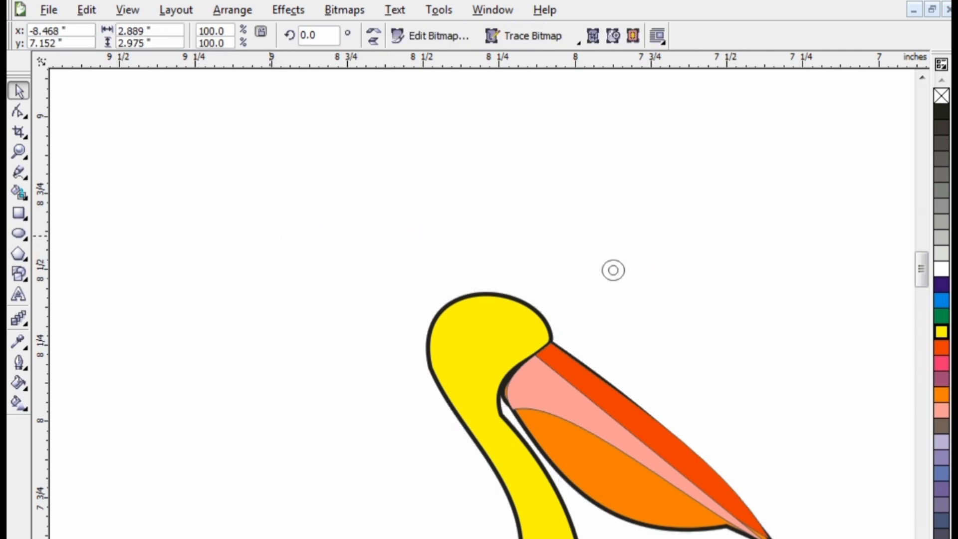
pyautogui.click(653, 249)
# Fill the outer eye ellipse with yellow and the inner pupil circle with black
pyautogui.moveTo(657, 238); pyautogui.dragTo(579, 289)
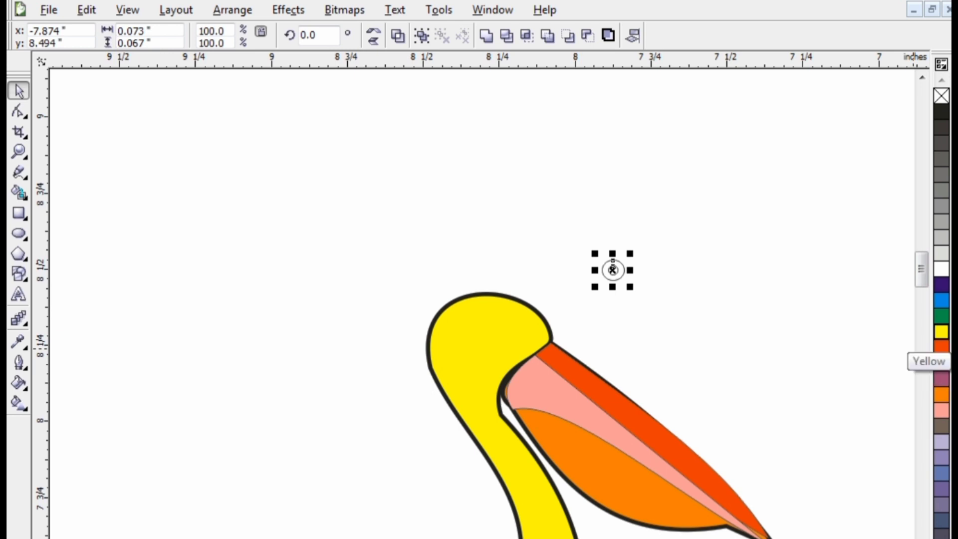
pyautogui.click(941, 332)
pyautogui.press('Escape')
pyautogui.press('Tab')
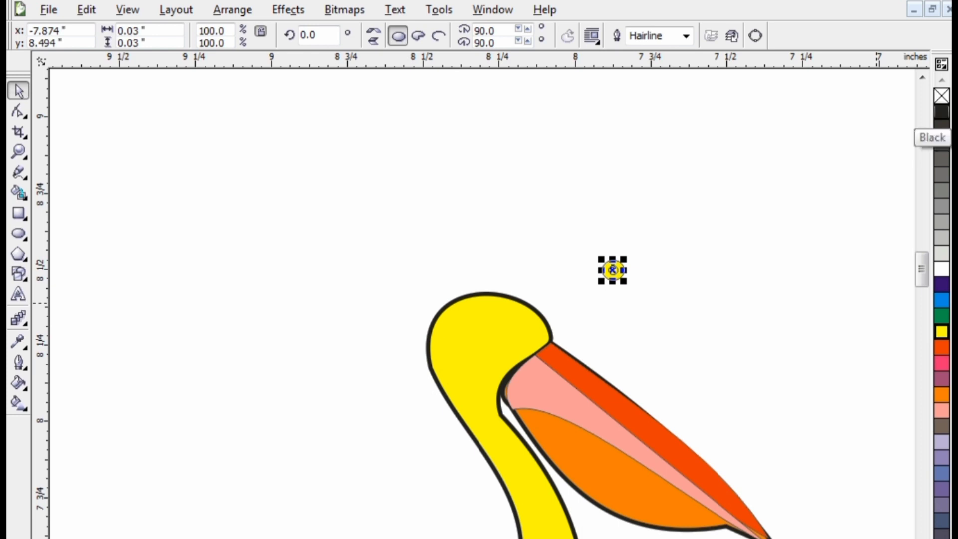
pyautogui.press('Escape')
# Move both eye shapes together onto the pelican's head and fill the outer ellipse with white
pyautogui.moveTo(712, 212); pyautogui.dragTo(606, 292)
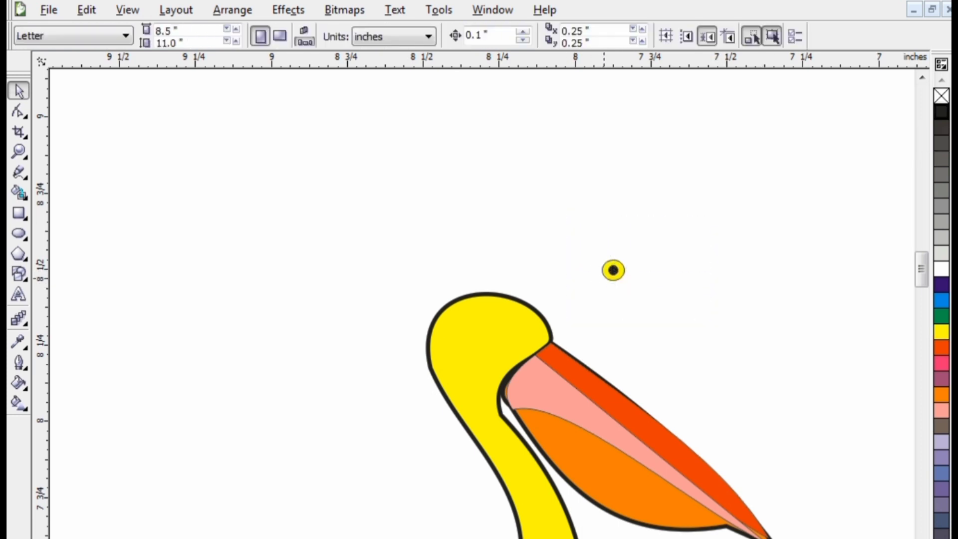
pyautogui.moveTo(625, 258); pyautogui.dragTo(492, 332)
pyautogui.press('Escape')
pyautogui.click(492, 327)
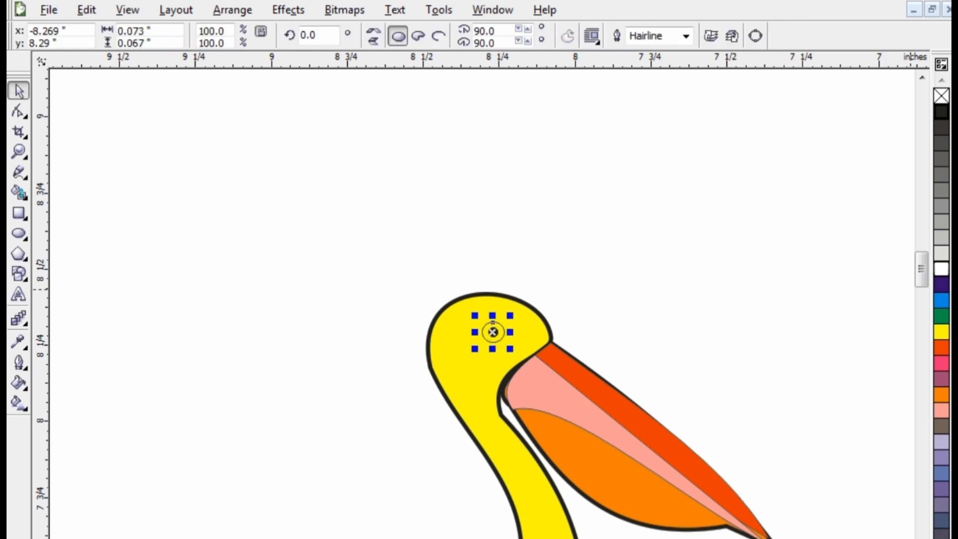
pyautogui.press('Escape')
# Select all the pelican's shapes together and move the complete drawing to the right
pyautogui.scroll(-2, 281, 353)
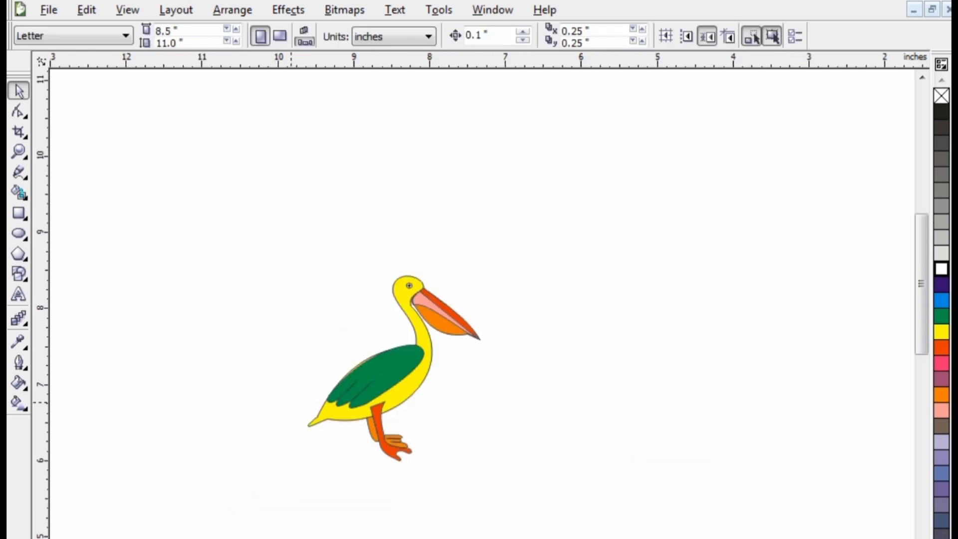
pyautogui.moveTo(261, 208); pyautogui.dragTo(601, 519)
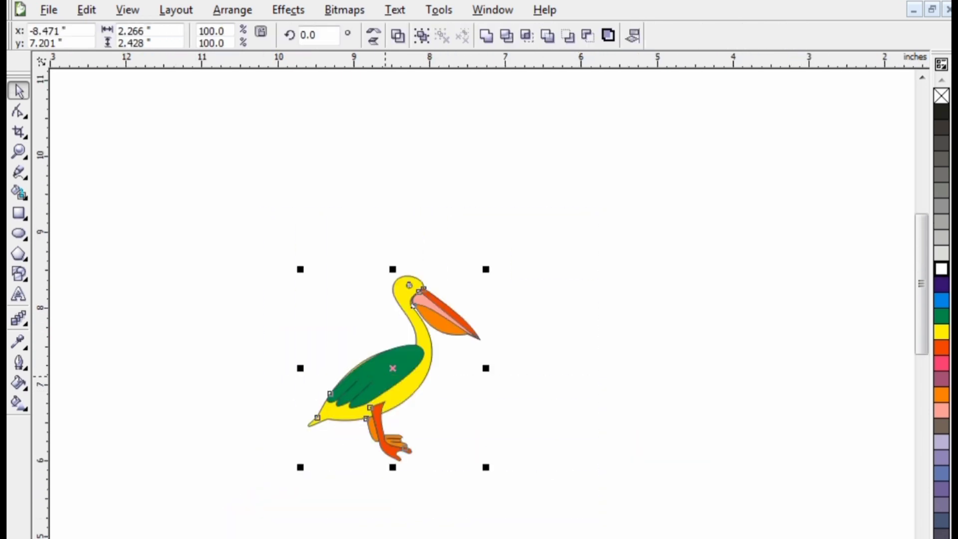
pyautogui.moveTo(379, 377); pyautogui.dragTo(544, 360)
pyautogui.scroll(1, 589, 344)
pyautogui.press('Escape')
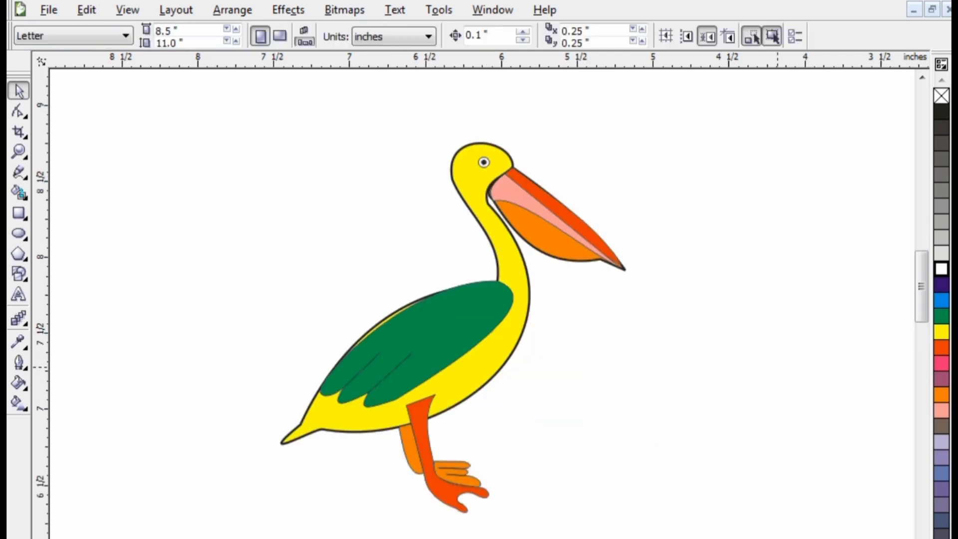
pyautogui.click(421, 439)
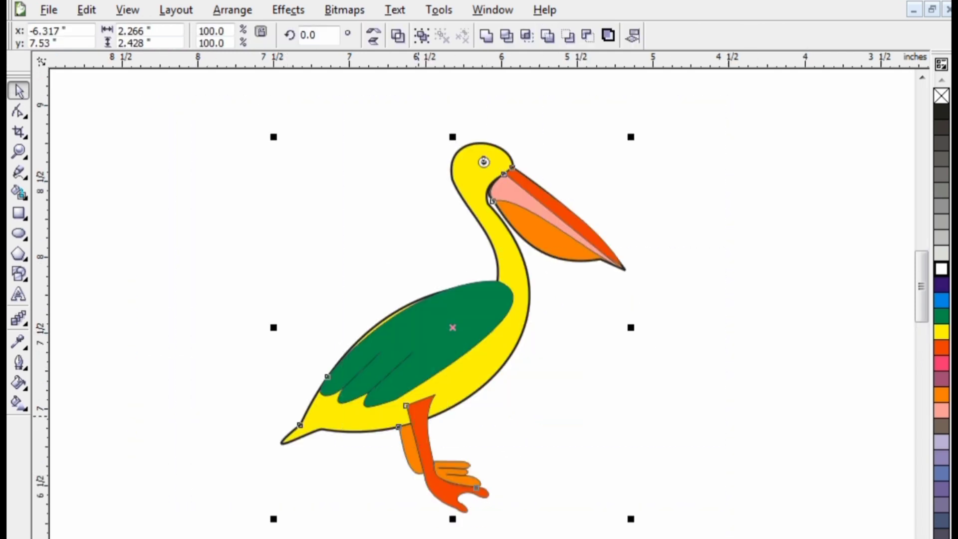
pyautogui.press('F12')
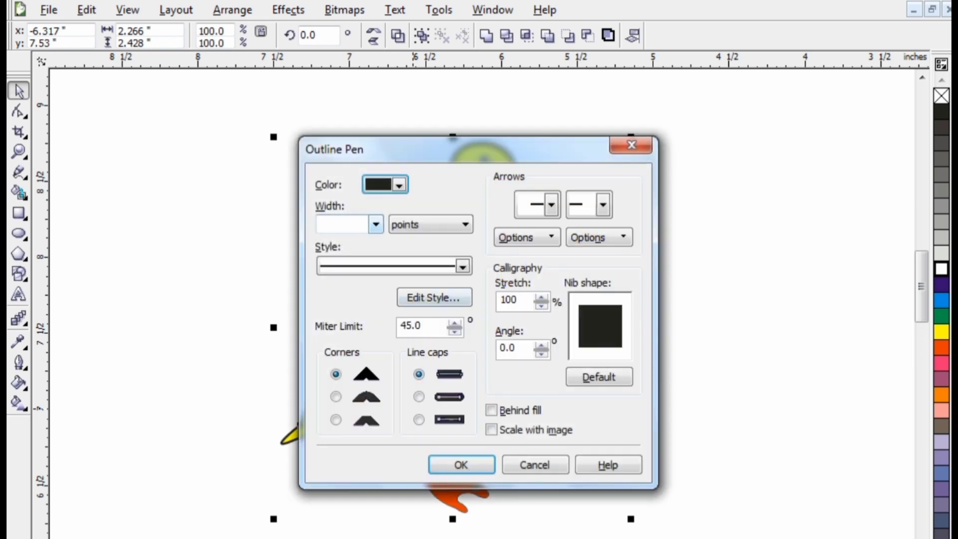
pyautogui.hotkey('alt', 'Down')
pyautogui.press('Down')
pyautogui.press('Escape')
pyautogui.press('Escape')
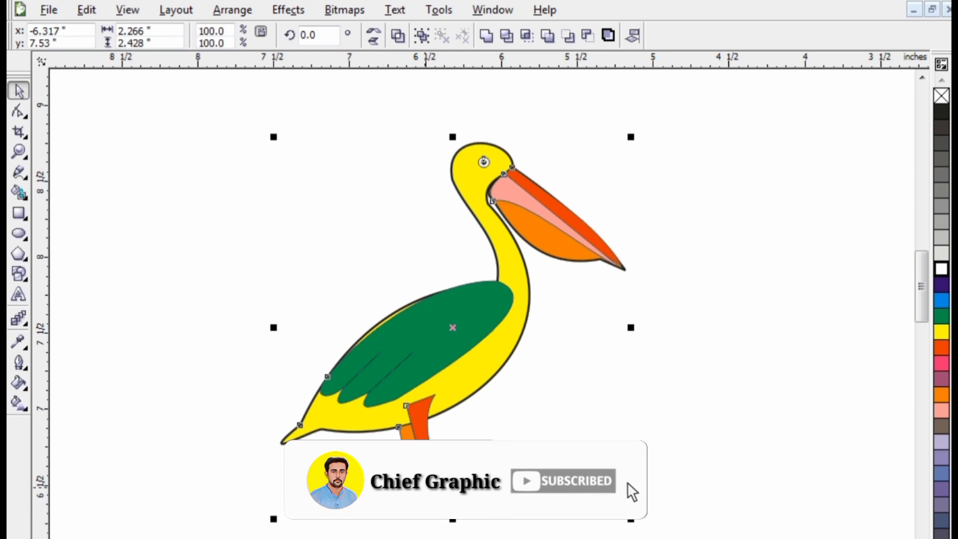
# Fill the pelican's rear leg and rear foot with the same orange-red as the front leg
pyautogui.press('Tab')
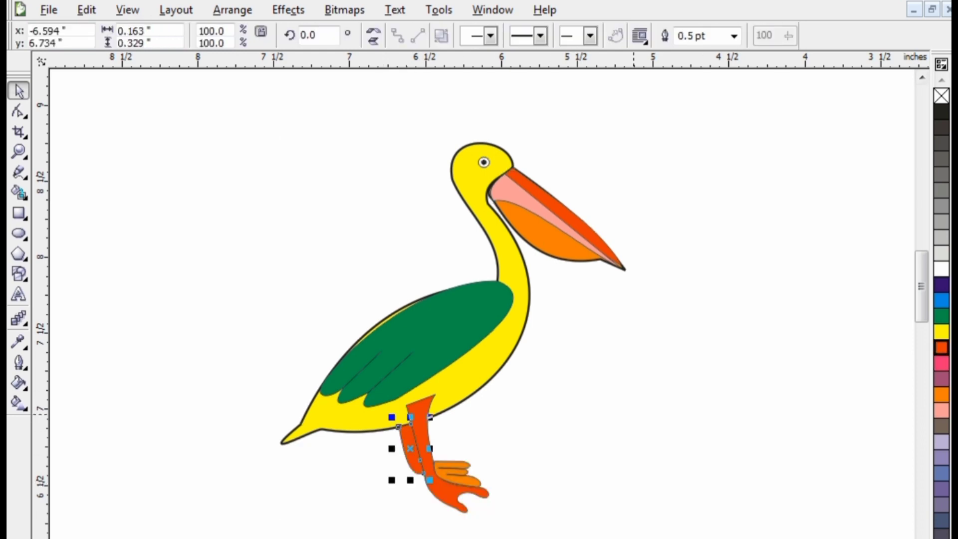
pyautogui.press('Tab')
pyautogui.click(941, 347)
pyautogui.press('Escape')
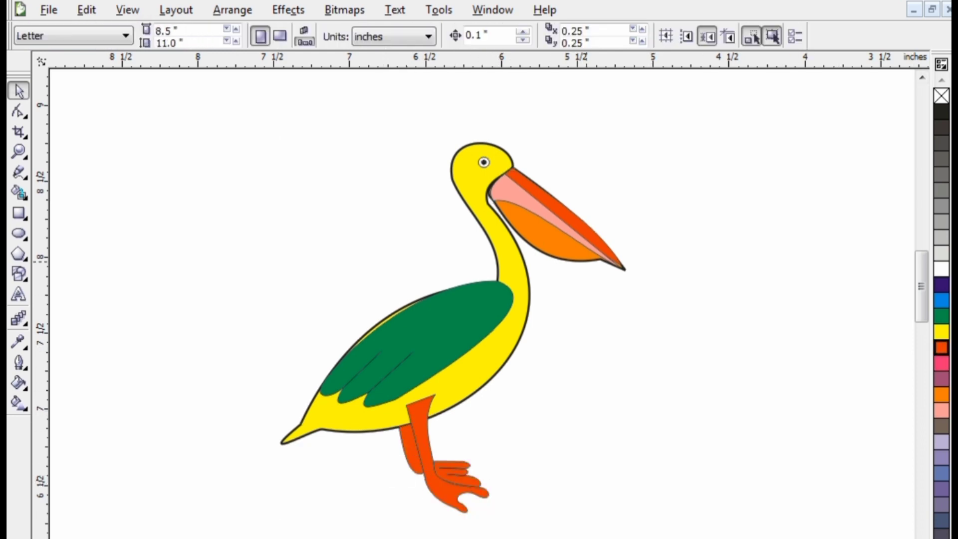
pyautogui.moveTo(517, 194); pyautogui.dragTo(636, 524)
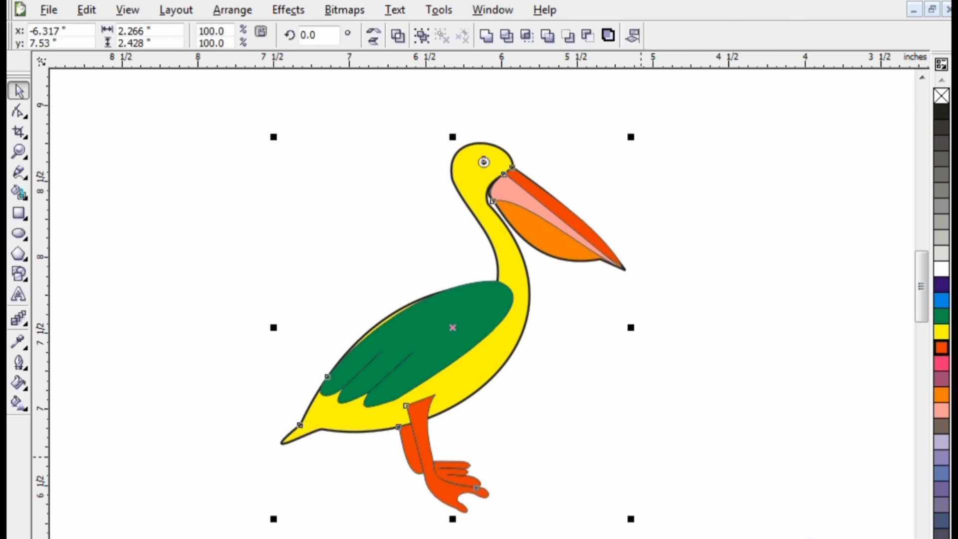
pyautogui.rightClick(469, 338)
pyautogui.click(504, 370)
pyautogui.press('F11')
pyautogui.press('Escape')
pyautogui.press('F12')
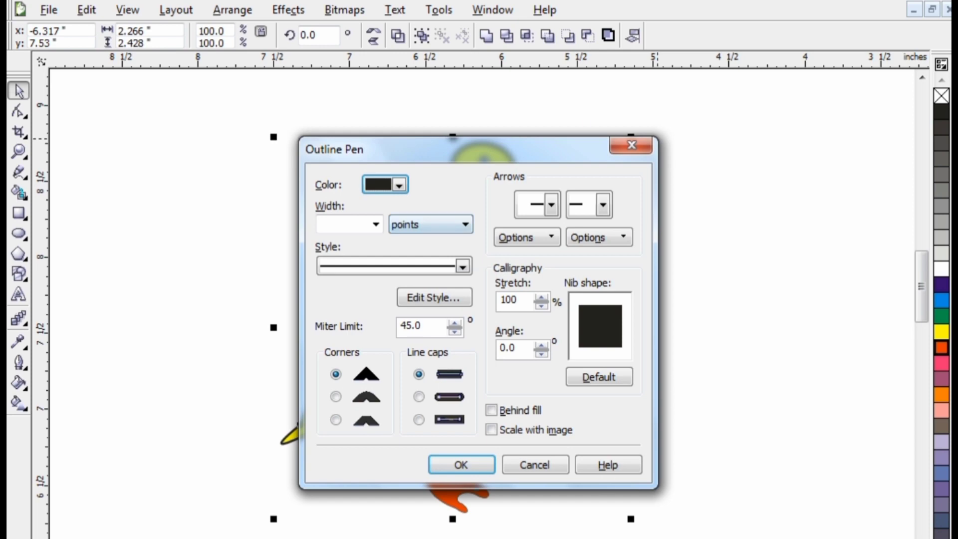
pyautogui.press('Escape')
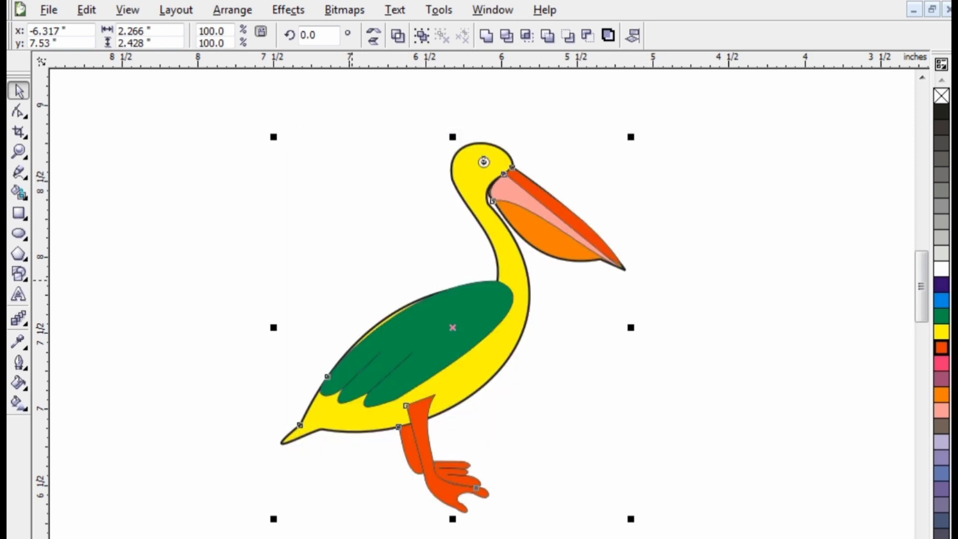
pyautogui.scroll(-1, 779, 286)
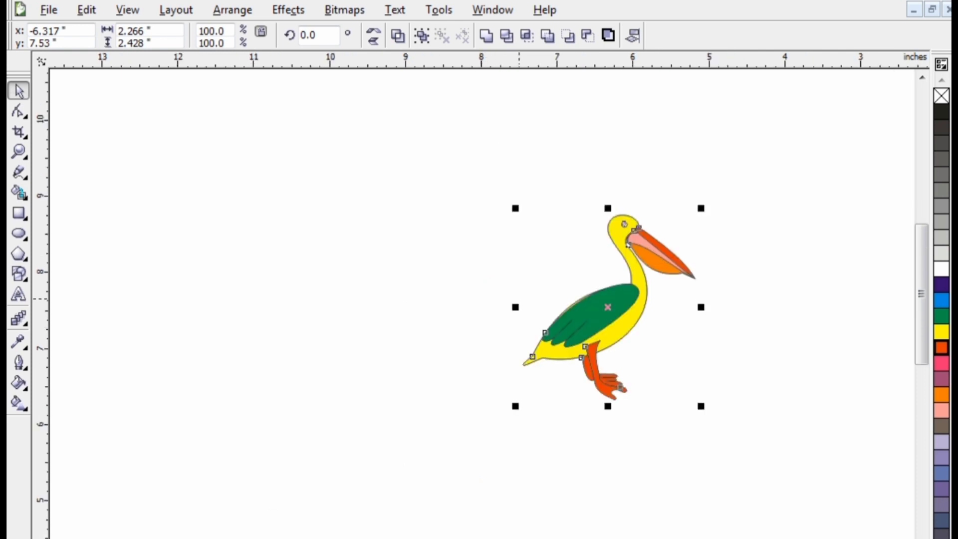
pyautogui.scroll(1, 781, 211)
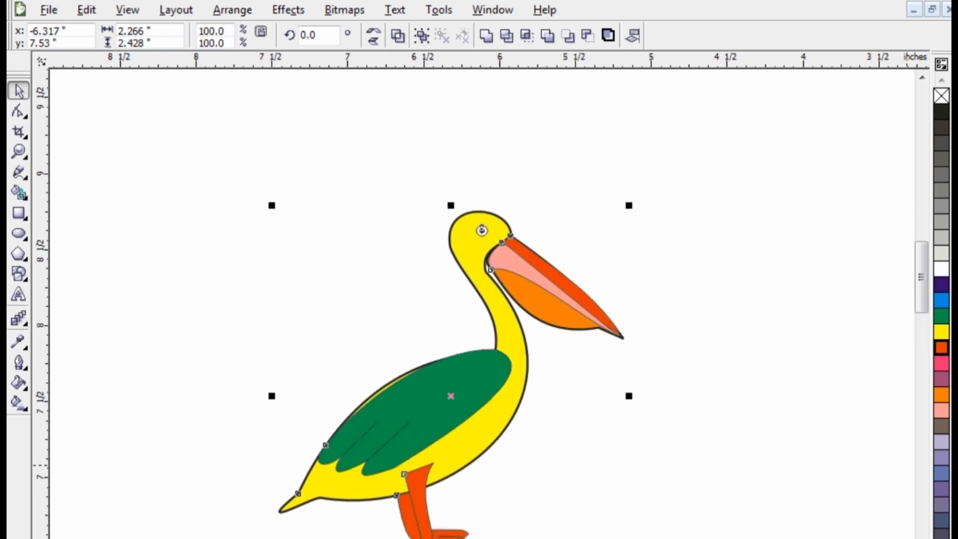
pyautogui.scroll(-2, 450, 300)
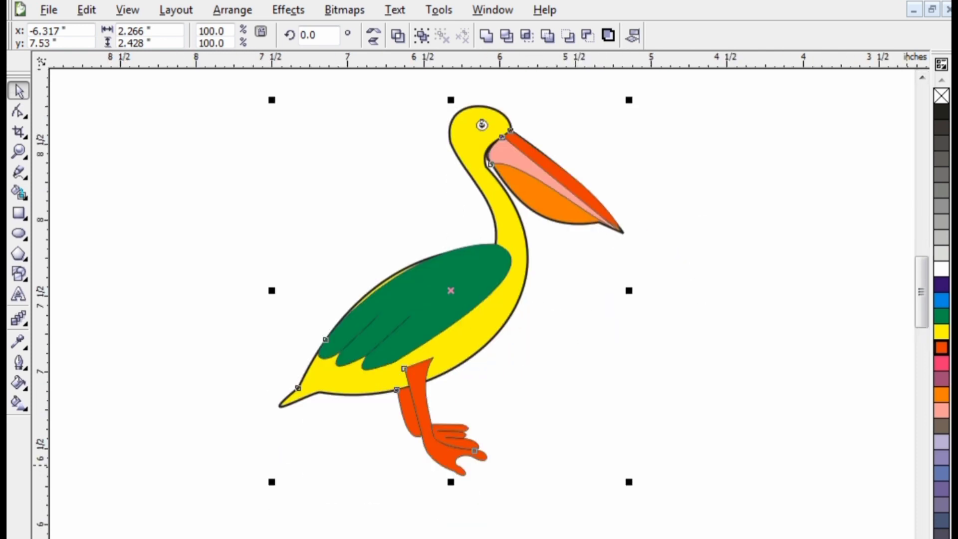